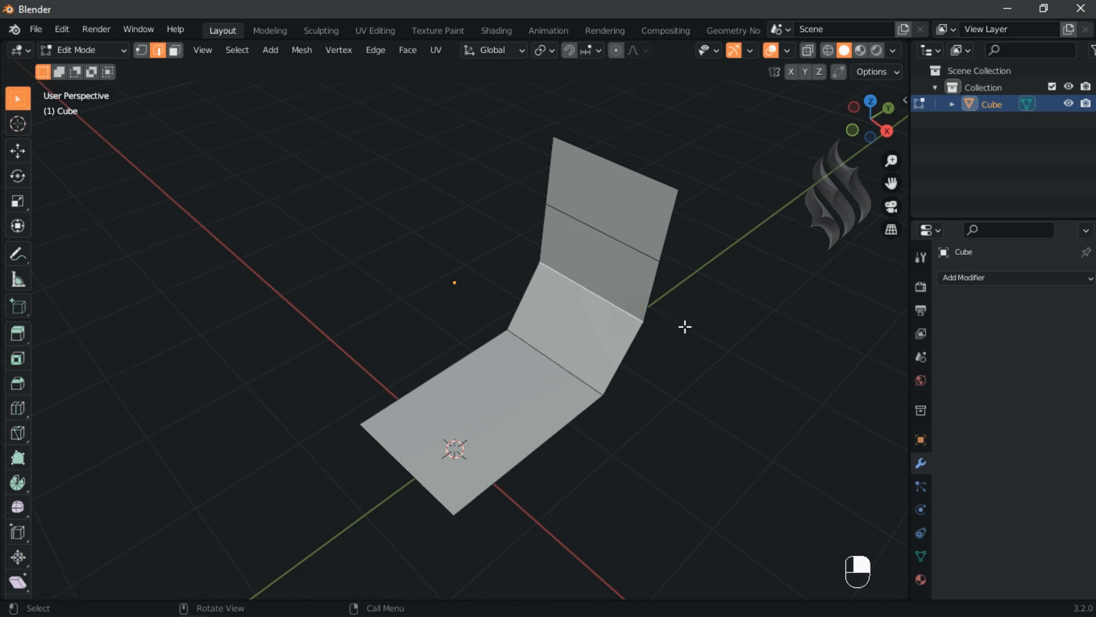
Step: Move the selected edge between the backrest's lowest two faces -0.09 m along Y
key(KP_3)
key(g)
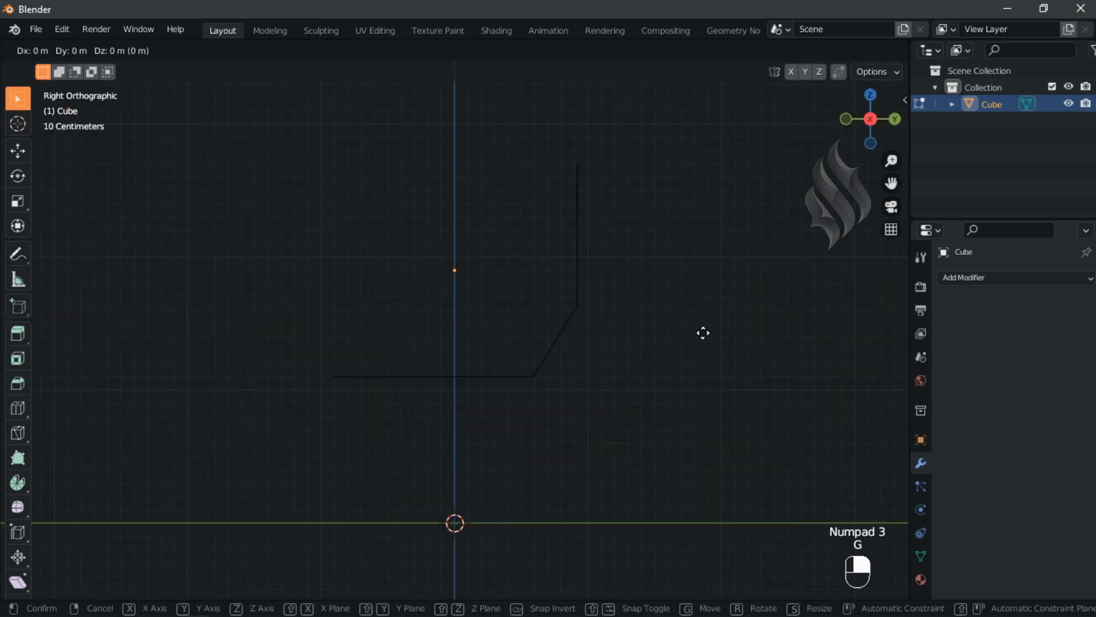
text(y-0.01)
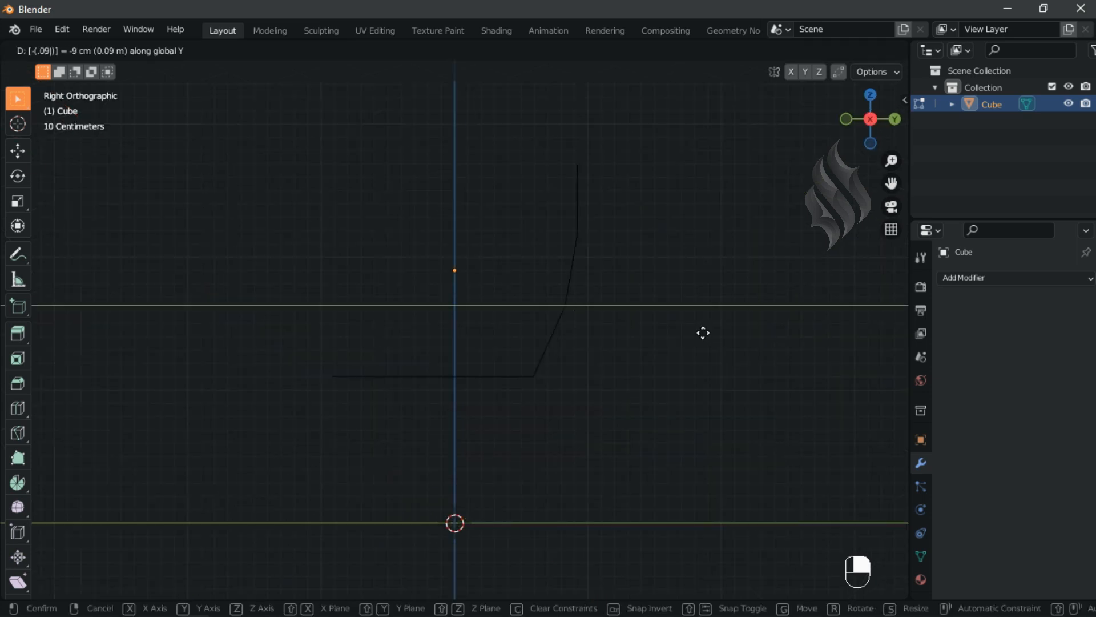
key(Return)
Step: Add two evenly spaced loop cuts across the flat seat face
middle_drag(526, 309, 531, 367)
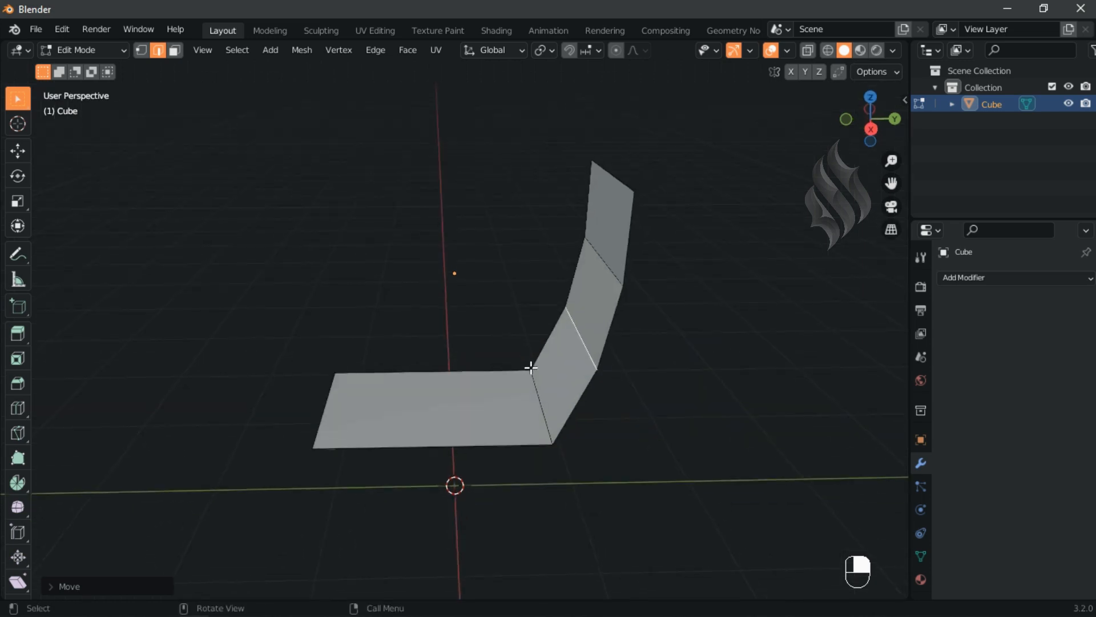
key(ctrl+r)
click(457, 387)
click(457, 389)
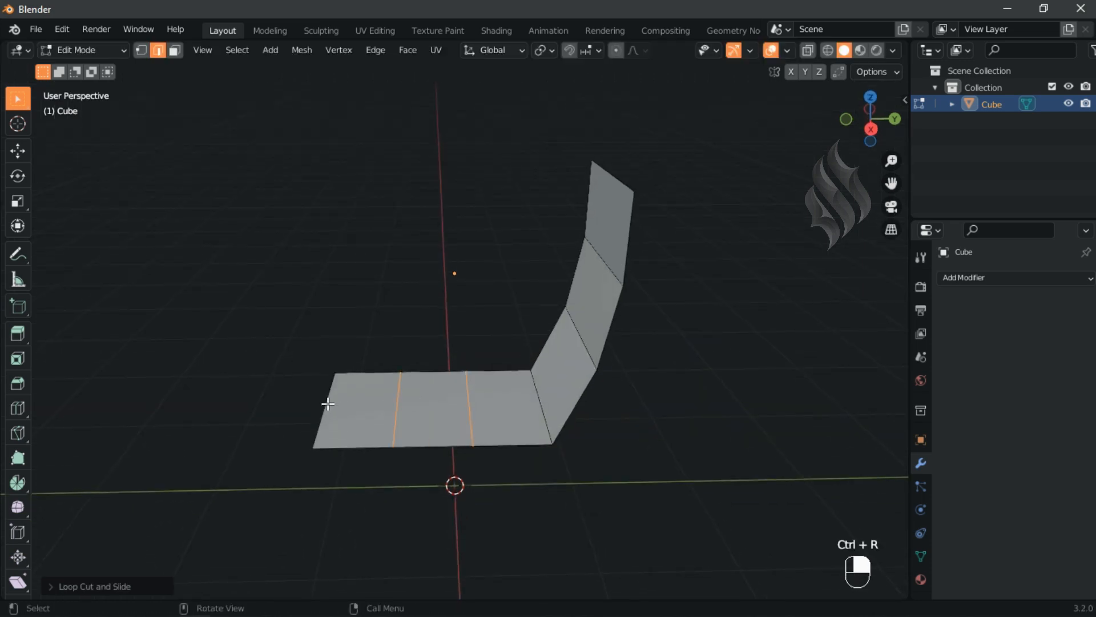
Step: Raise the front edge of the seat about 0.15 m along Z
click(350, 391)
key(KP_3)
text(g)
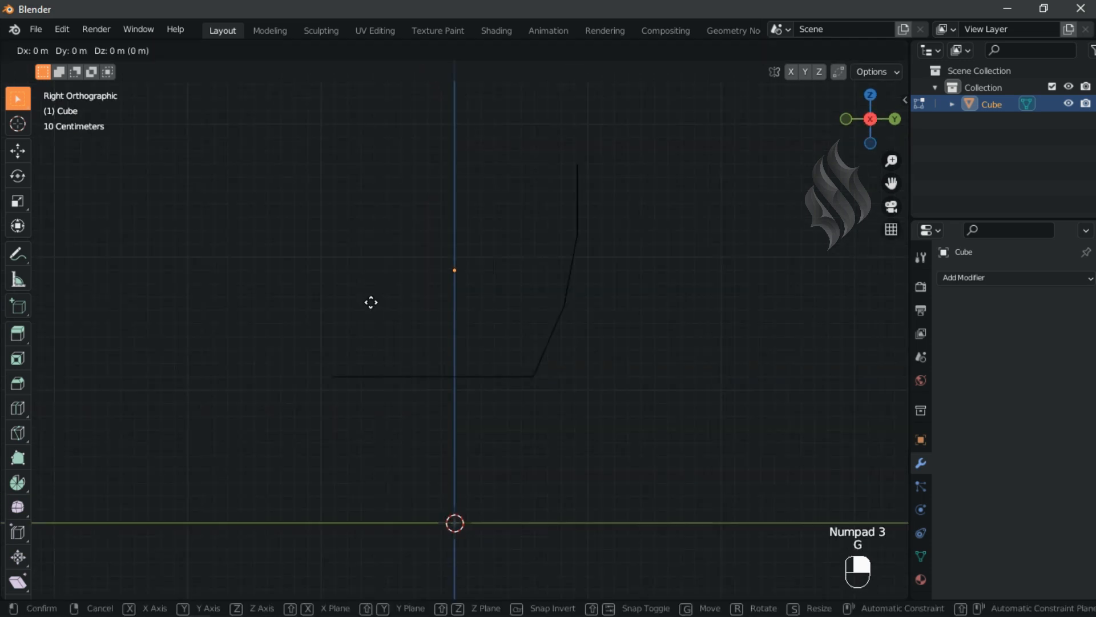
text(z0.015)
key(Return)
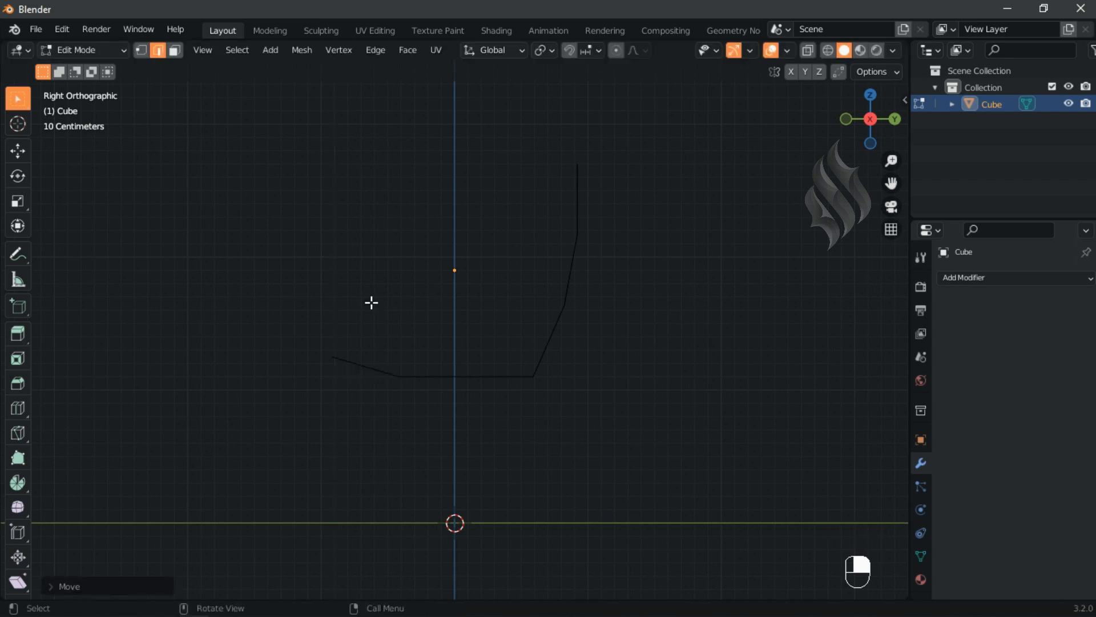
Step: In vertex mode, move the outer corner vertex where seat meets backrest inward about 0.7 m along negative X
middle_drag(378, 306, 457, 357)
click(623, 412)
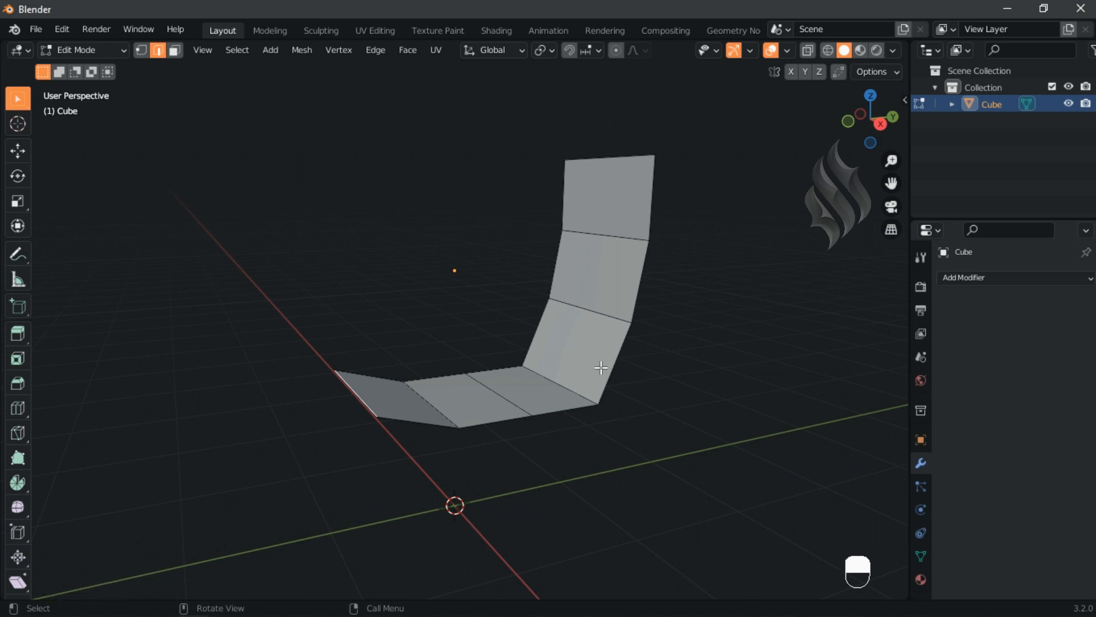
click(141, 50)
click(598, 404)
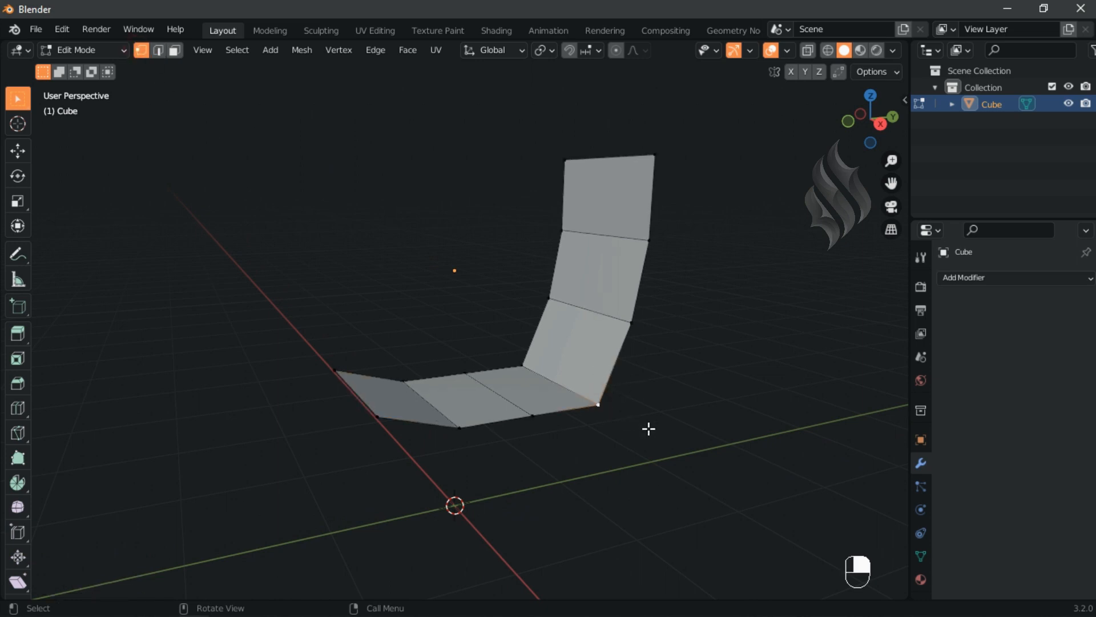
text(gx-1)
key(Return)
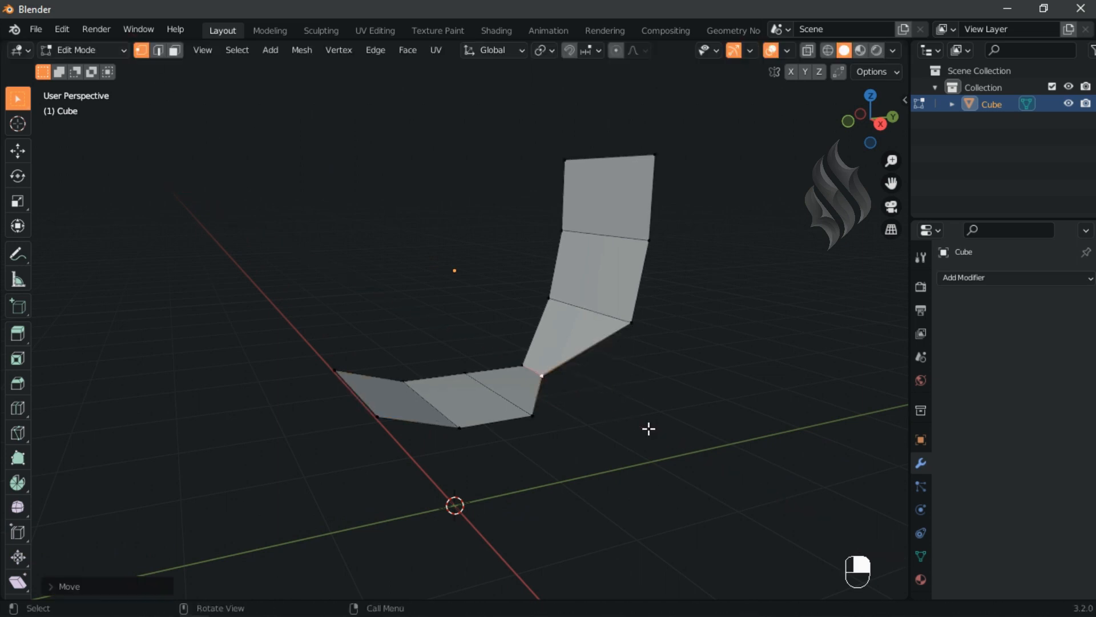
Step: Move the backrest's outer vertices inward along X, the lower one by -0.55 m and the one above by -0.1 m
key(KP_1)
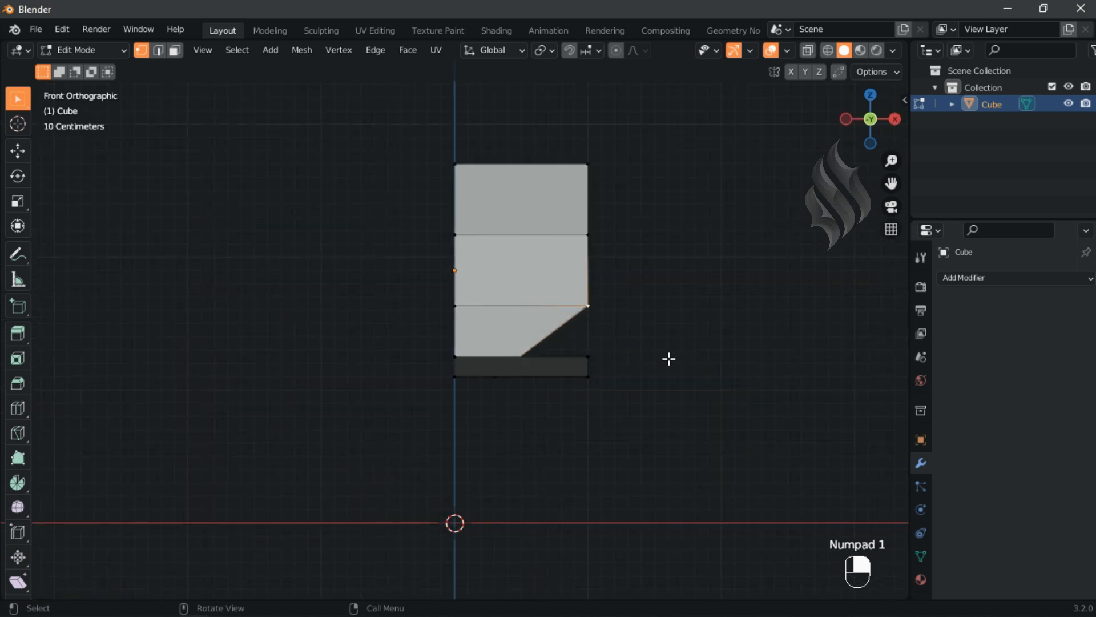
text(gx-.55)
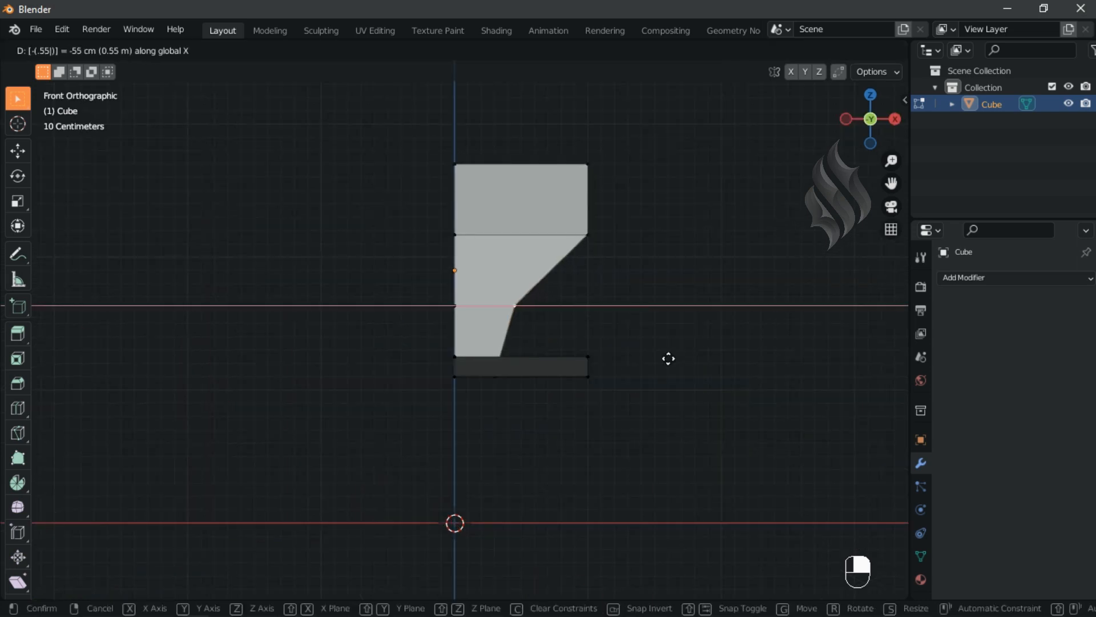
key(Return)
text(gx)
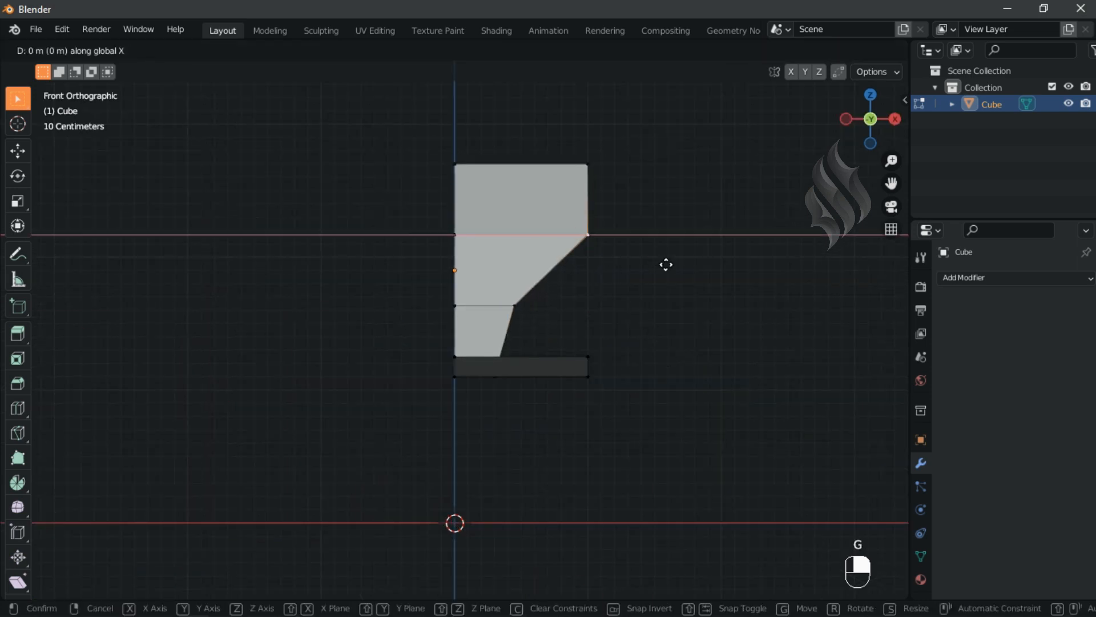
text(-.1)
key(Return)
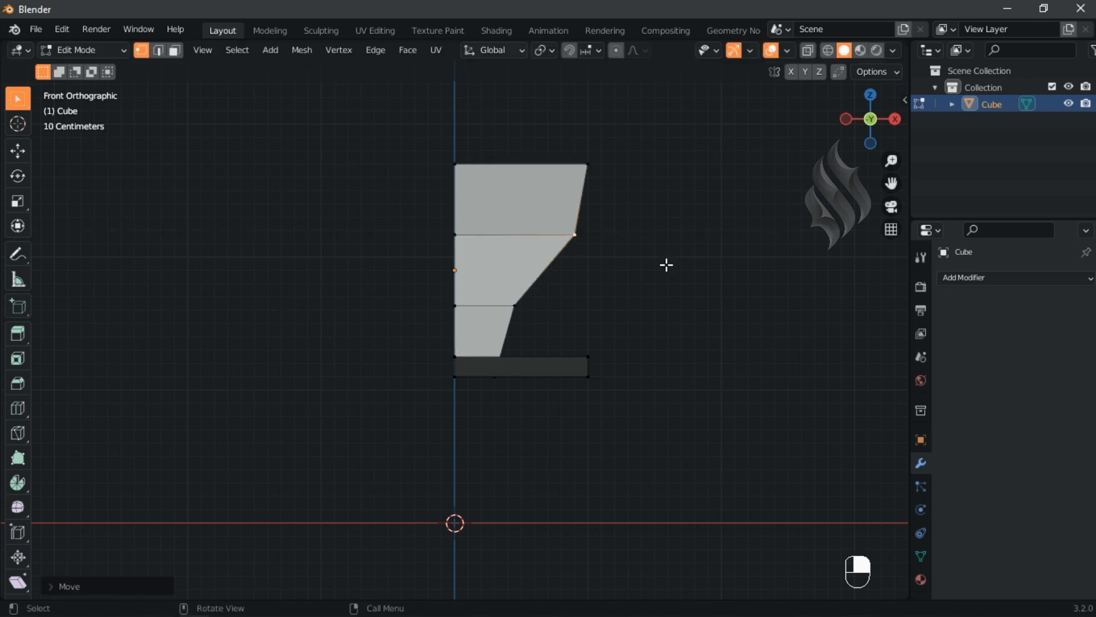
Step: Move the top outer vertex of the backrest -0.25 m along X
click(596, 169)
key(g)
text(x)
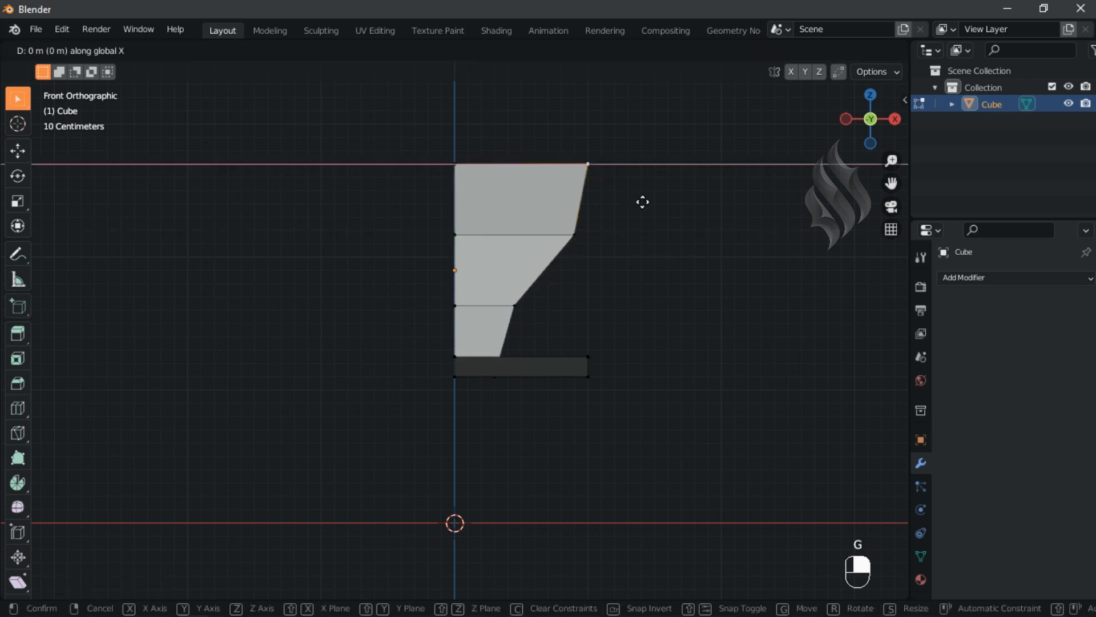
text(-.25)
key(Return)
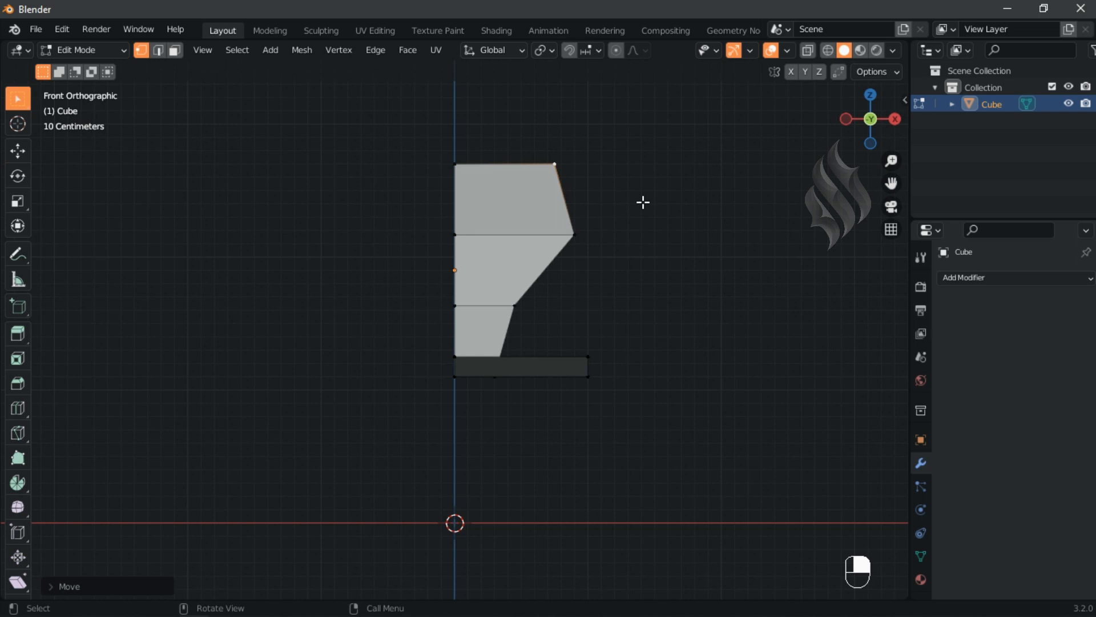
Step: Add a centred lengthwise loop cut through backrest and seat, and slide the top outer vertex slightly less than halfway down its side edge
key(ctrl+r)
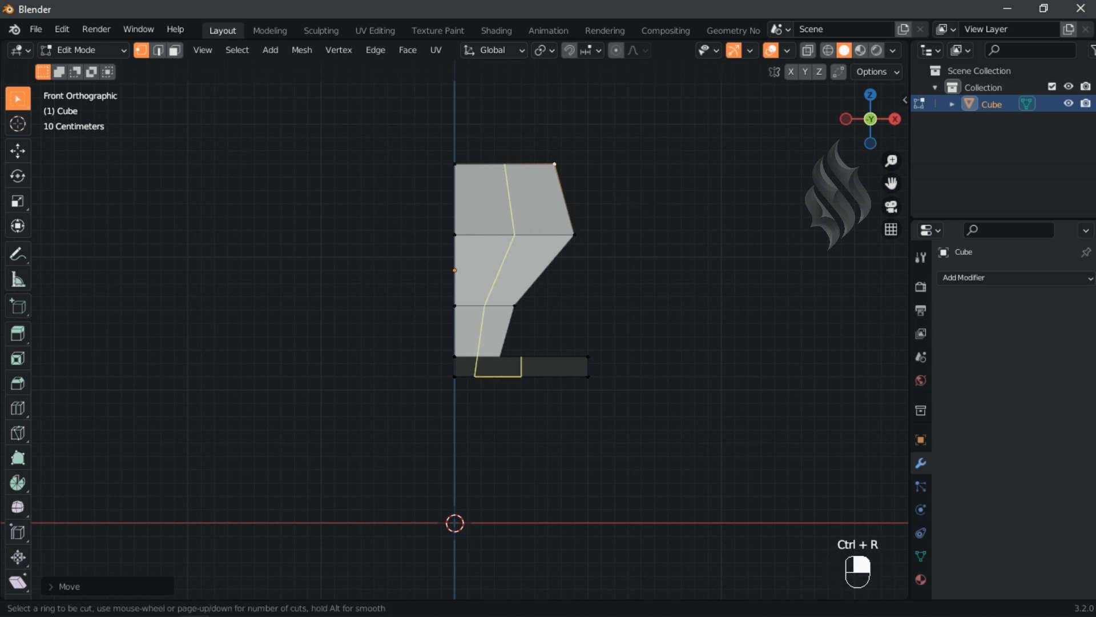
click(496, 167)
click(556, 161)
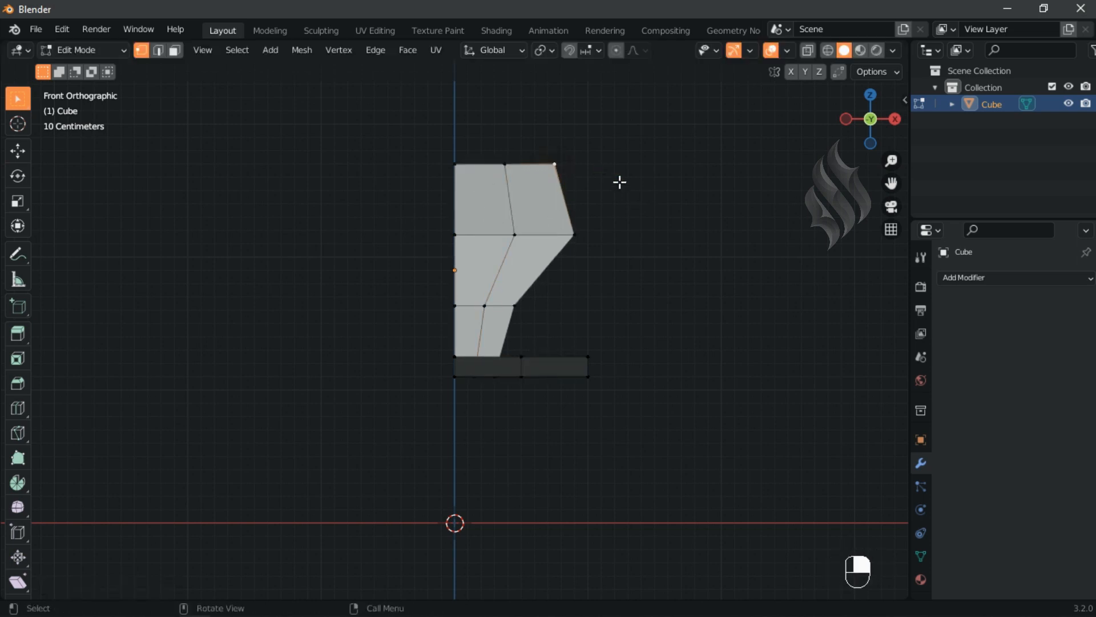
key(g)
key(g)
click(628, 201)
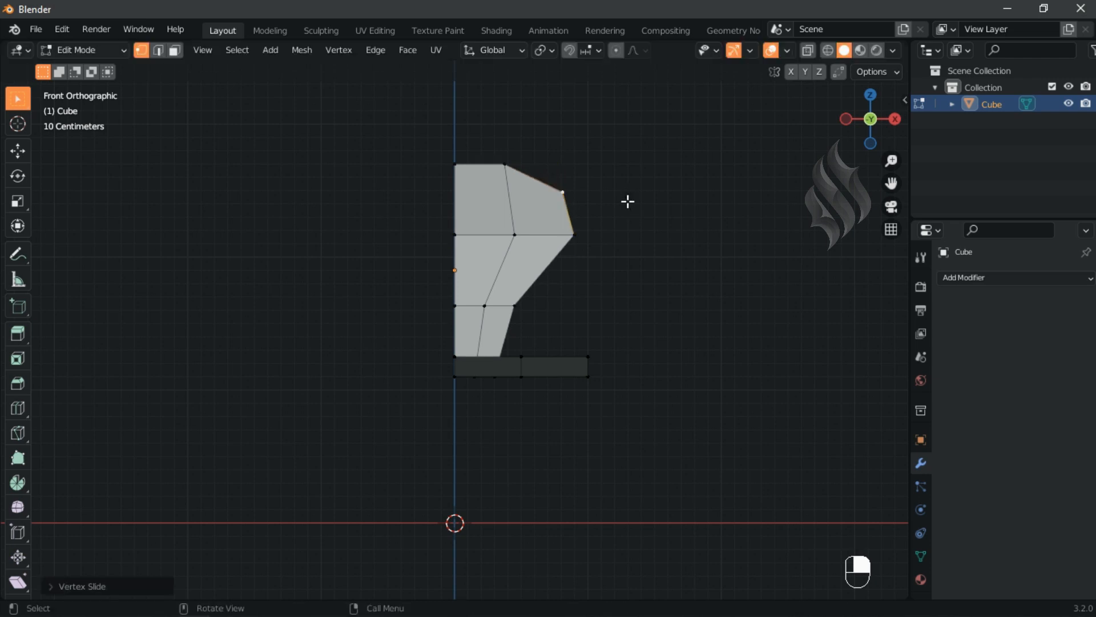
Step: Move the top outer vertex of the backrest -0.35 m along Y
key(KP_3)
text(gy)
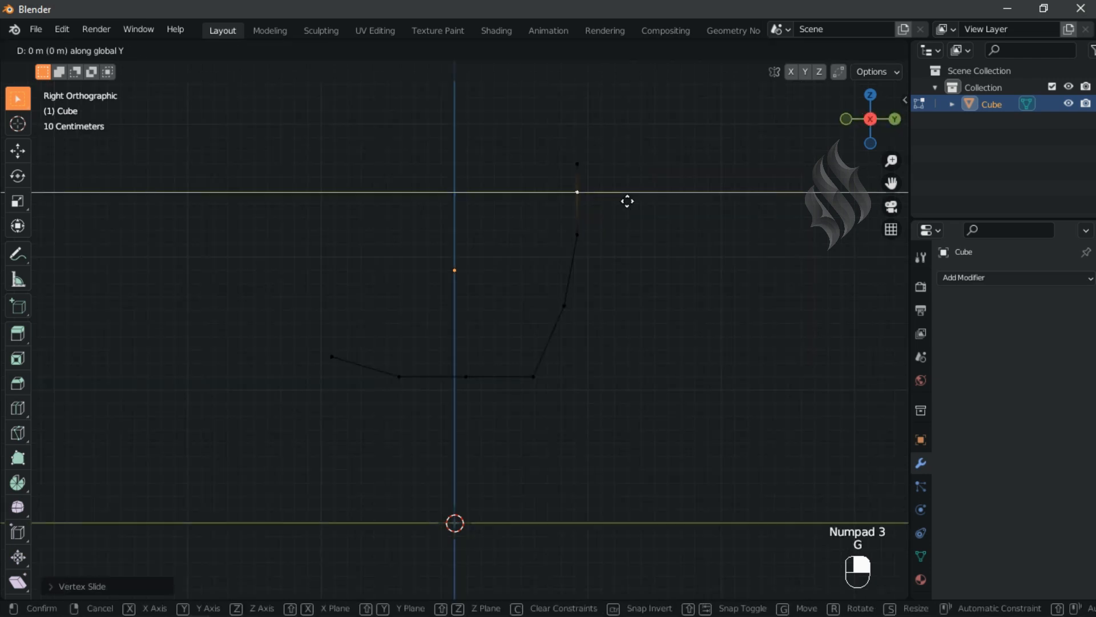
text(-.35)
key(Return)
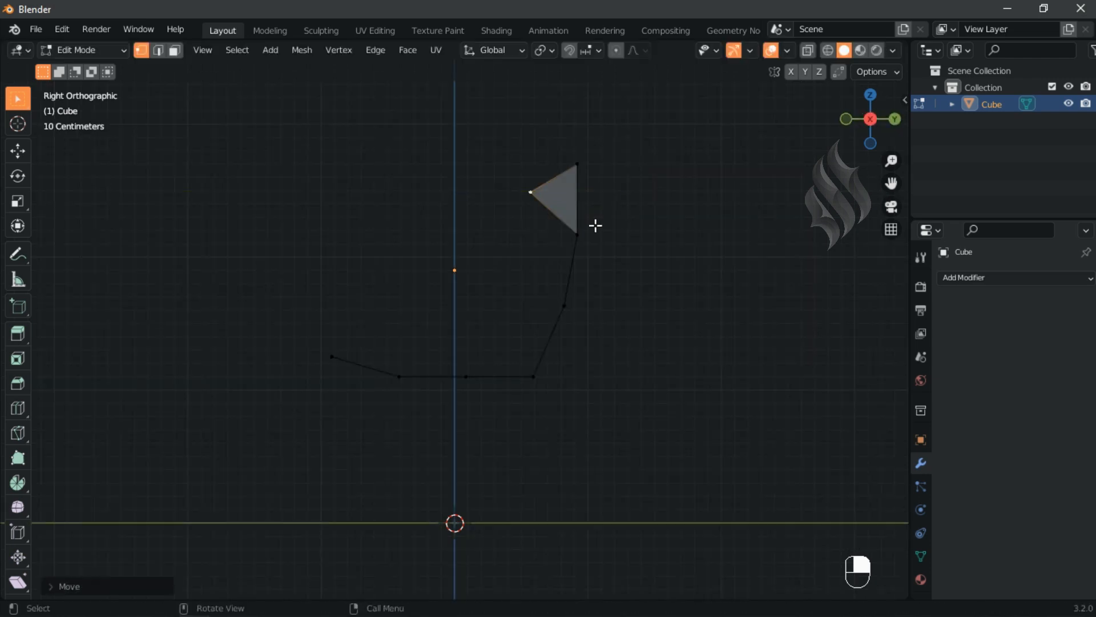
Step: Move the outer vertex just below the backrest's top corner -0.55 m along Y
click(575, 234)
text(gy)
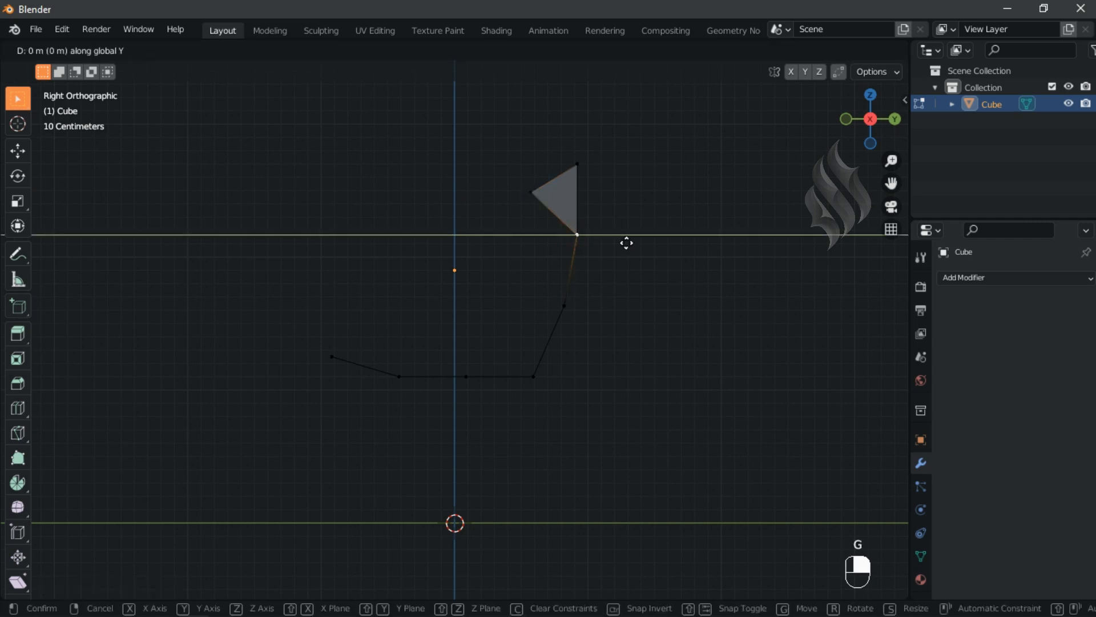
text(-.55)
key(Return)
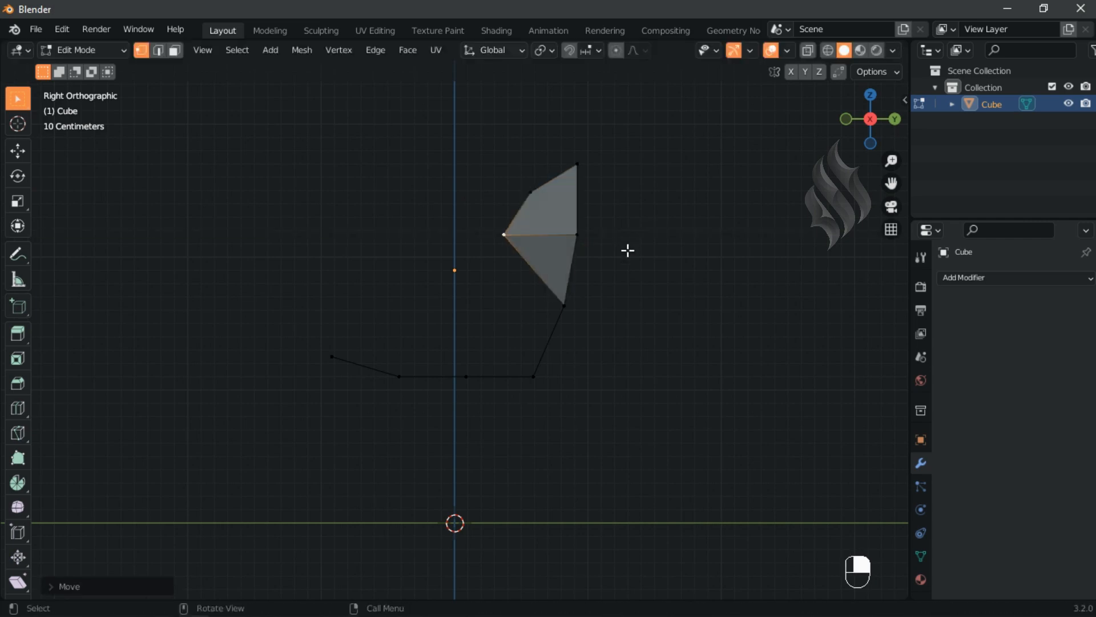
Step: Move the next lower outer vertex of the backrest -0.33 m along Y
click(563, 307)
text(gy)
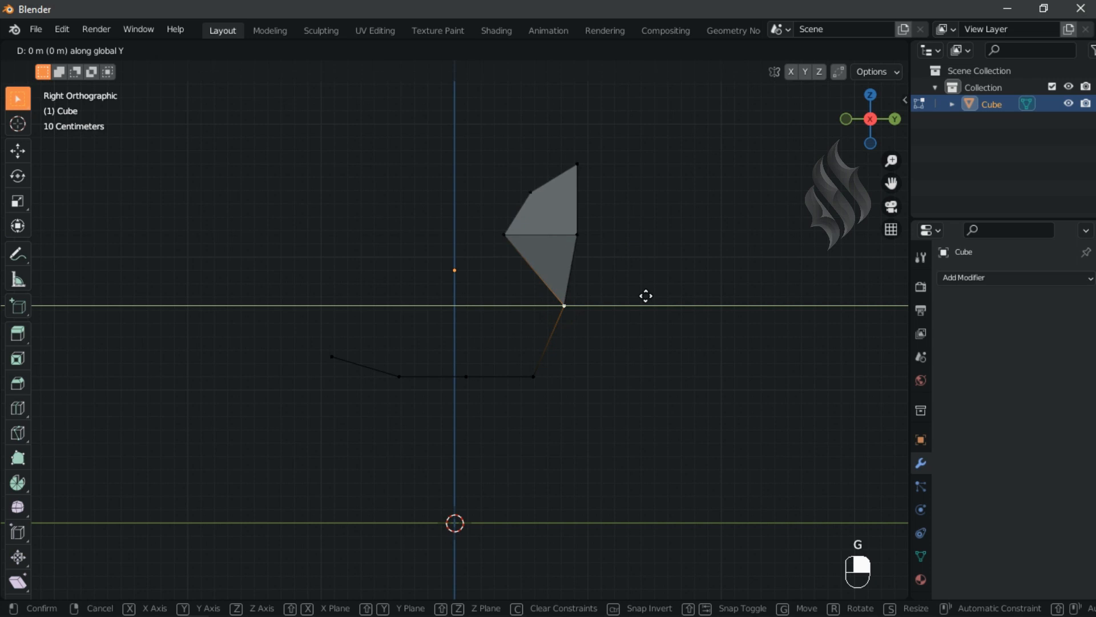
text(-.33)
key(Return)
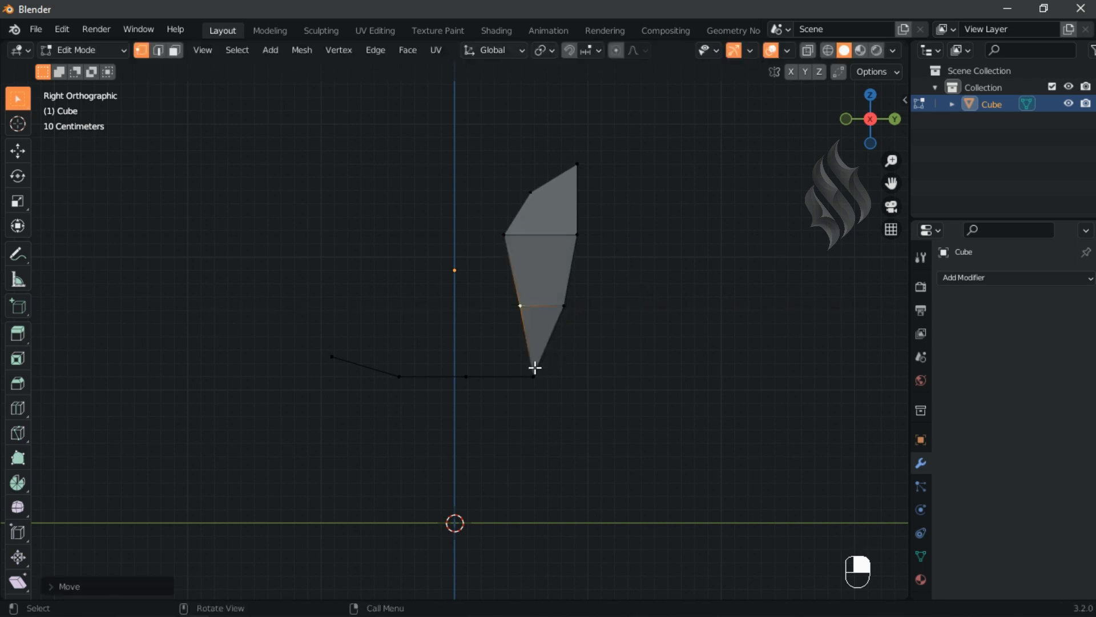
Step: Slide the outer seat-backrest corner vertex about halfway up the backrest's side edge and move it -0.1 m along Y
click(534, 368)
key(g)
key(g)
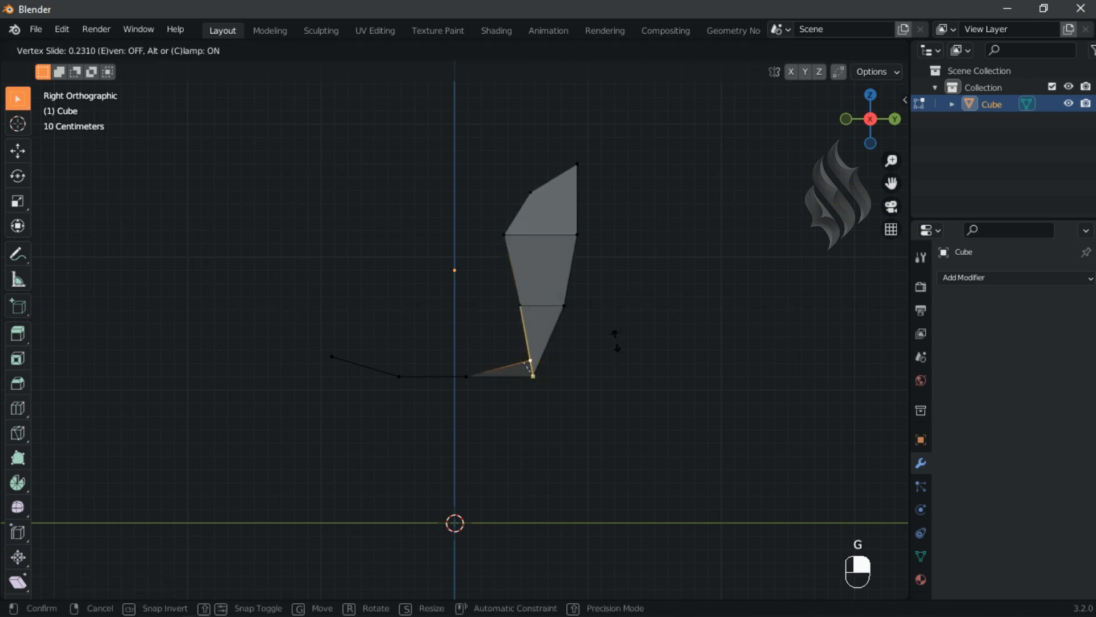
click(616, 340)
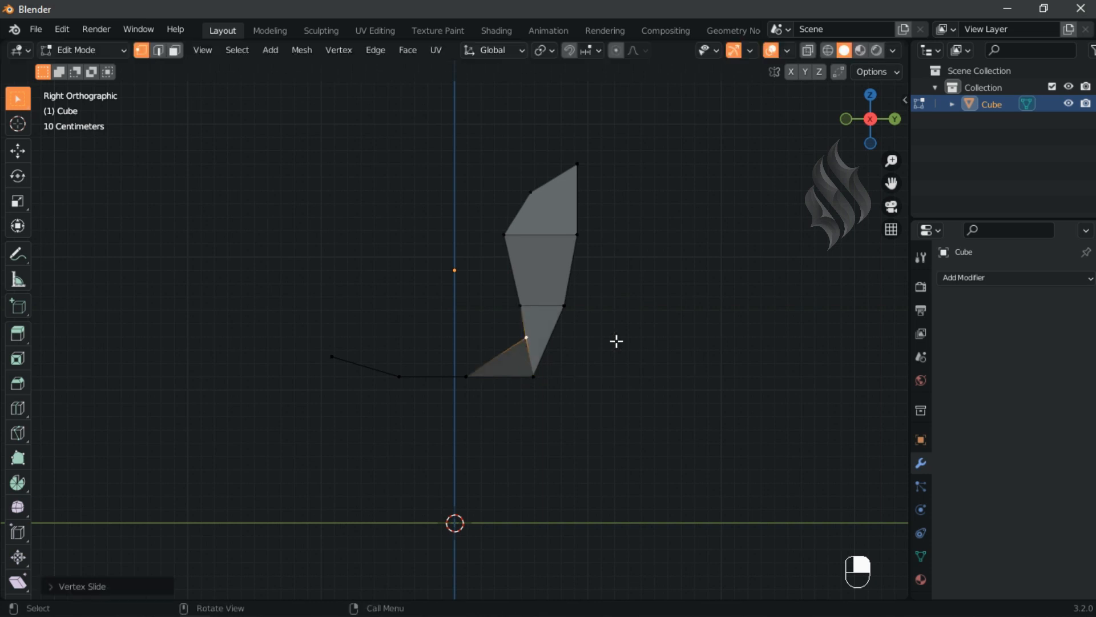
text(gy-.1)
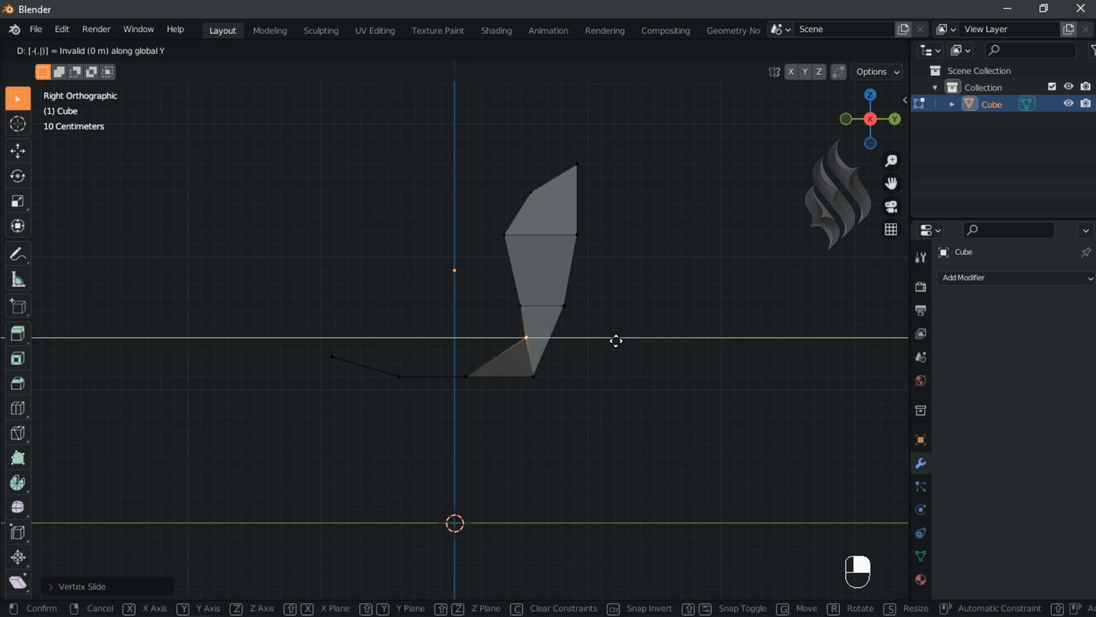
click(617, 341)
Step: Raise the rear outer vertex of the seat side about 0.8 m along Z and move it 0.15 m along Y
click(475, 380)
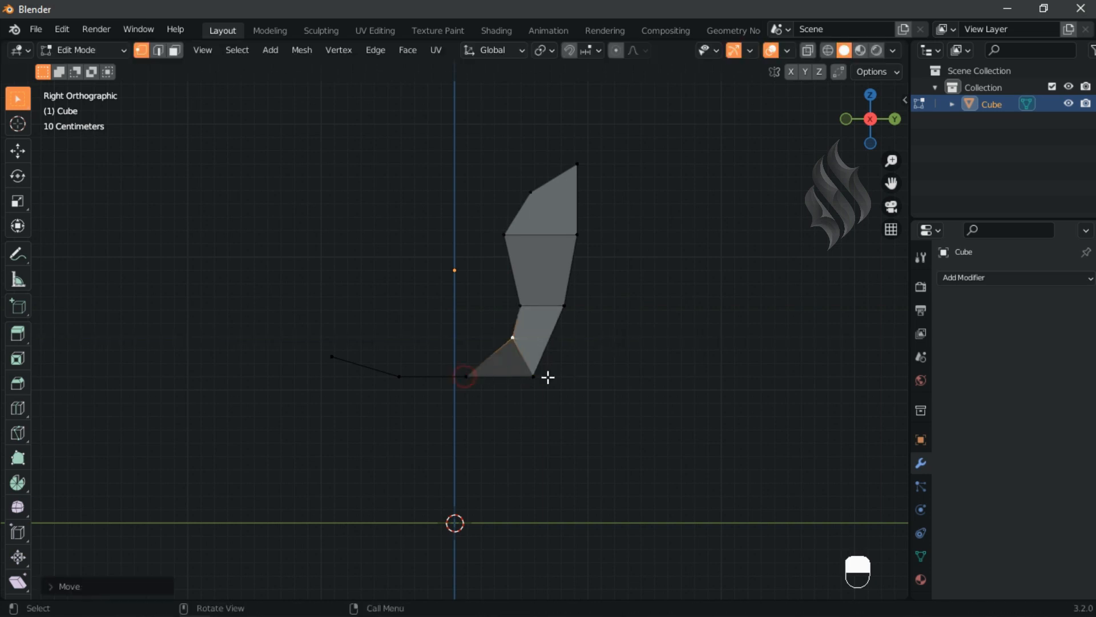
text(gz.1)
click(603, 370)
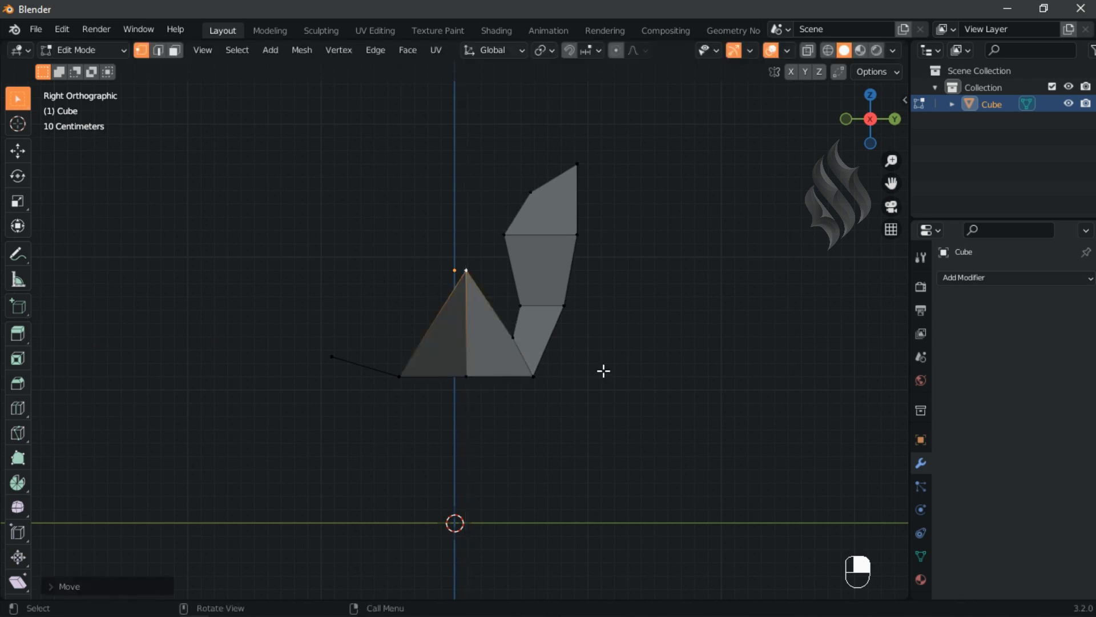
key(g)
text(y)
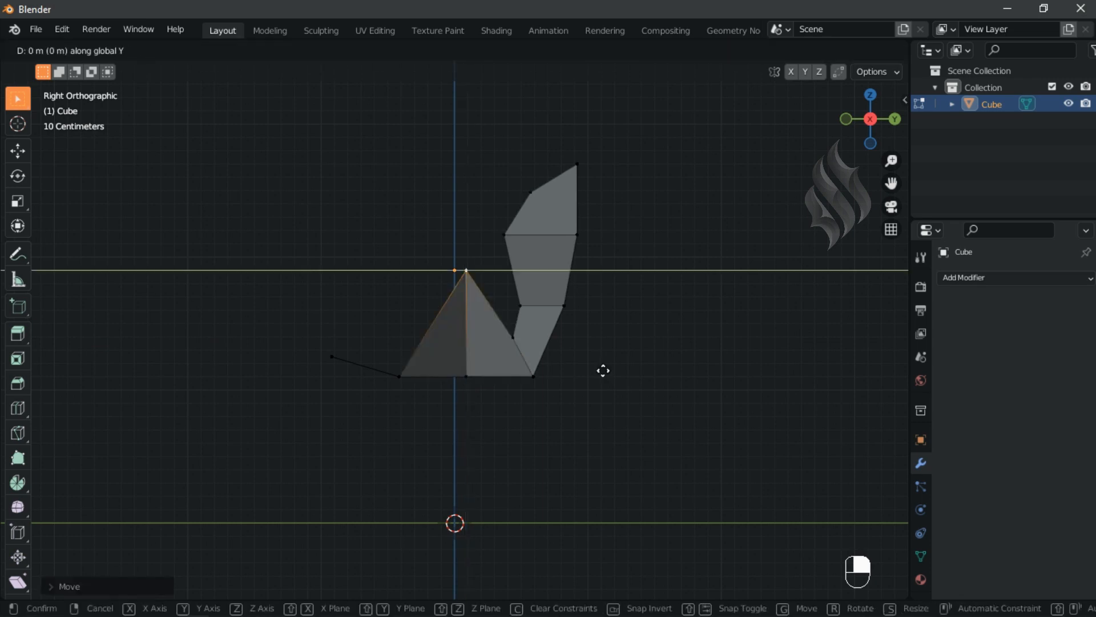
text(.15)
click(603, 371)
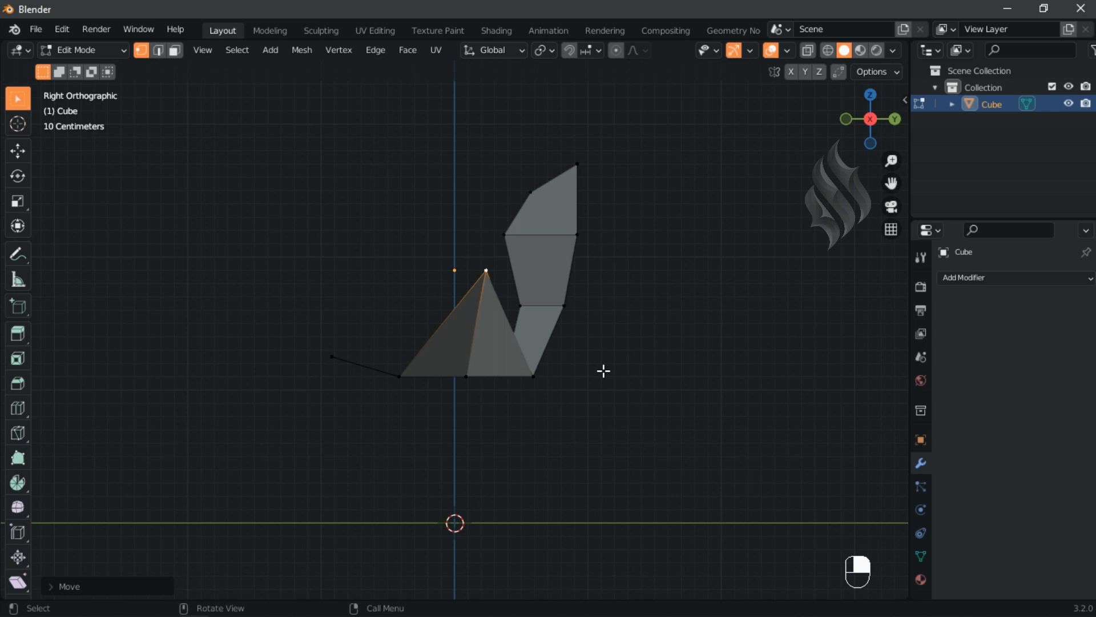
Step: Raise the next outer seat vertex toward the front 0.9 m along Z and move it 0.35 m along Y
click(400, 368)
text(gz.9)
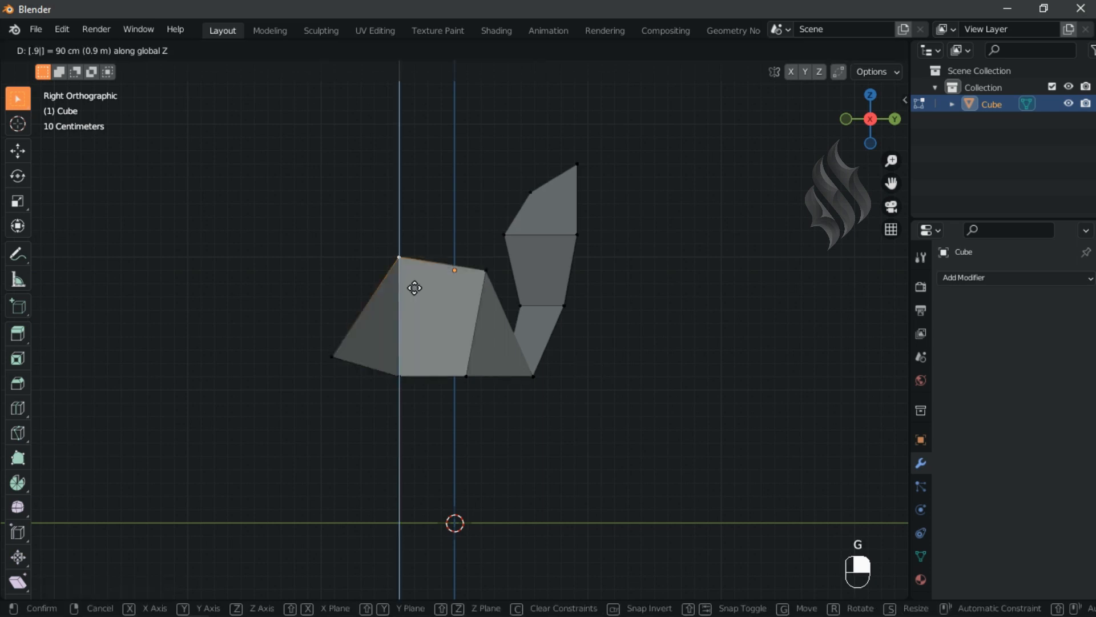
click(414, 288)
text(gy)
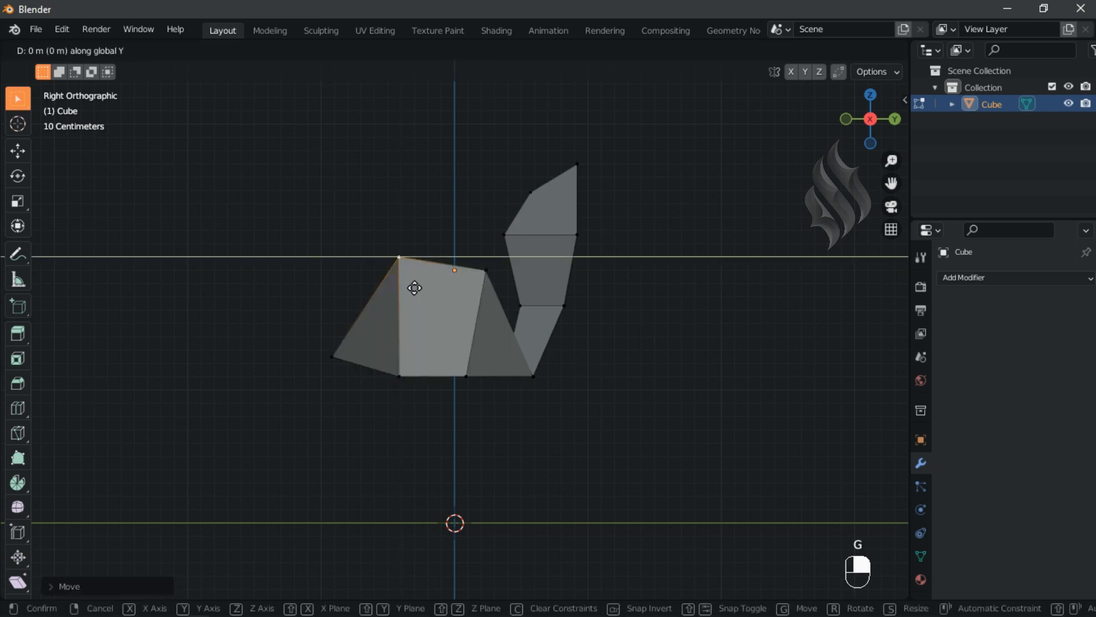
text(.35)
click(415, 288)
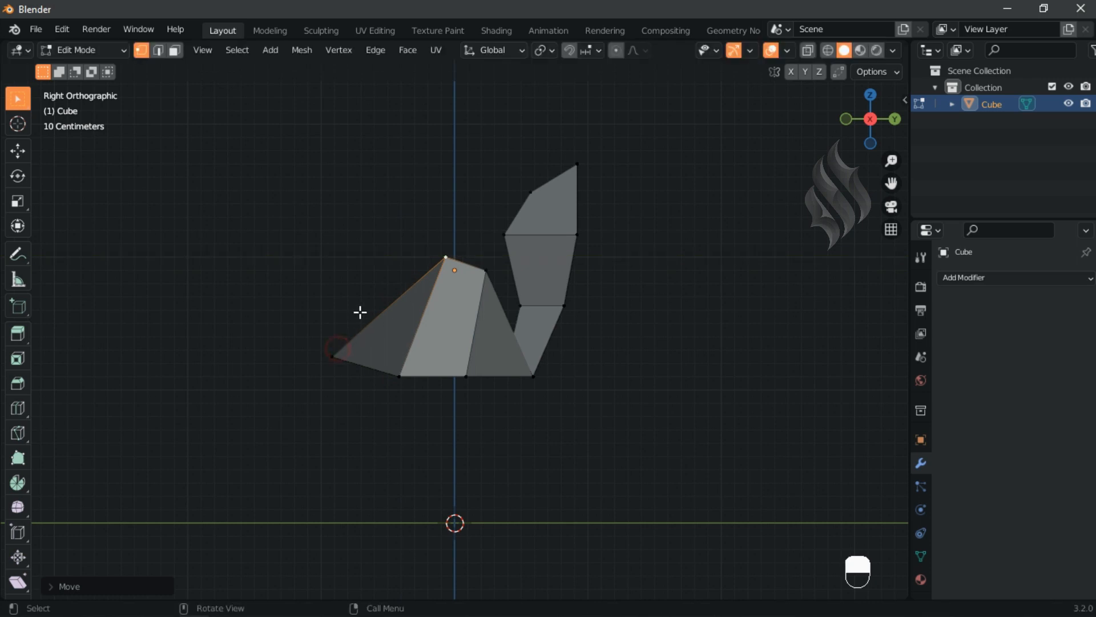
Step: Raise the front outer vertex of the seat side 0.55 m along Z and move it 0.4 m along Y
text(gz.55)
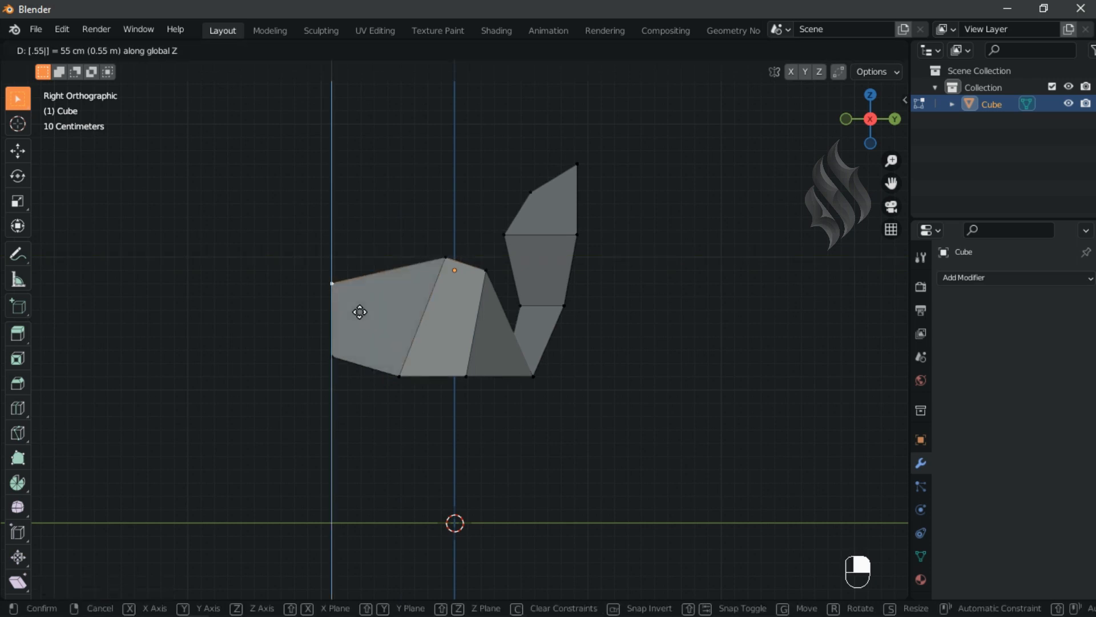
click(359, 312)
text(gy)
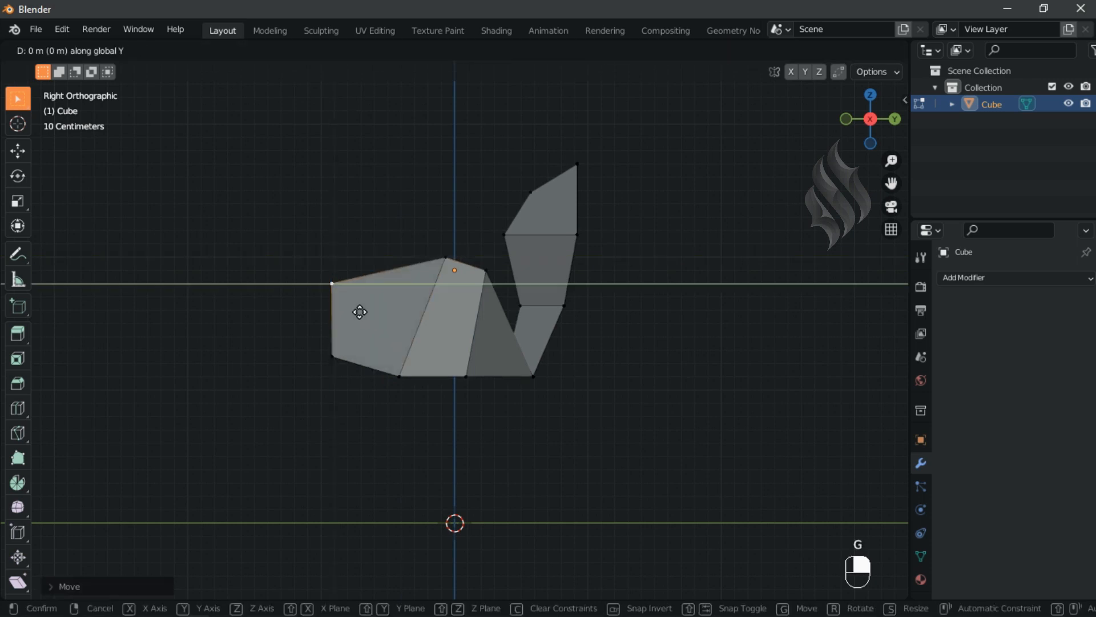
text(.4)
click(359, 312)
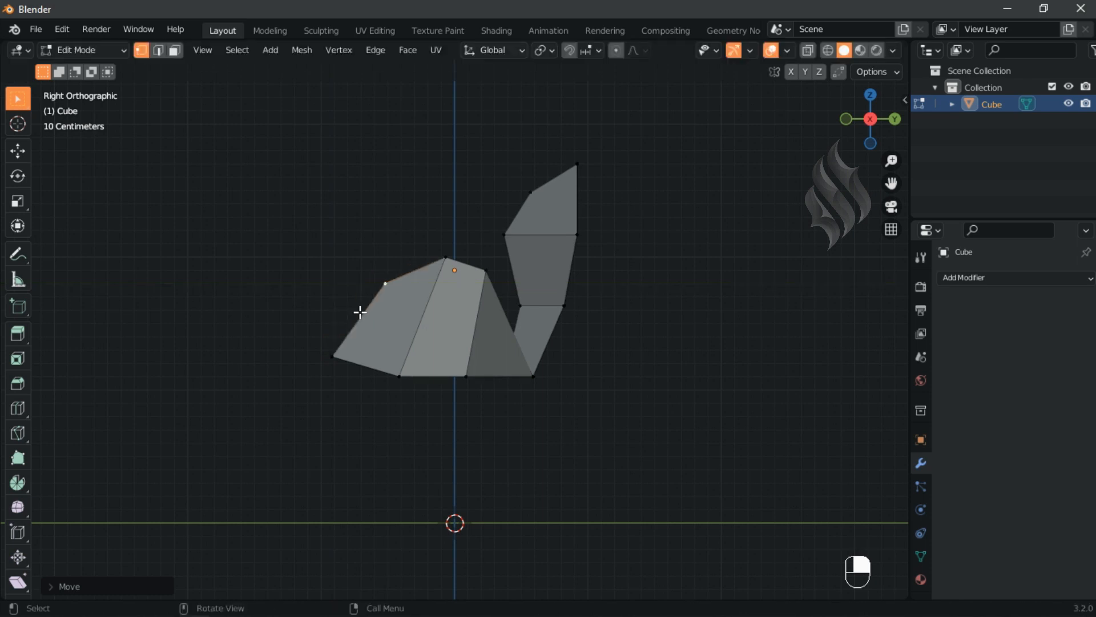
Step: In top view, select the seat vertices along the fold between base and side and move them 0.2 m along X
key(KP_7)
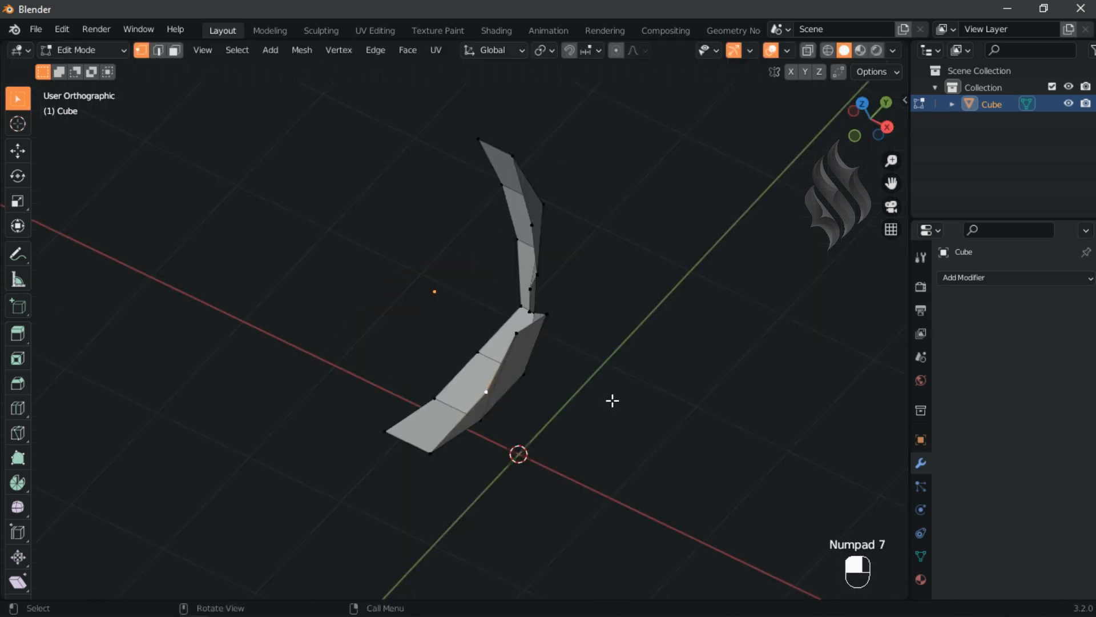
key(b)
drag(549, 456, 550, 457)
text(g)
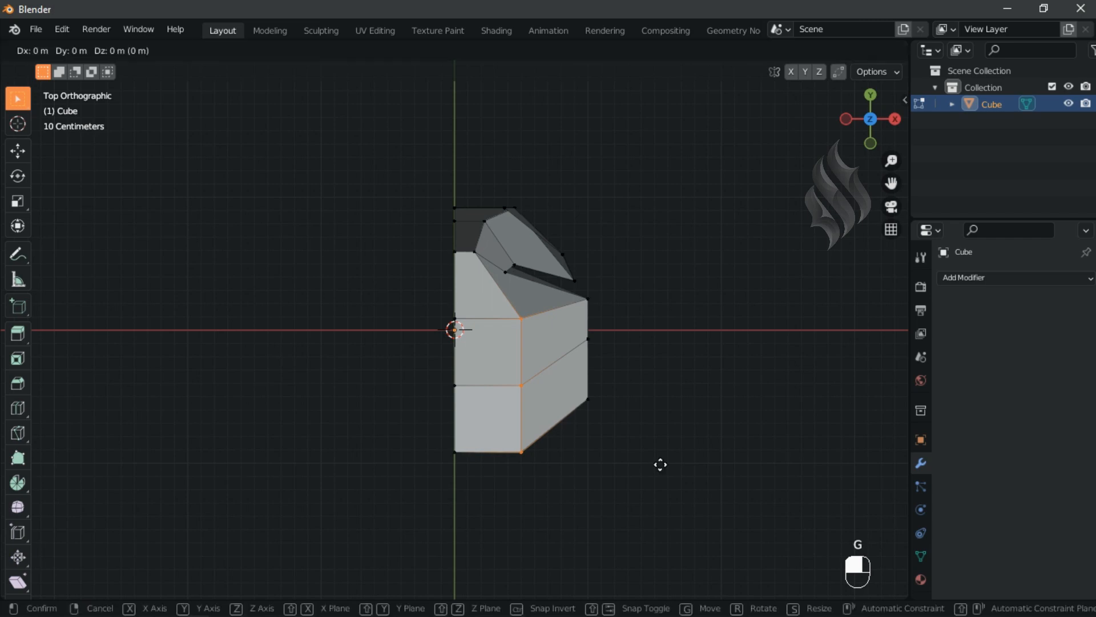
text(x.2)
click(660, 464)
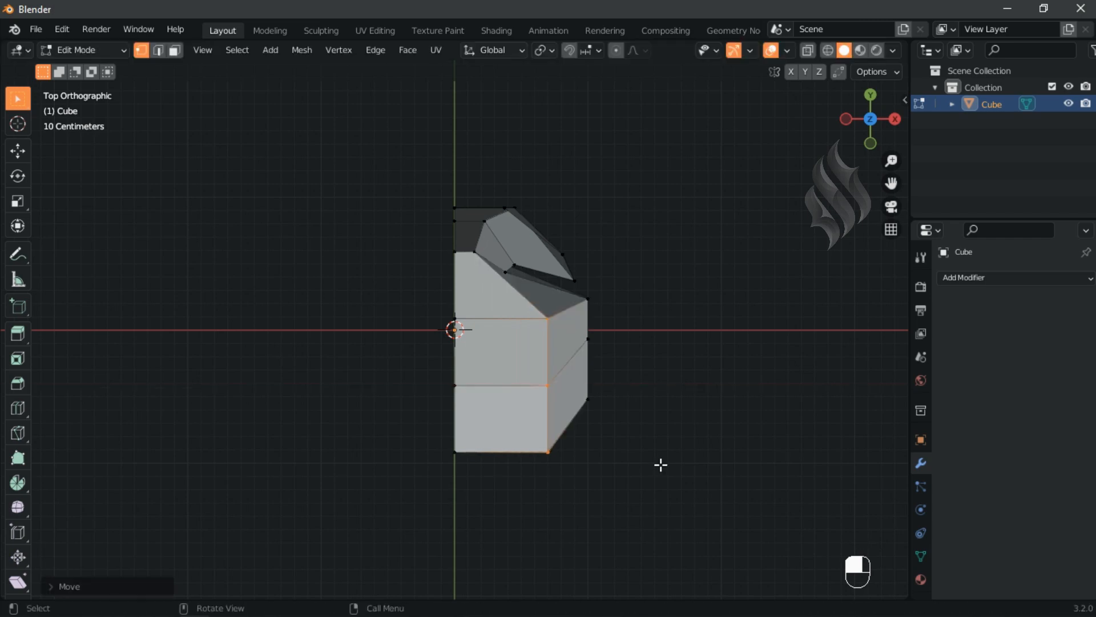
Step: Move the rearmost outer vertex of the raised seat side -0.15 m along X
click(591, 294)
text(gx)
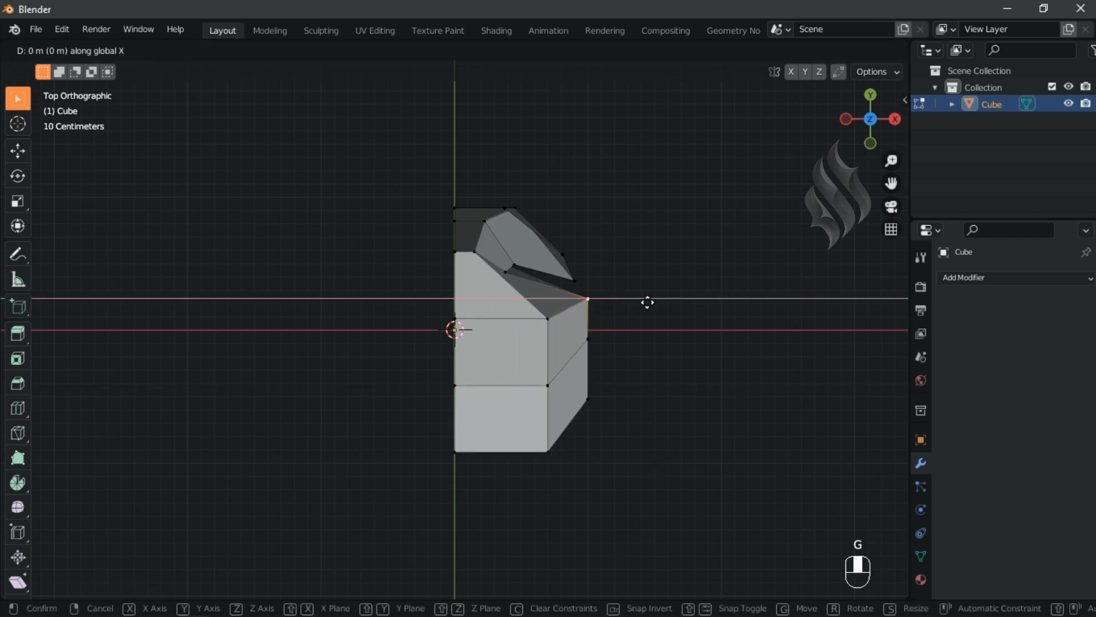
text(-.15)
click(648, 303)
Step: Move the outer seat-backrest junction vertex 0.05 m along X and slide it about 0.39 toward the inner corner
click(513, 274)
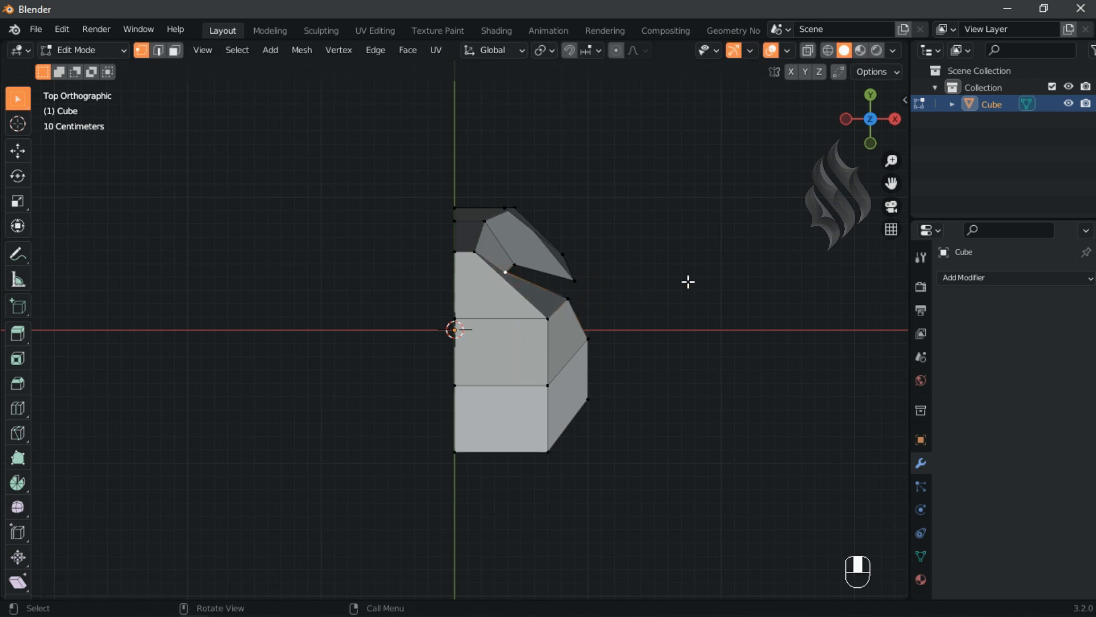
text(gx.05)
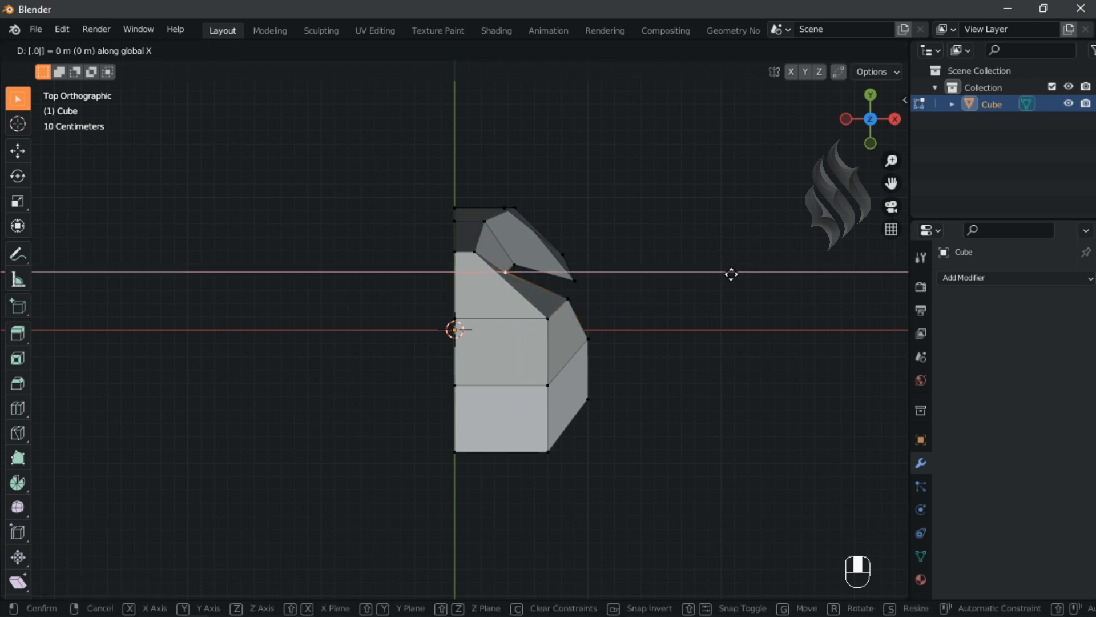
key(Return)
key(KP_3)
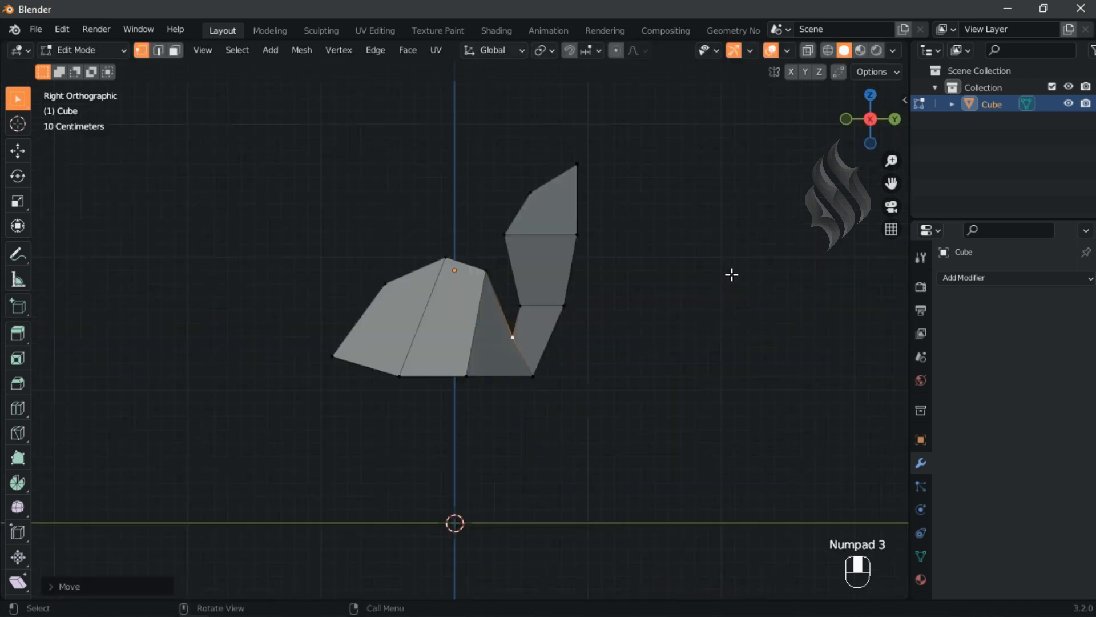
key(g)
key(g)
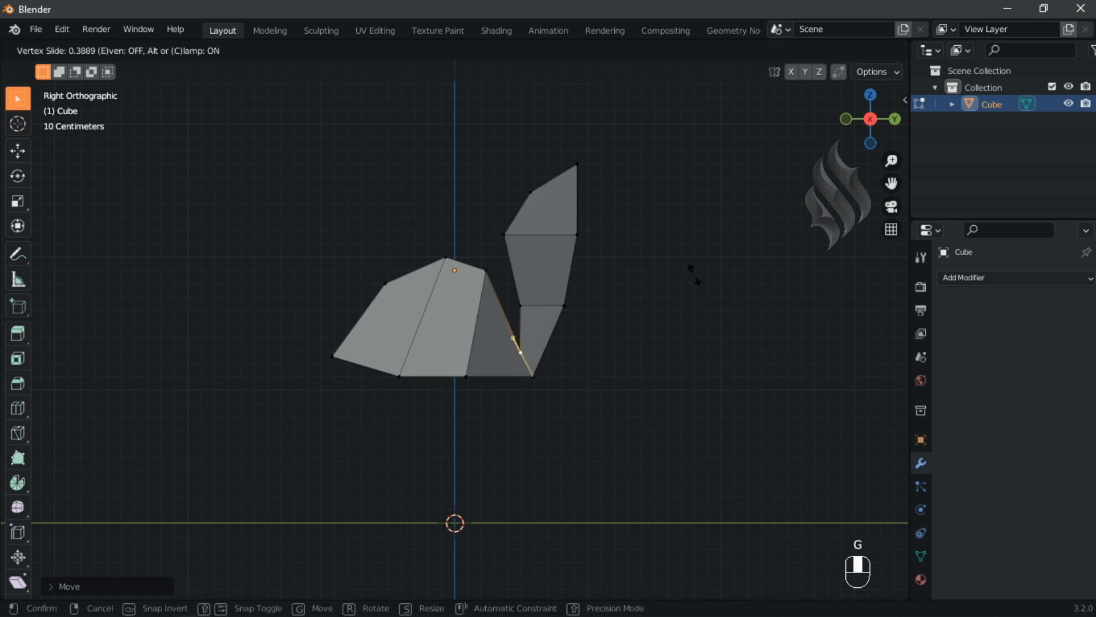
click(695, 276)
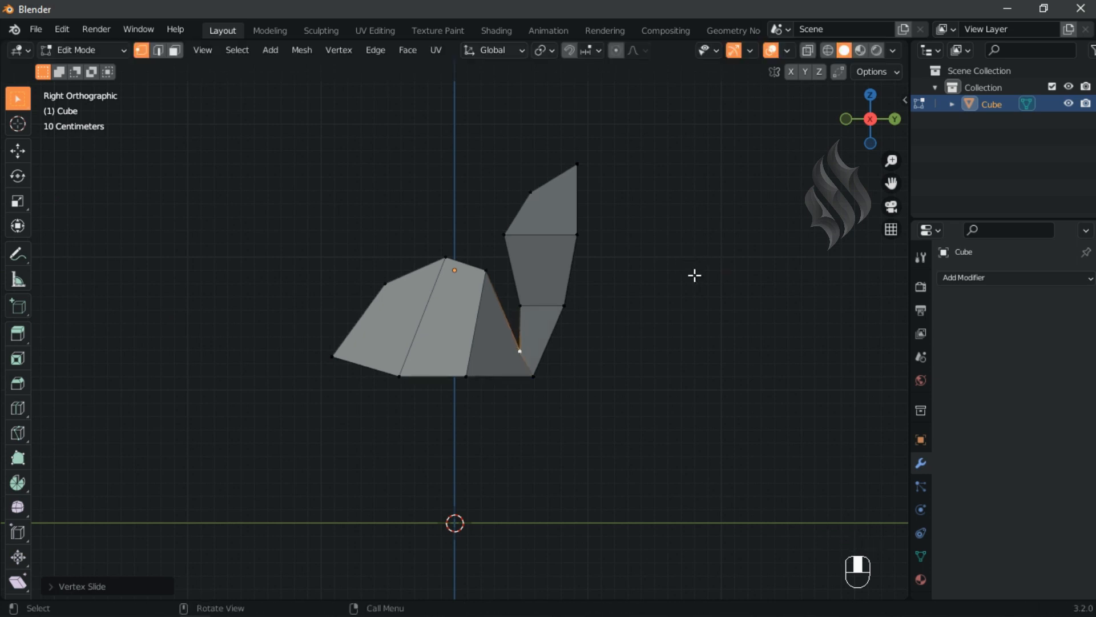
Step: Slide the lower outer backrest vertex nearly halfway along its horizontal edge toward the rear of the backrest
click(524, 309)
key(g)
key(g)
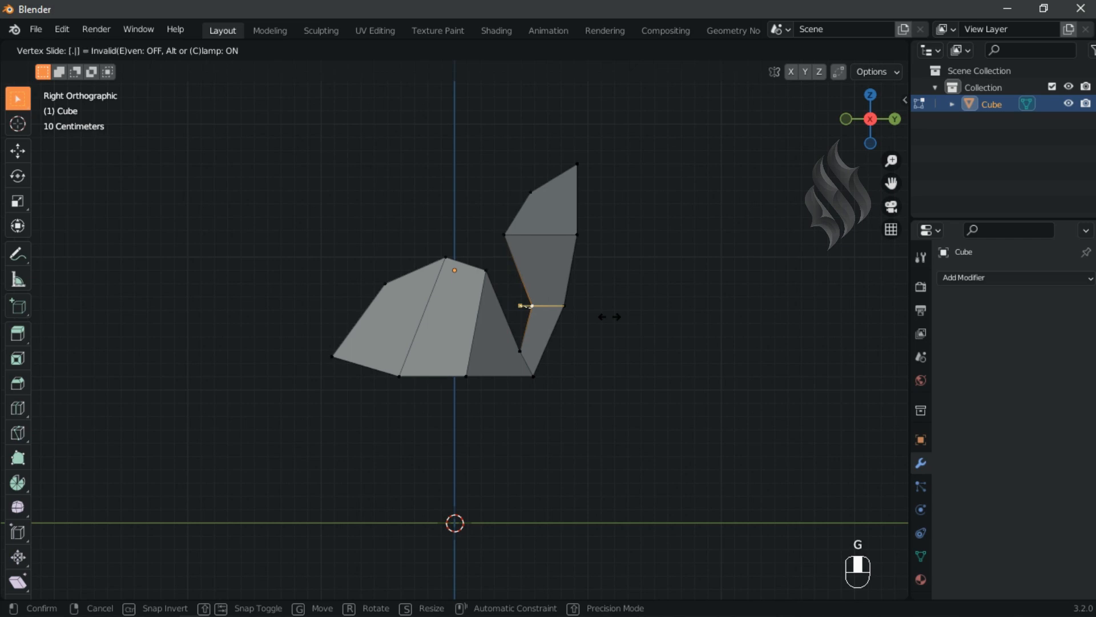
click(610, 316)
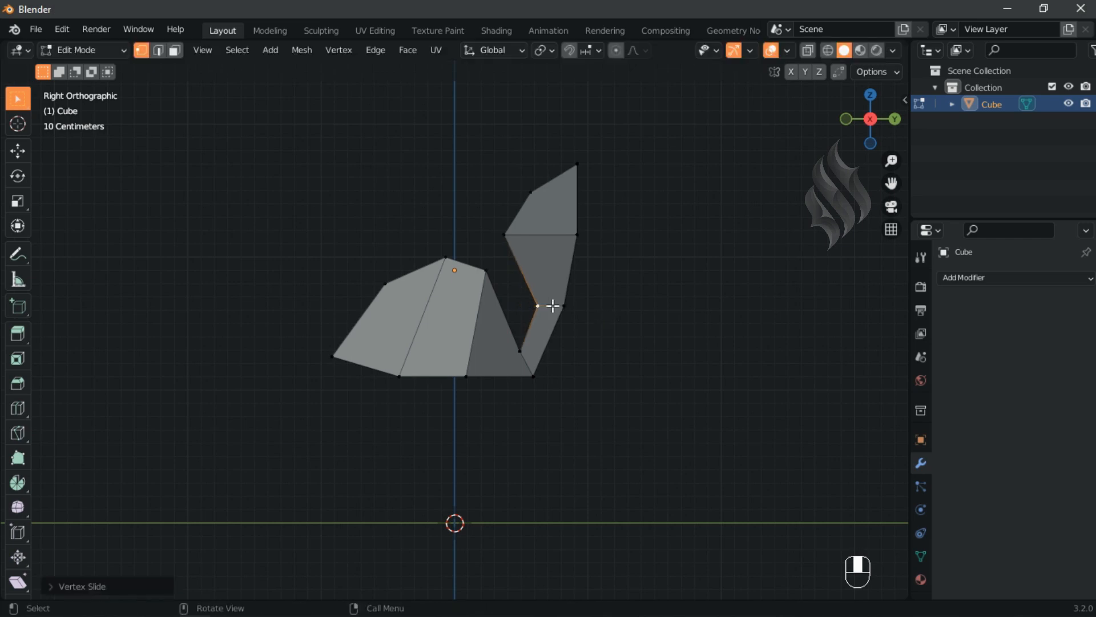
Step: Move the middle outer backrest vertex slightly forward along Y
click(502, 241)
key(g)
key(y)
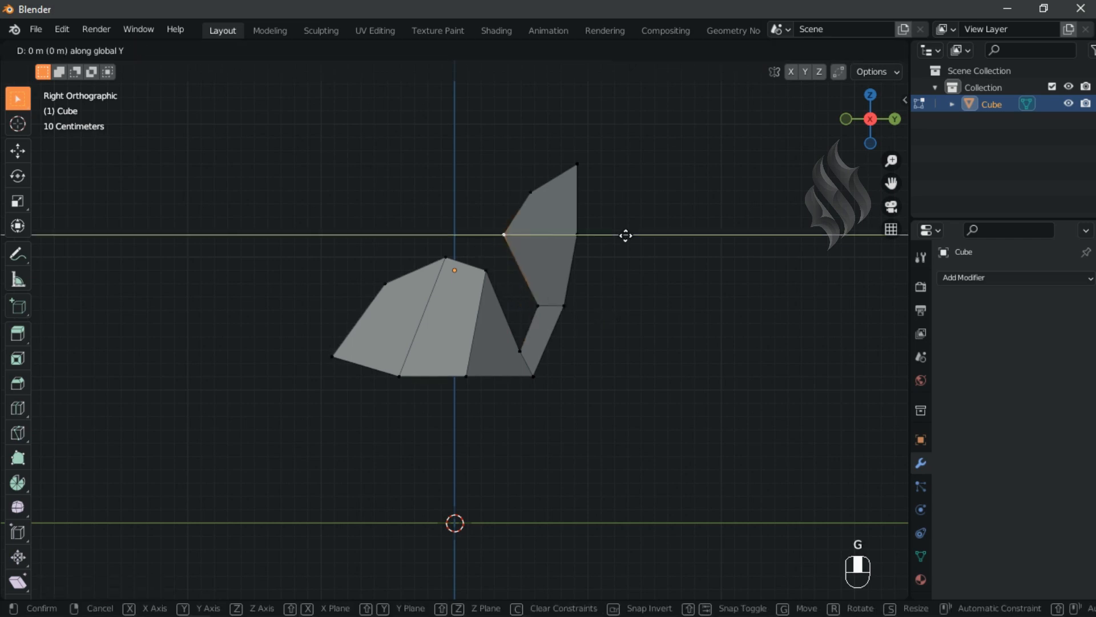
click(626, 235)
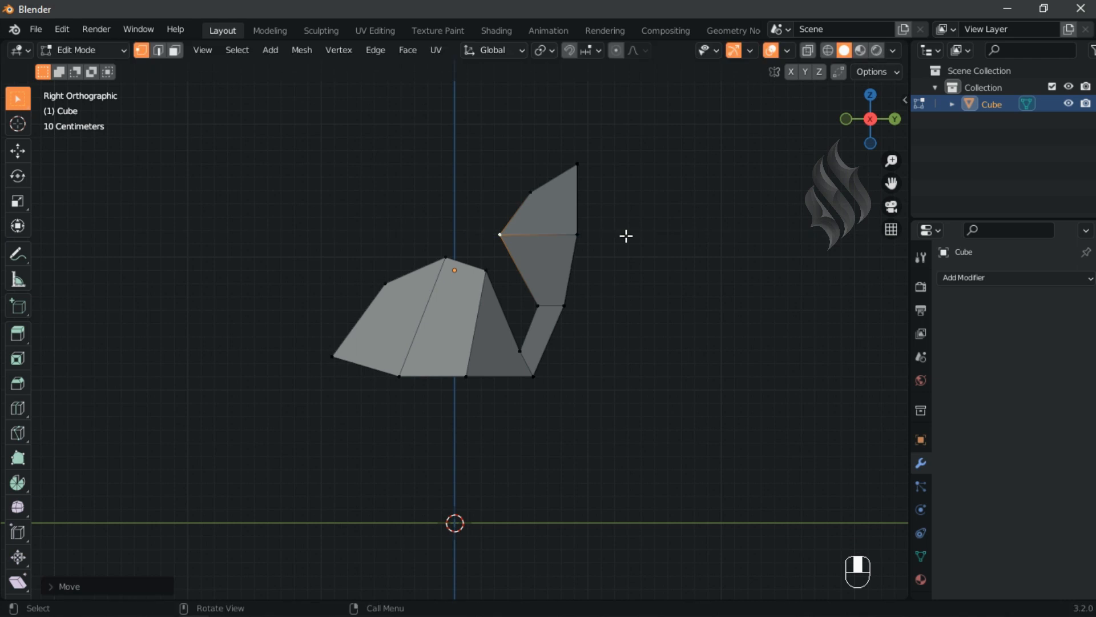
Step: Add a Mirror modifier with Clipping enabled to complete the other half of the chair shell
middle_drag(423, 308, 555, 357)
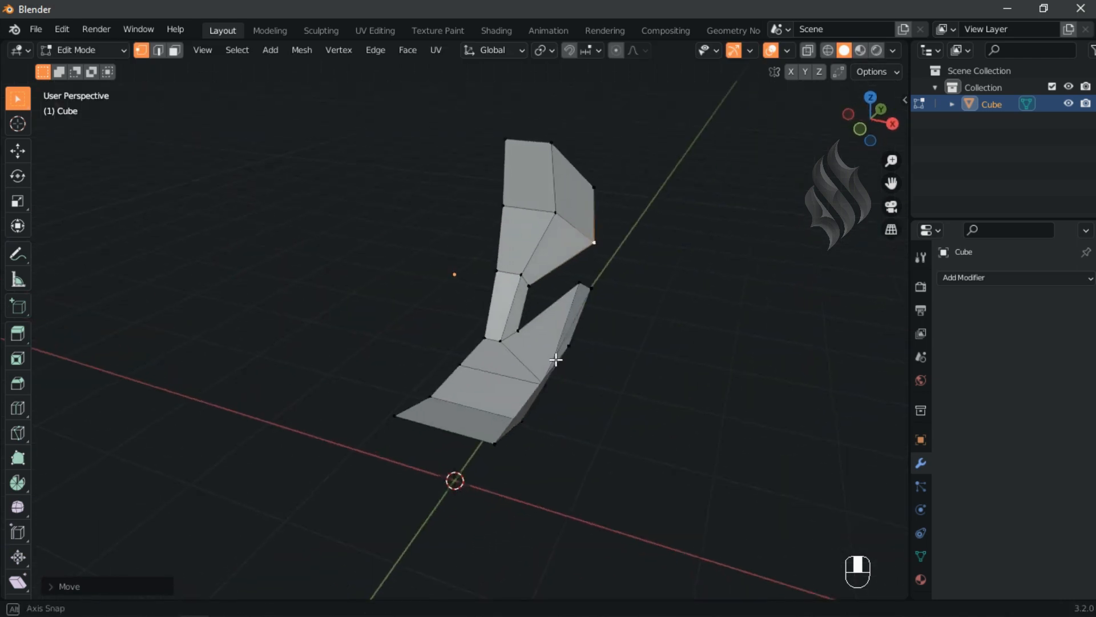
click(961, 279)
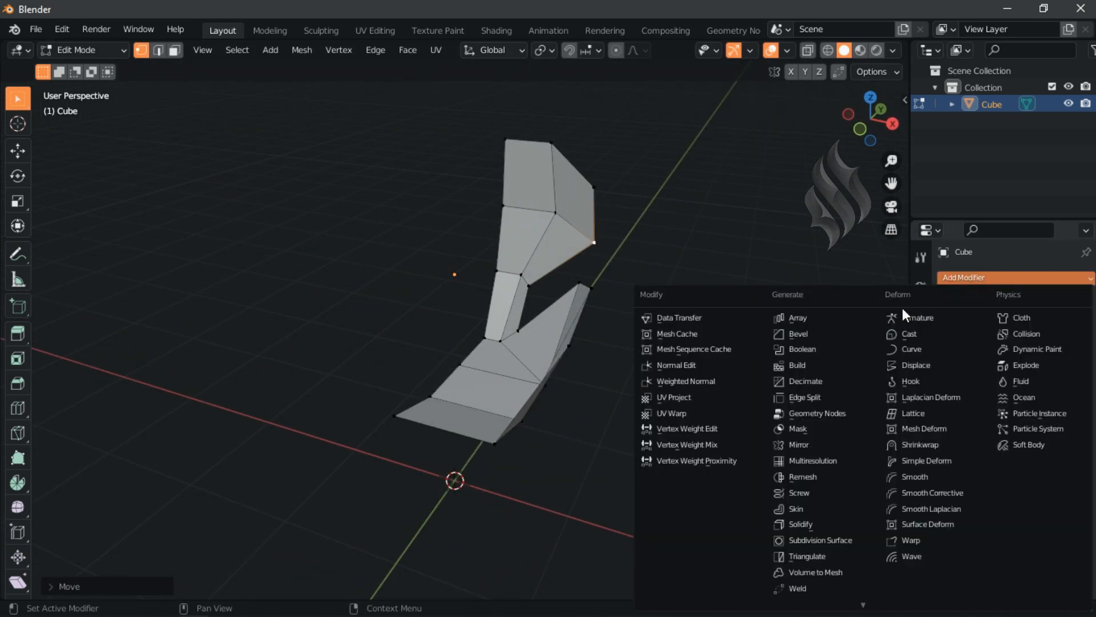
click(814, 442)
click(1003, 392)
click(945, 301)
Step: Add a Subdivision Surface modifier to the shell and display its result on the edit cage
click(985, 278)
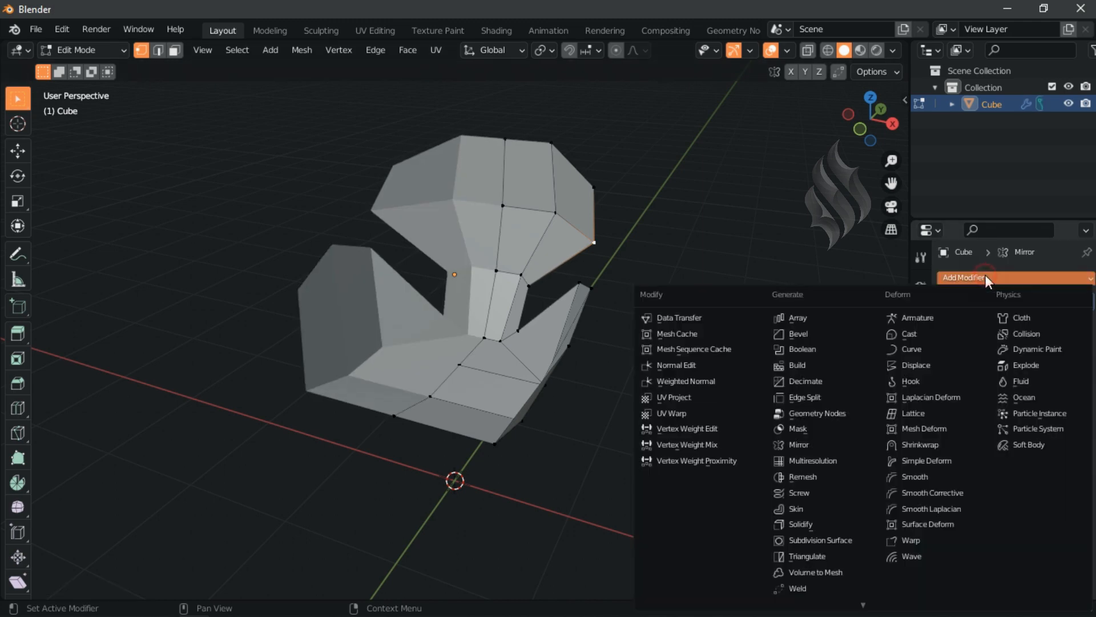
click(846, 537)
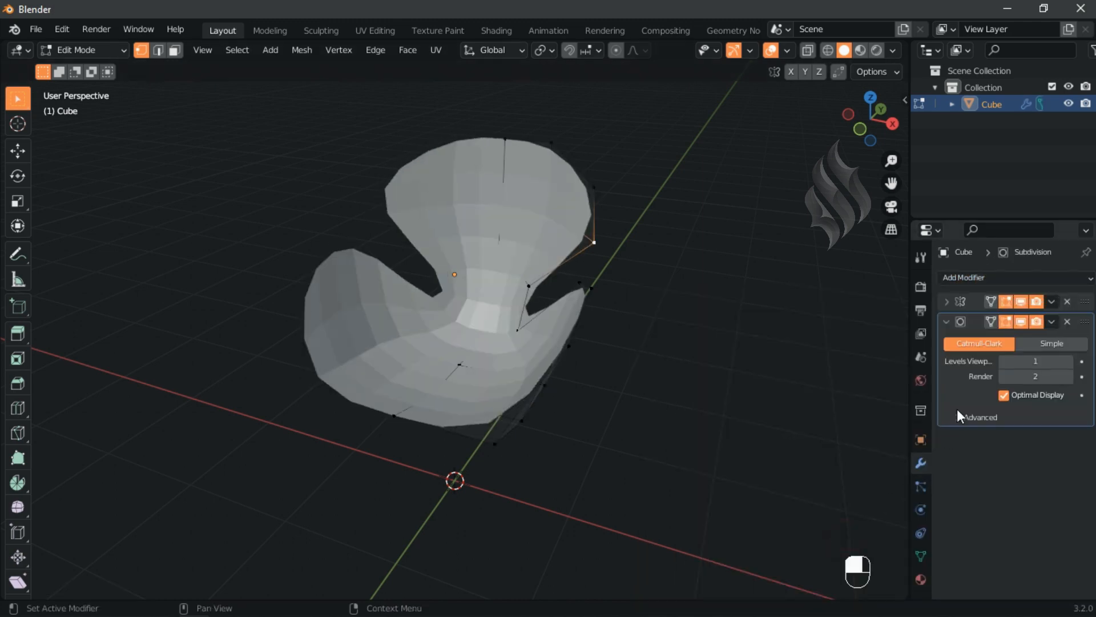
click(990, 322)
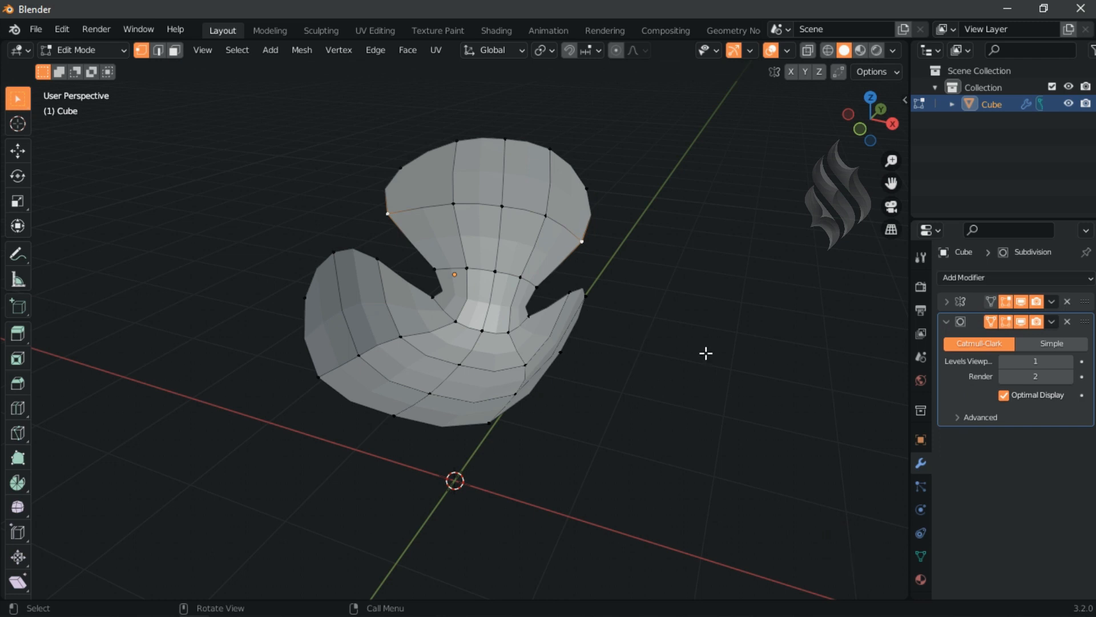
Step: Return to Object Mode and apply the Mirror and Subdivision Surface modifiers
key(Tab)
click(1051, 321)
click(1038, 318)
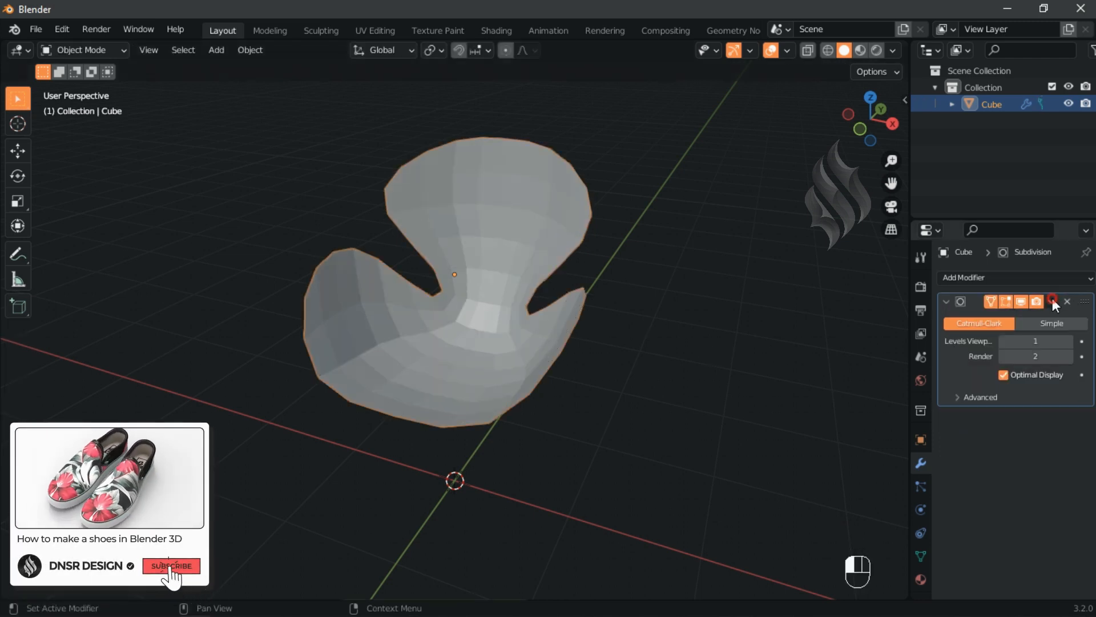
click(1052, 301)
click(1043, 317)
Step: Add a Solidify modifier with 0.15 m thickness, Even Thickness and High Quality normals, and apply it
click(1012, 277)
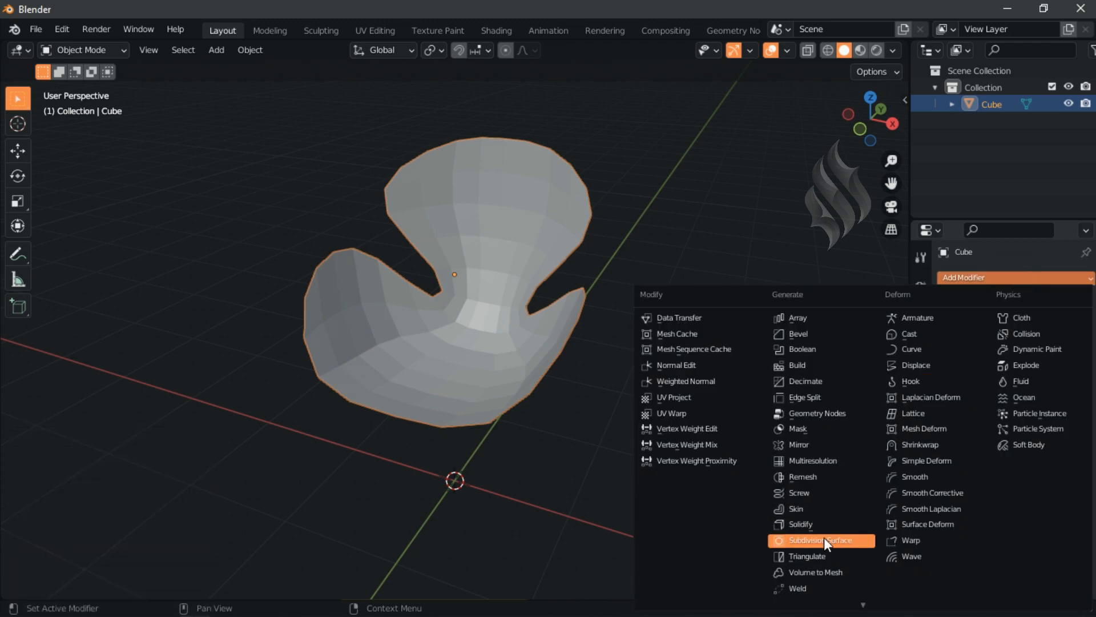
click(821, 526)
click(1037, 341)
text(0.15)
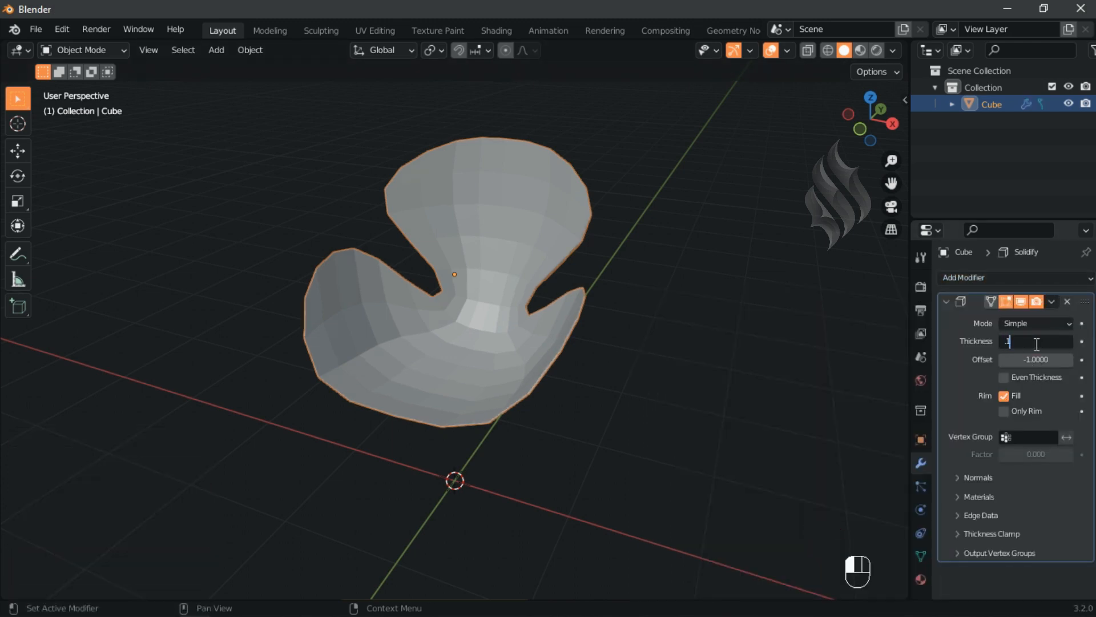
key(Return)
click(1031, 377)
click(978, 477)
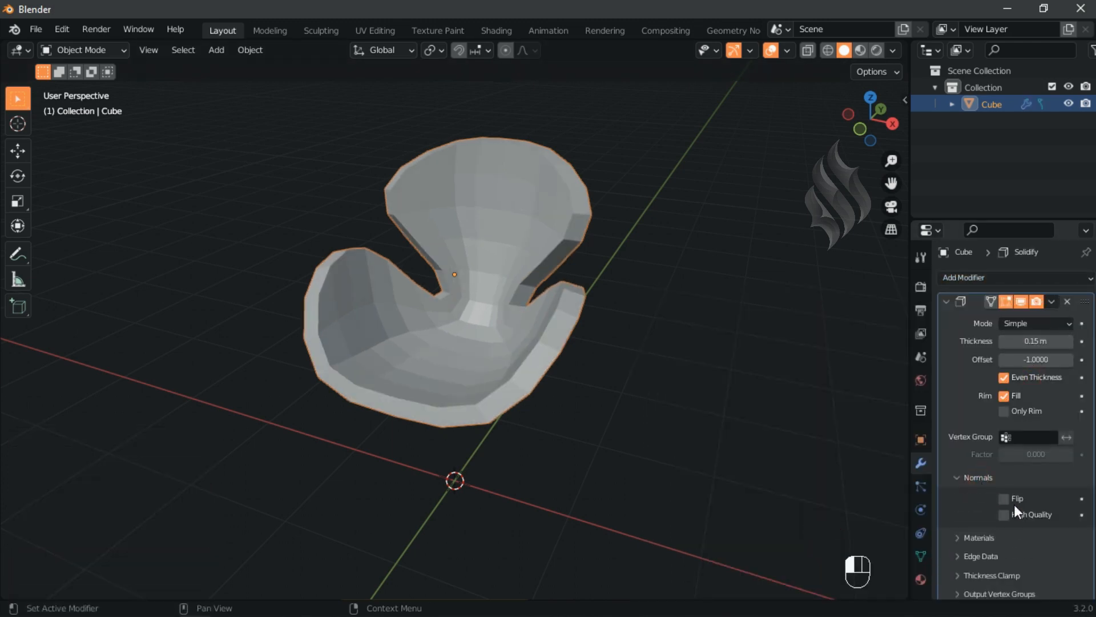
click(1011, 512)
click(1051, 302)
click(1041, 316)
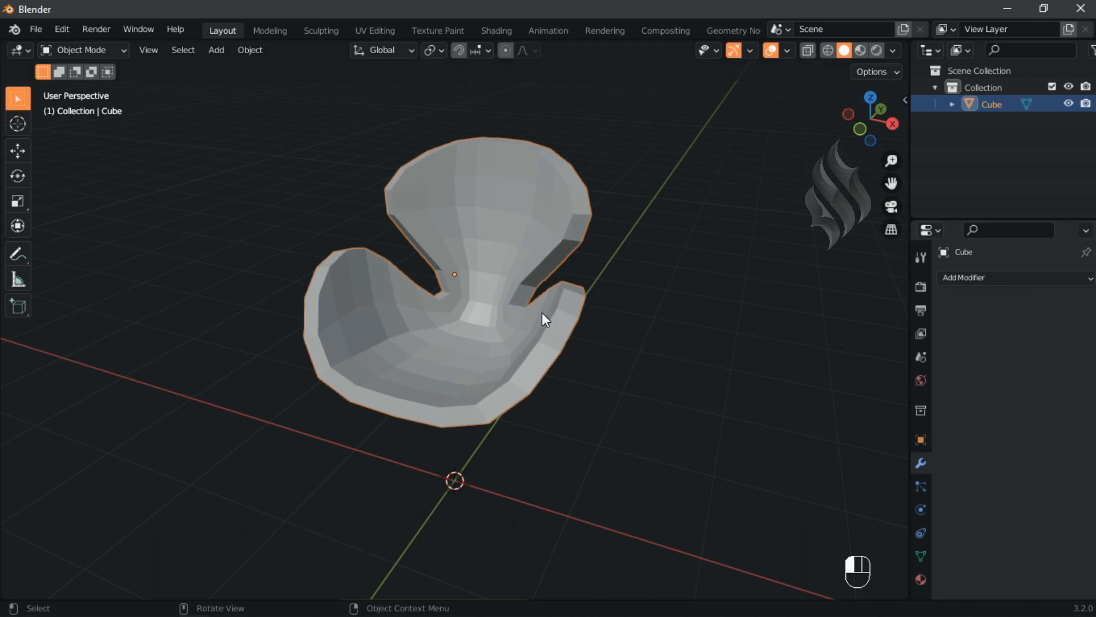
Step: In Edit Mode, select the whole outer rim edge loop of the shell and give it an edge crease of 1
key(Tab)
alt+click(572, 335)
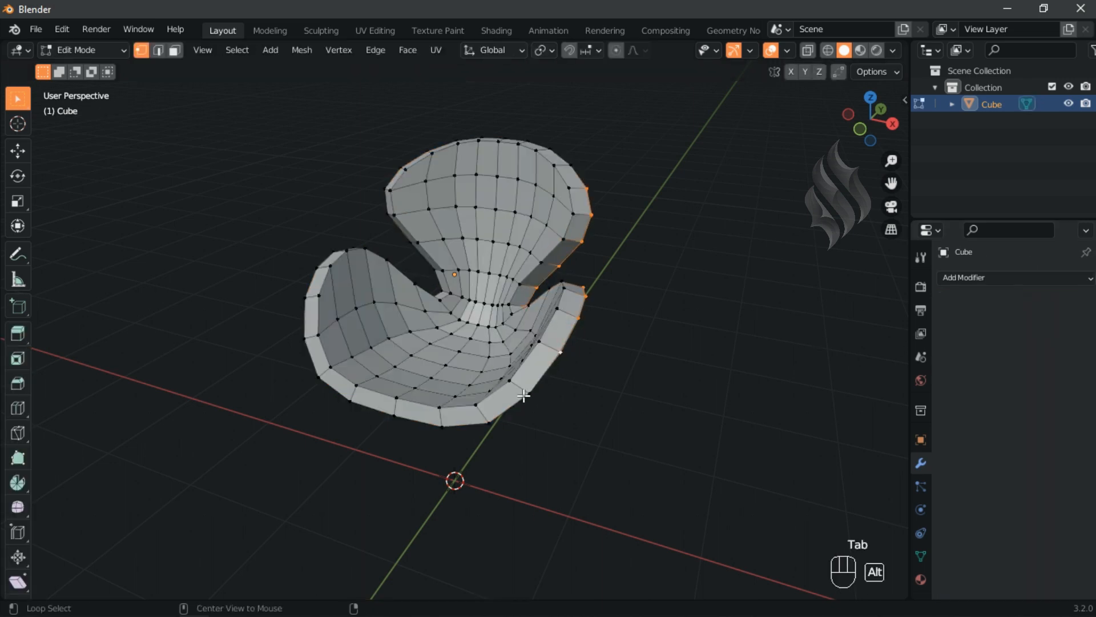
alt+shift+click(516, 401)
alt+shift+click(329, 252)
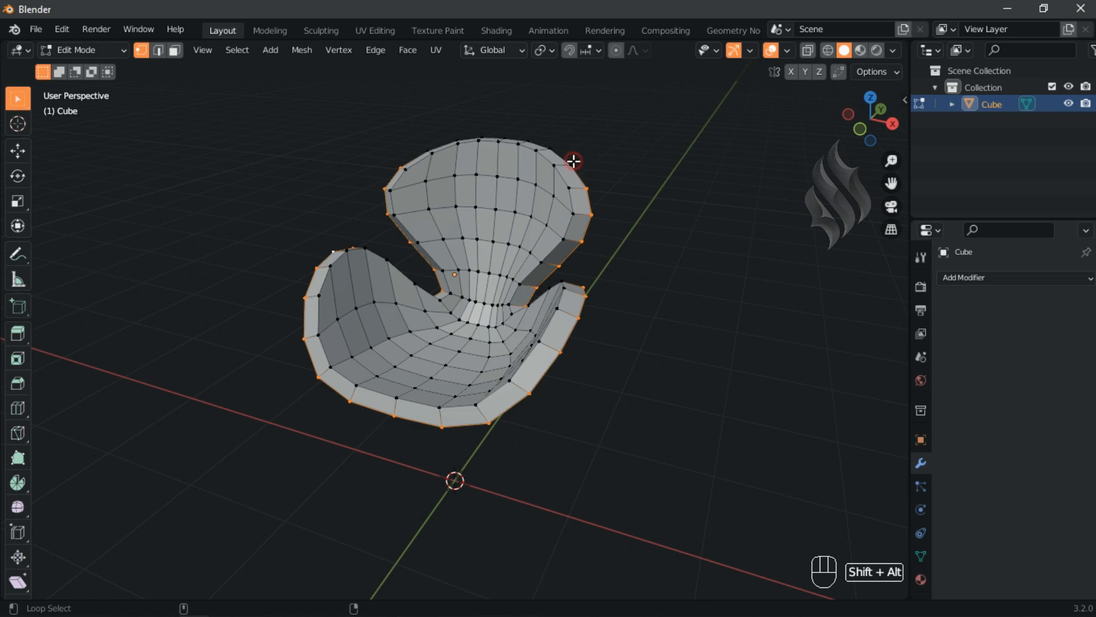
alt+shift+click(573, 161)
key(shift+e)
key(1)
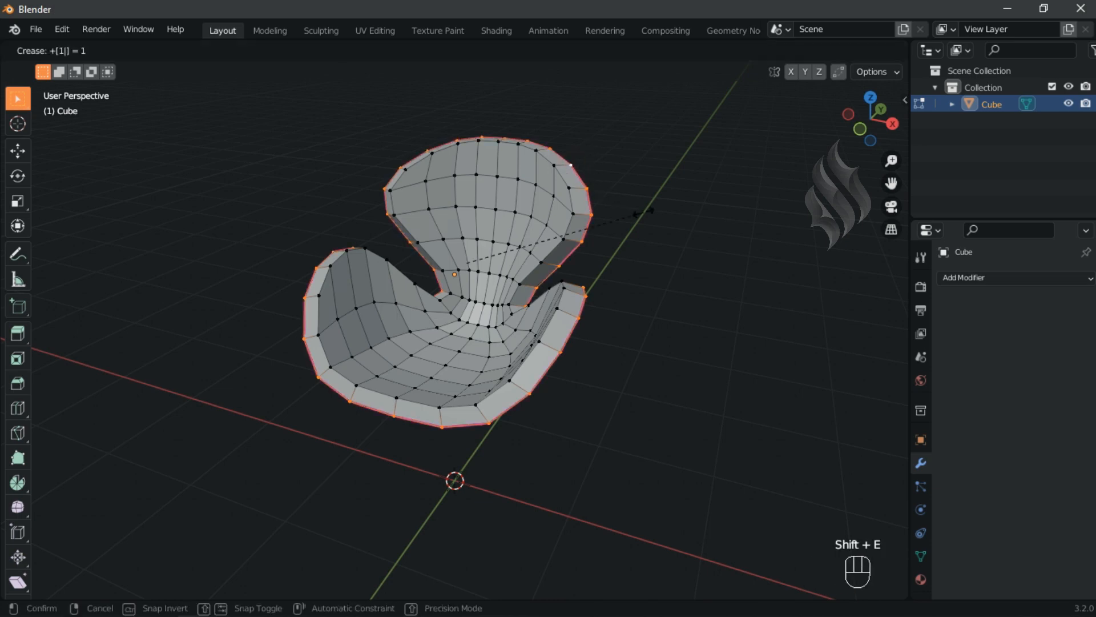
key(Return)
Step: Bevel the creased outer rim loop with a single segment about 0.037 m wide
ctrl+middle_drag(514, 383, 538, 362)
key(ctrl+b)
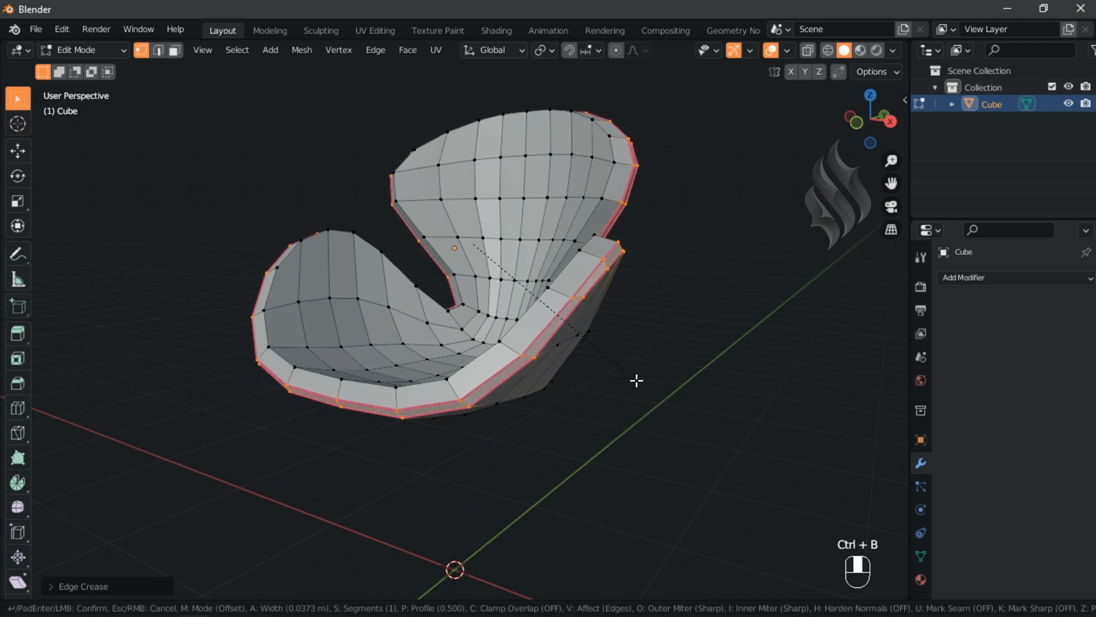
click(636, 380)
Step: Extrude the beveled rim faces 0.01 m along their normals
key(alt+e)
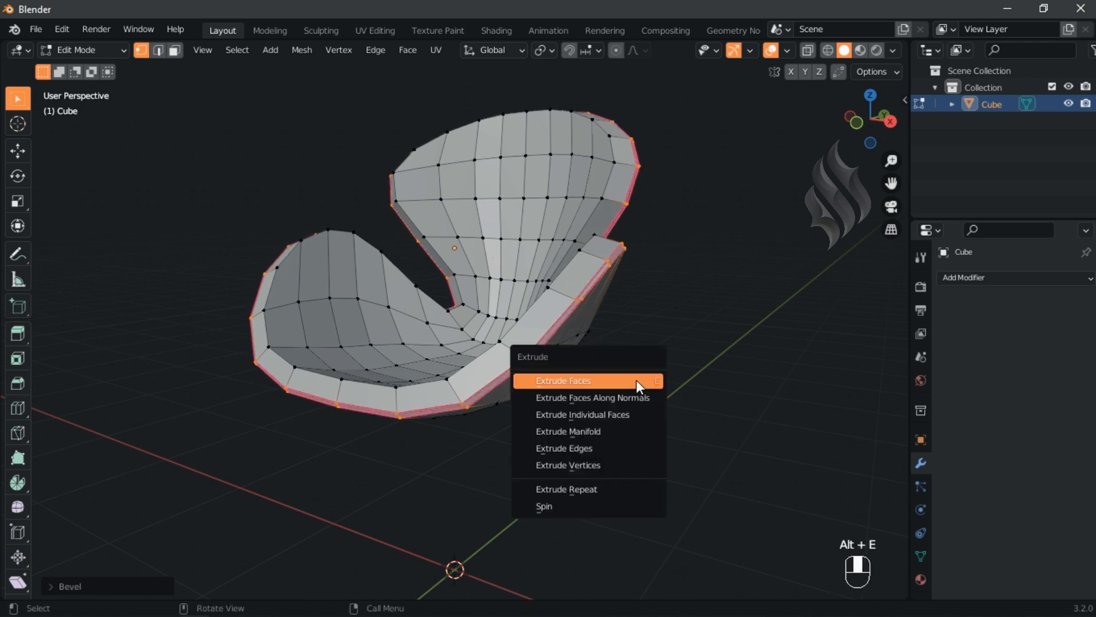
click(636, 397)
text(.01)
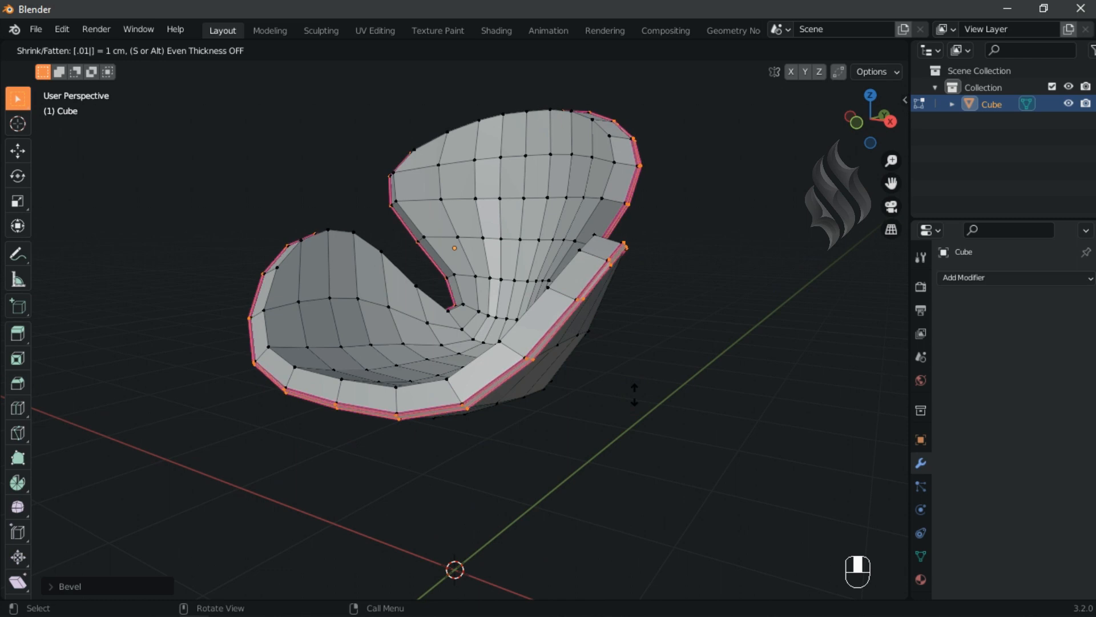
click(635, 394)
Step: Give the extruded rim strip an edge crease of 1 and return to Object Mode
key(shift+e)
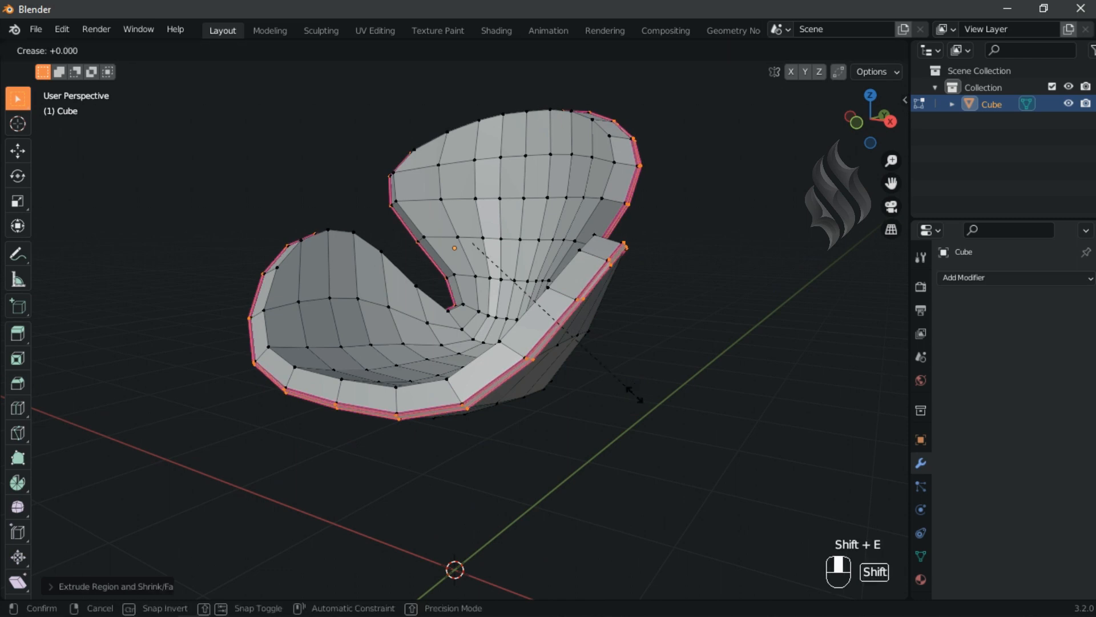
text(1)
click(635, 394)
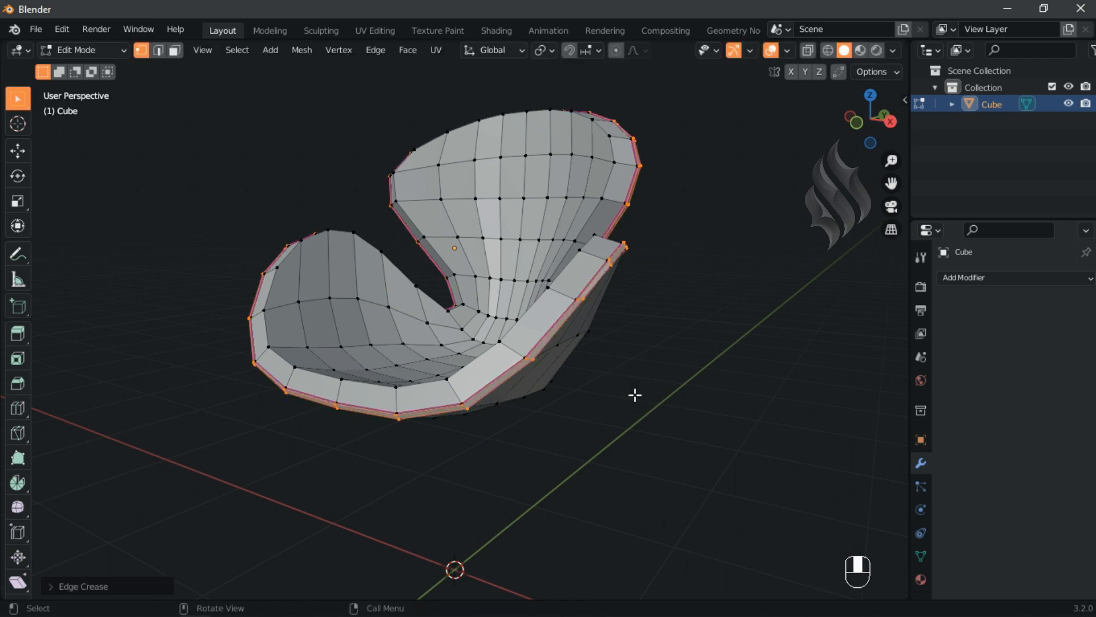
key(Tab)
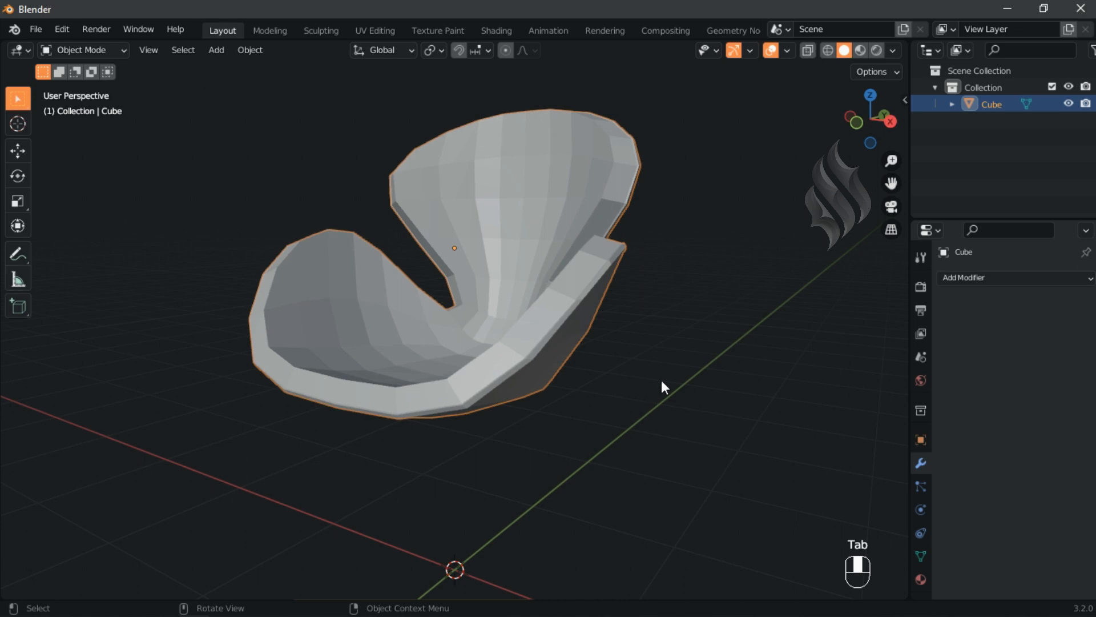
Step: Add a Multiresolution modifier to the chair shell and subdivide it three times to reach level 3
click(982, 278)
click(827, 458)
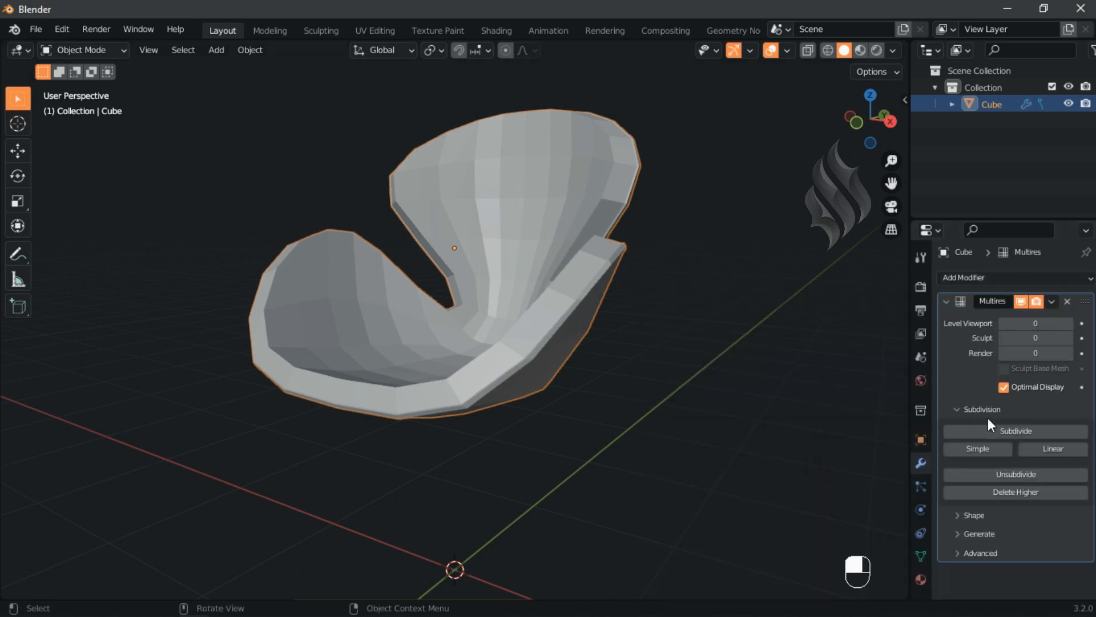
click(992, 430)
click(992, 430)
click(992, 431)
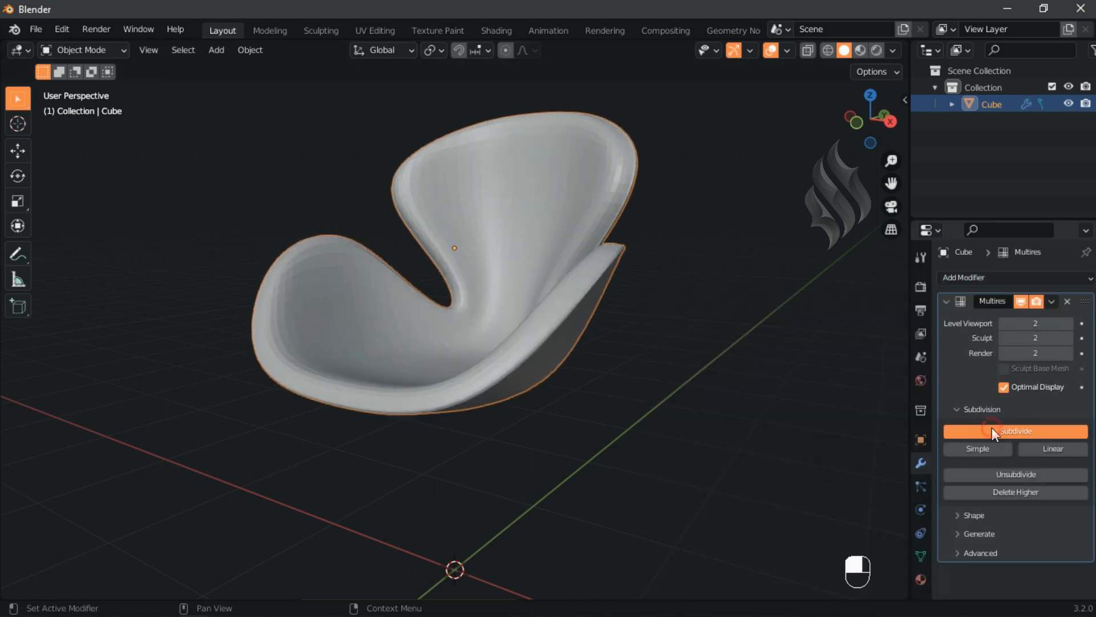
middle_drag(341, 345, 550, 359)
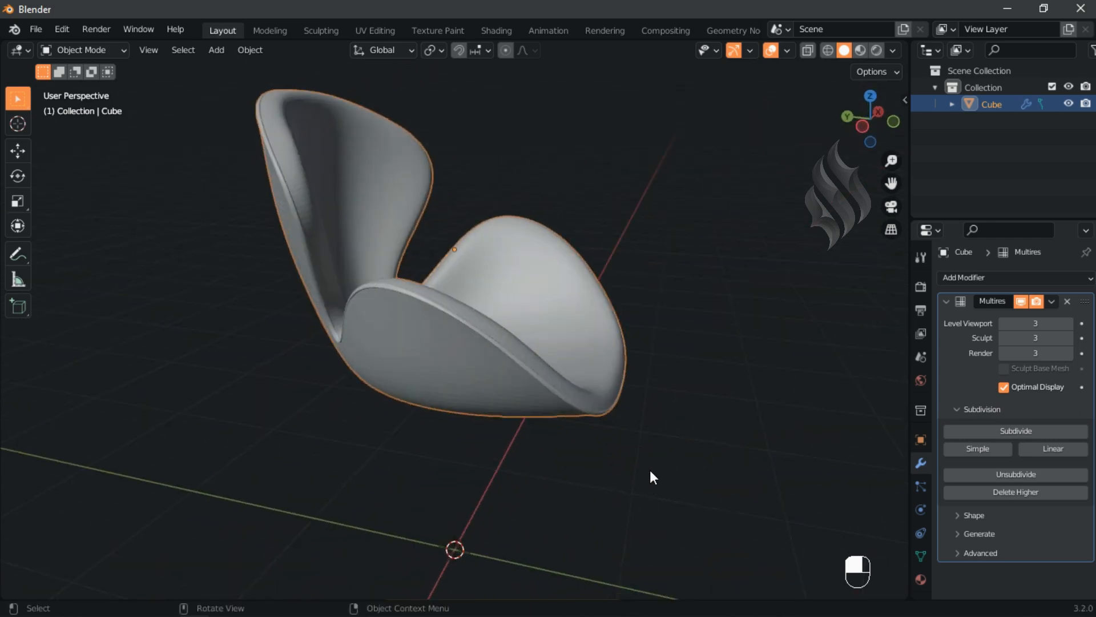
Step: In Edit Mode, select the block of inner faces from the upper backrest down to the seat as a filled shortest path
key(Tab)
middle_drag(617, 362, 439, 295)
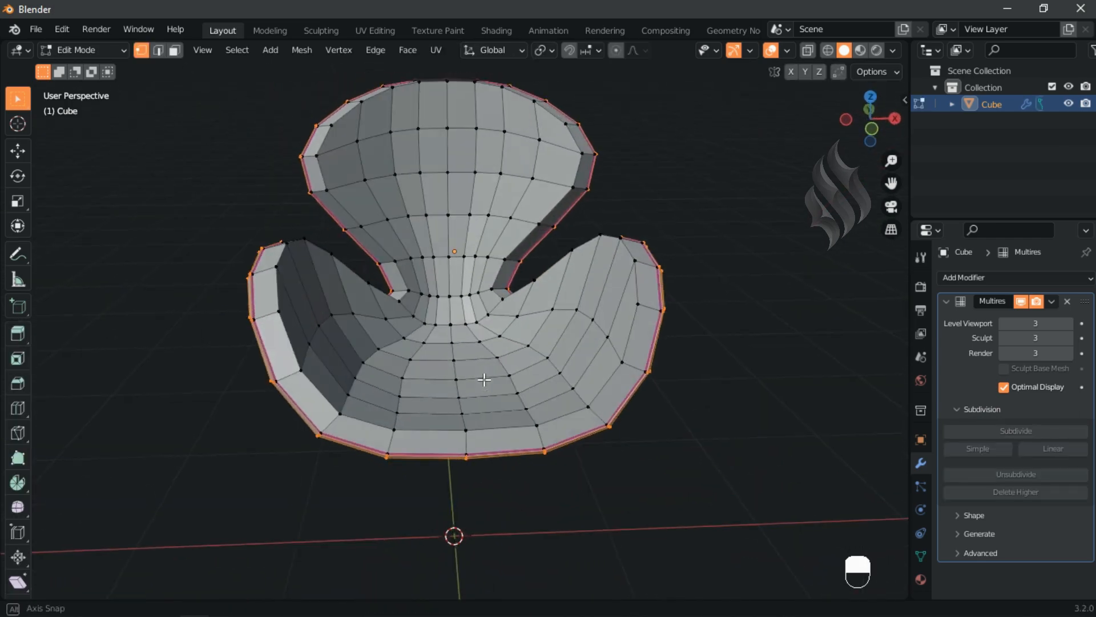
key(shift+c)
click(174, 49)
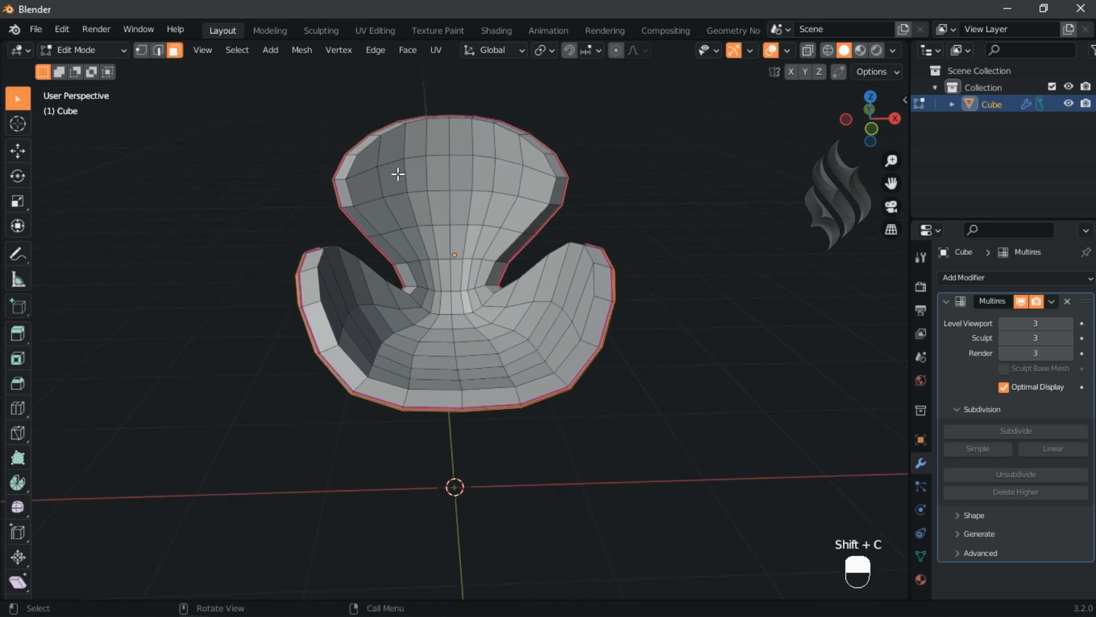
click(398, 175)
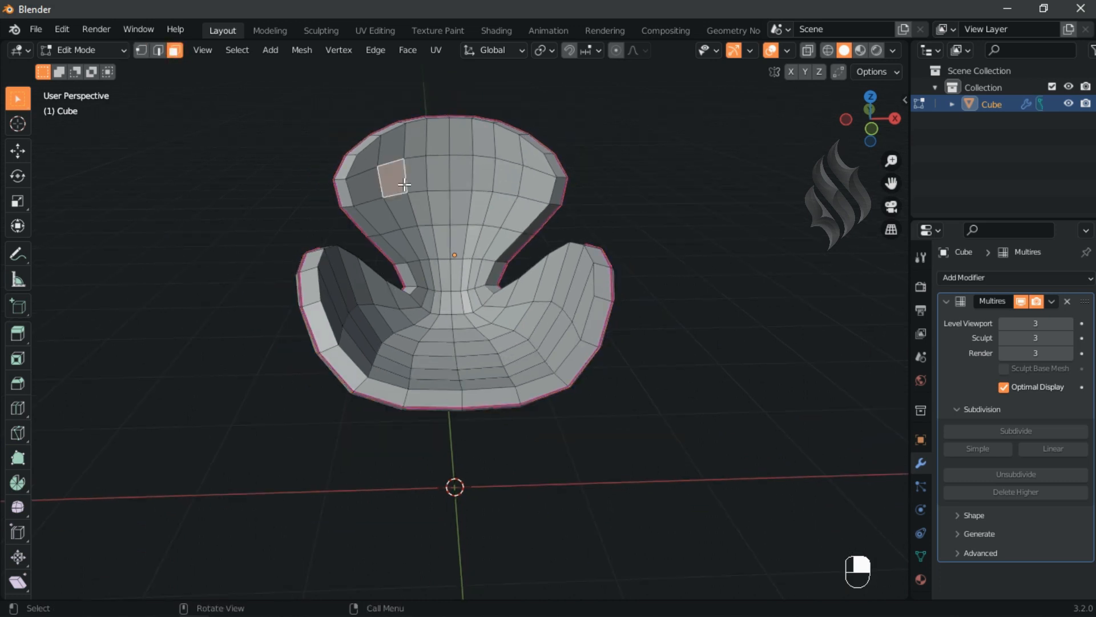
ctrl+shift+click(555, 331)
ctrl+middle_drag(471, 281, 399, 196)
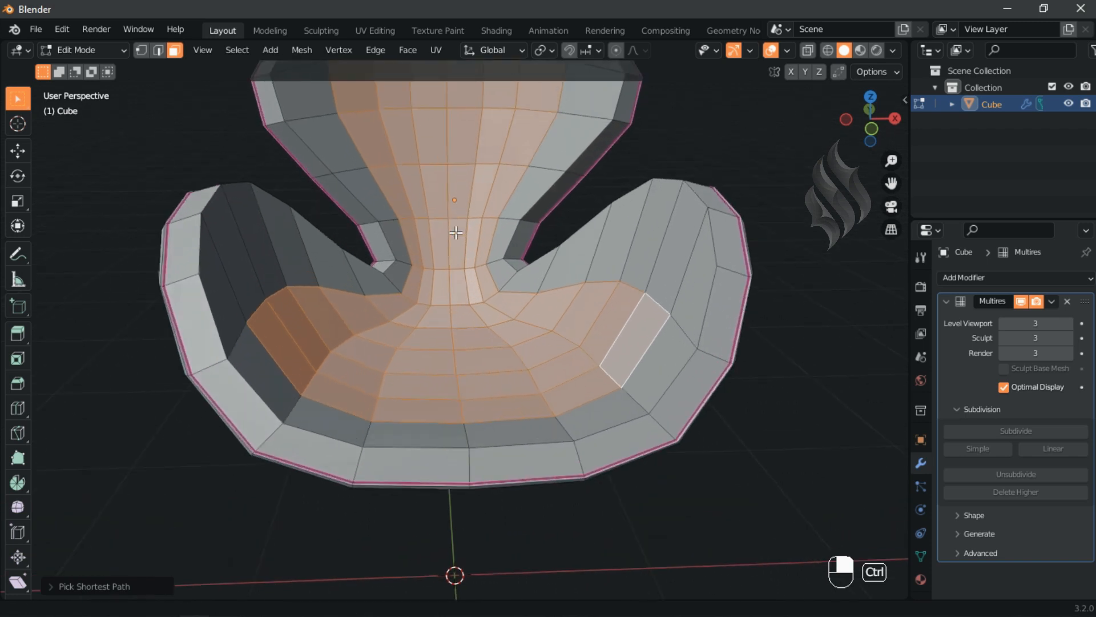
Step: Deselect the faces along both sides of the narrow neck between backrest and seat, keeping its central columns selected
shift+click(482, 191)
shift+click(497, 191)
shift+click(416, 236)
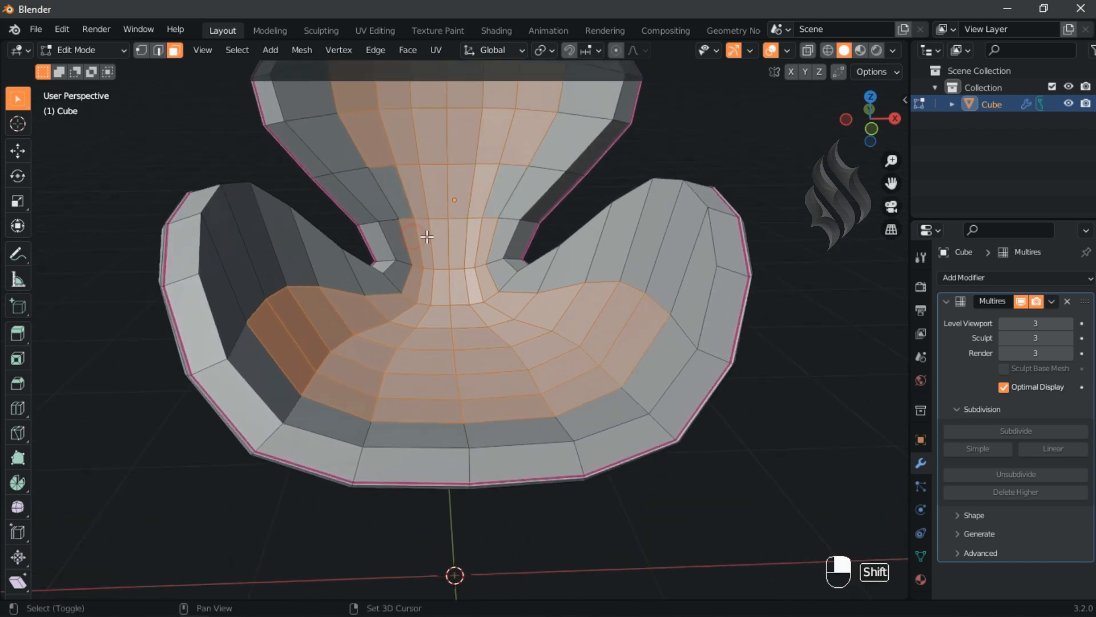
shift+click(427, 237)
shift+click(484, 235)
shift+click(471, 283)
shift+click(427, 288)
shift+click(415, 286)
shift+click(403, 306)
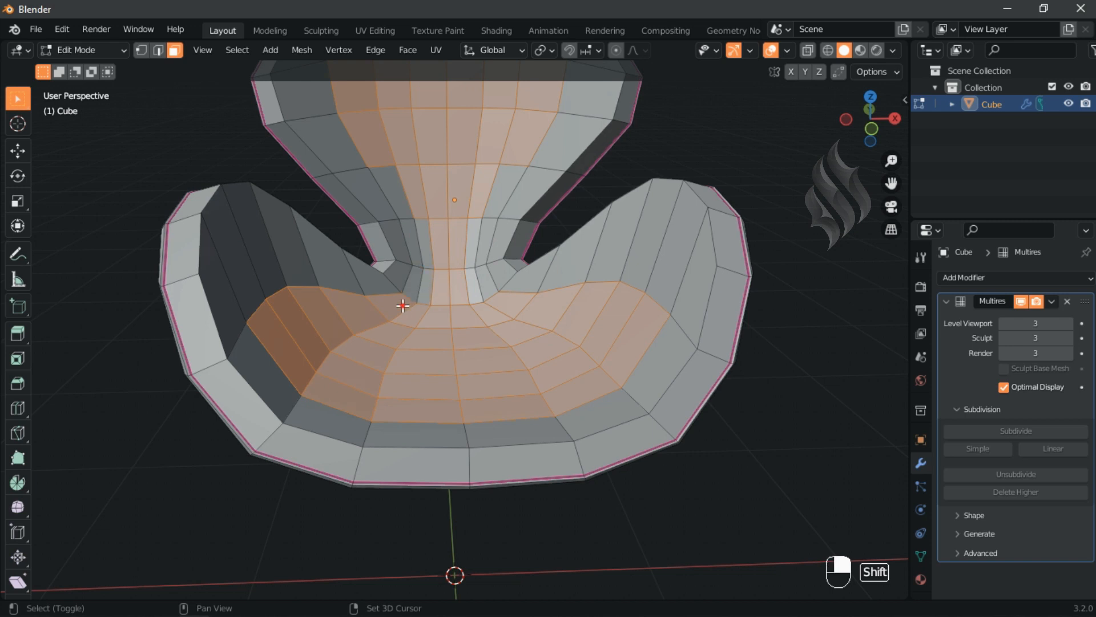
shift+click(416, 311)
shift+click(485, 311)
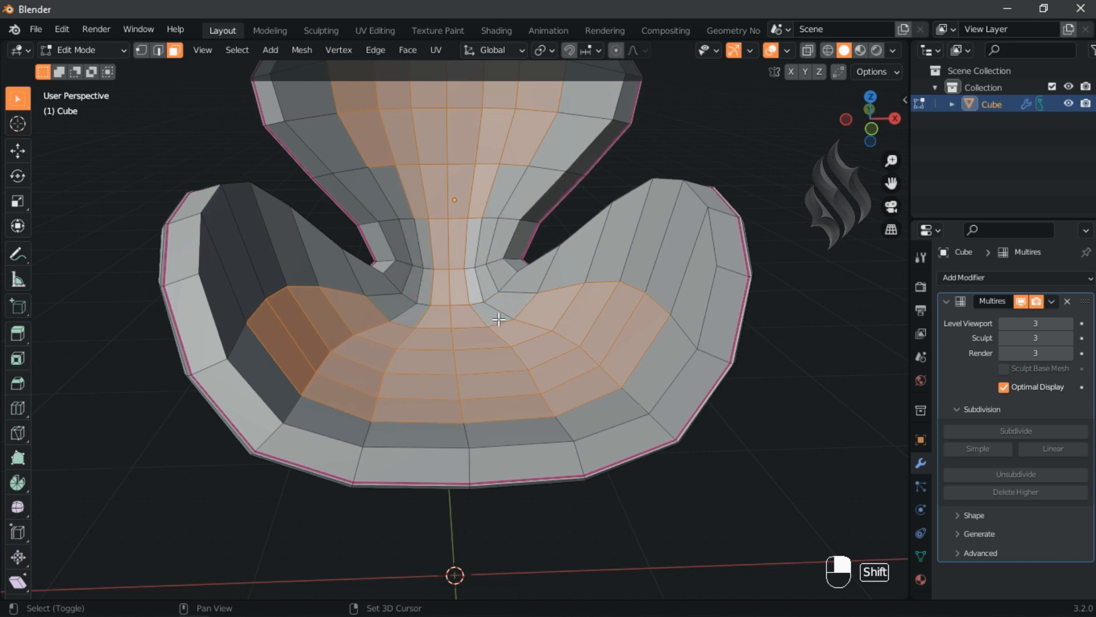
Step: Switch to vertex selection, thin the selection with Checker Deselect, and deselect the two vertices at the base of the neck
click(141, 51)
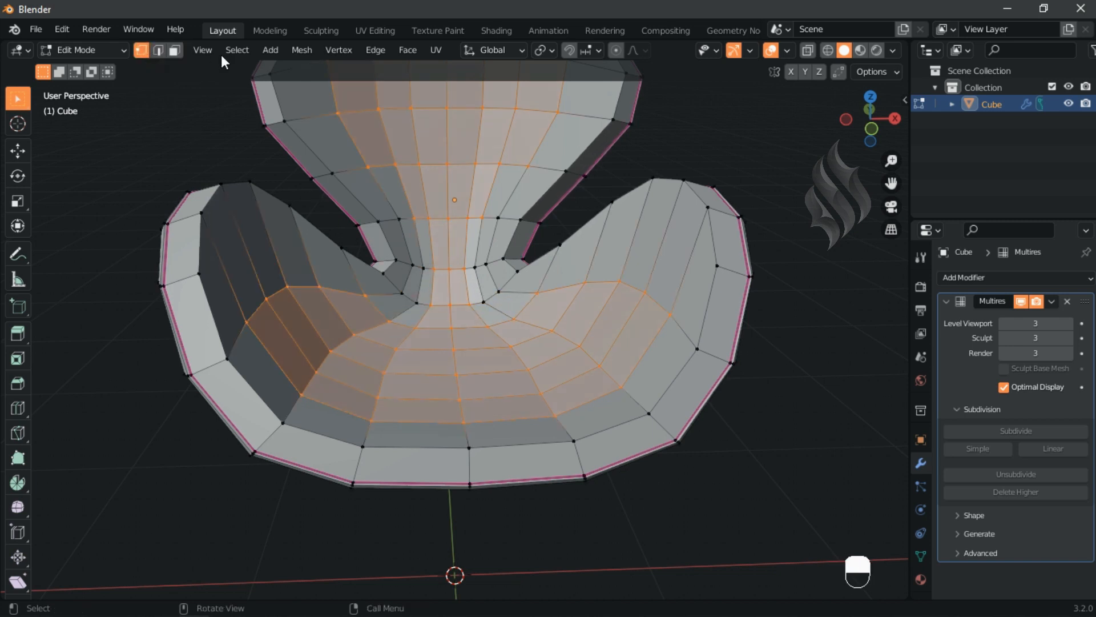
click(237, 50)
click(277, 203)
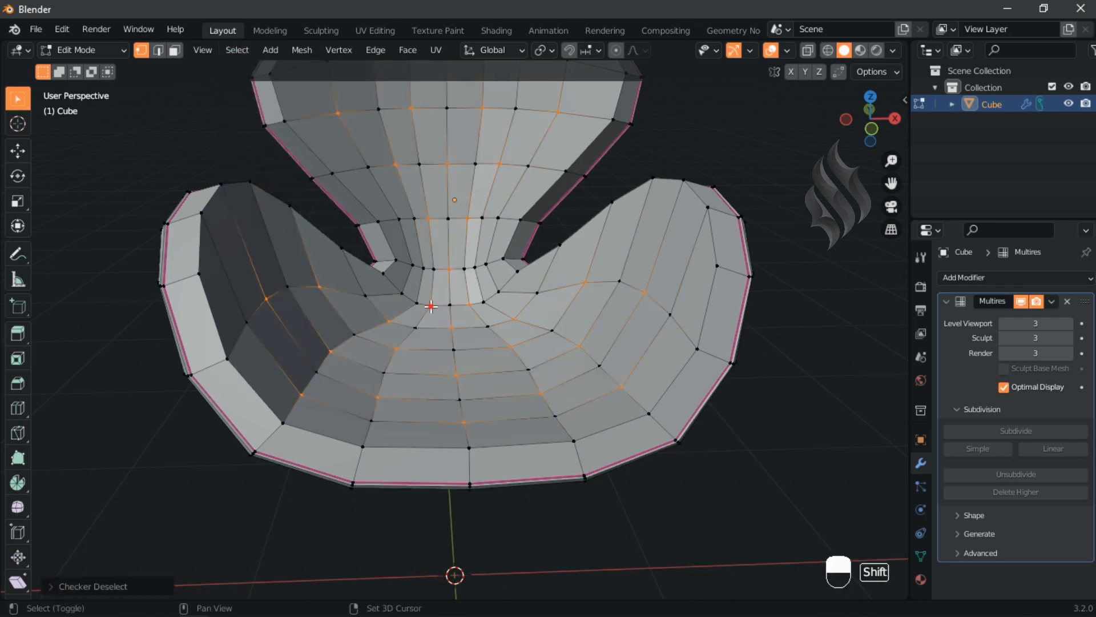
shift+click(470, 304)
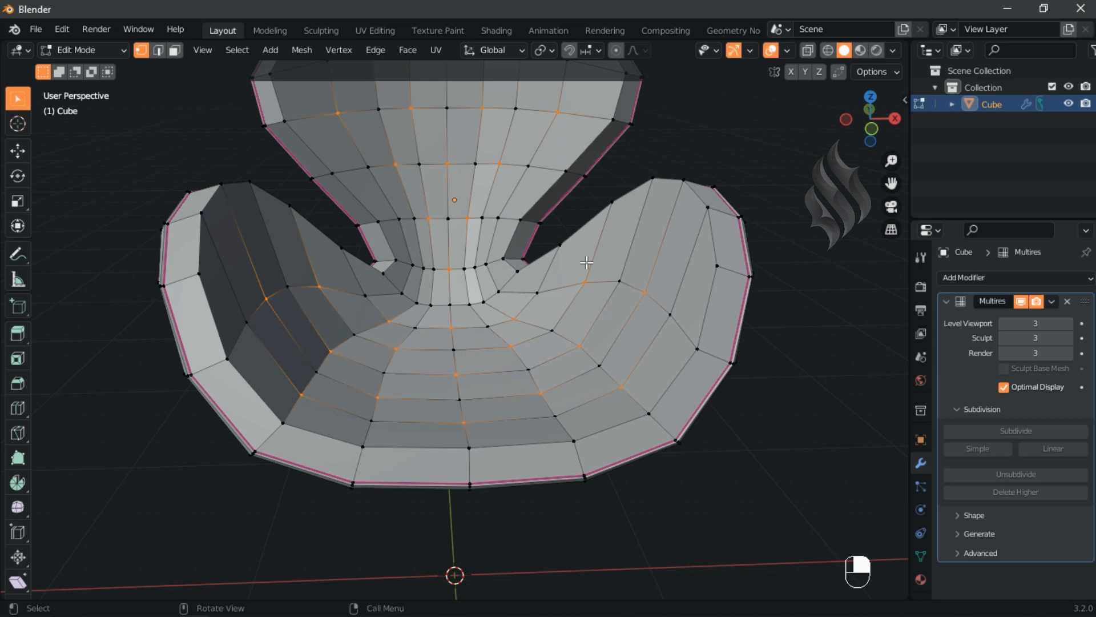
Step: Connect the selected vertices with diagonal edges to form a diamond tufting pattern on the inner shell
click(338, 49)
click(428, 158)
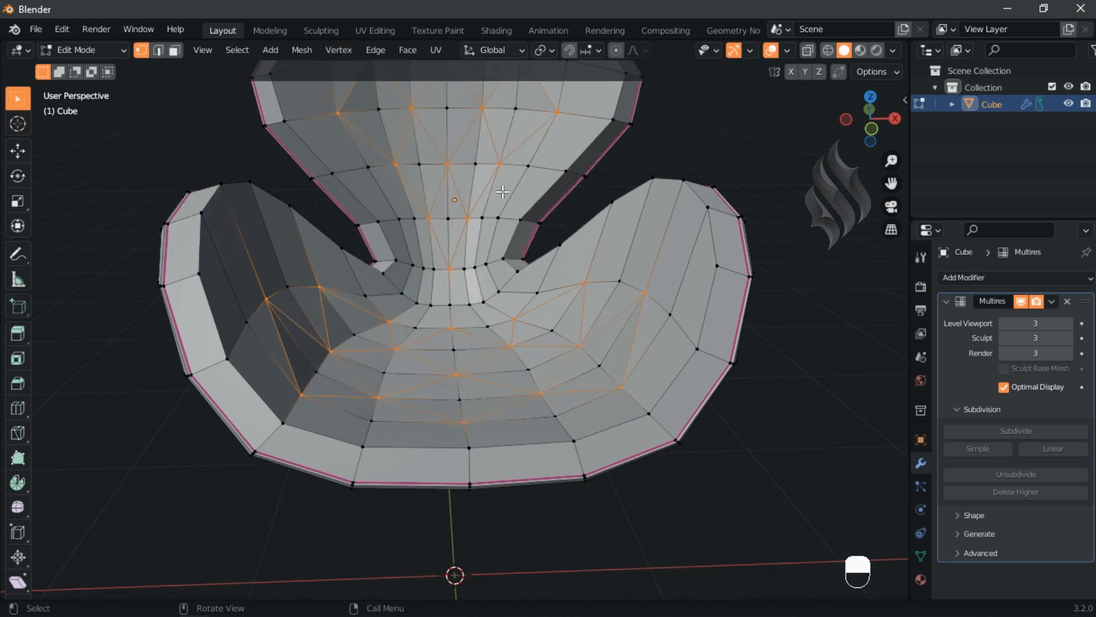
middle_drag(506, 361, 552, 361)
key(shift+c)
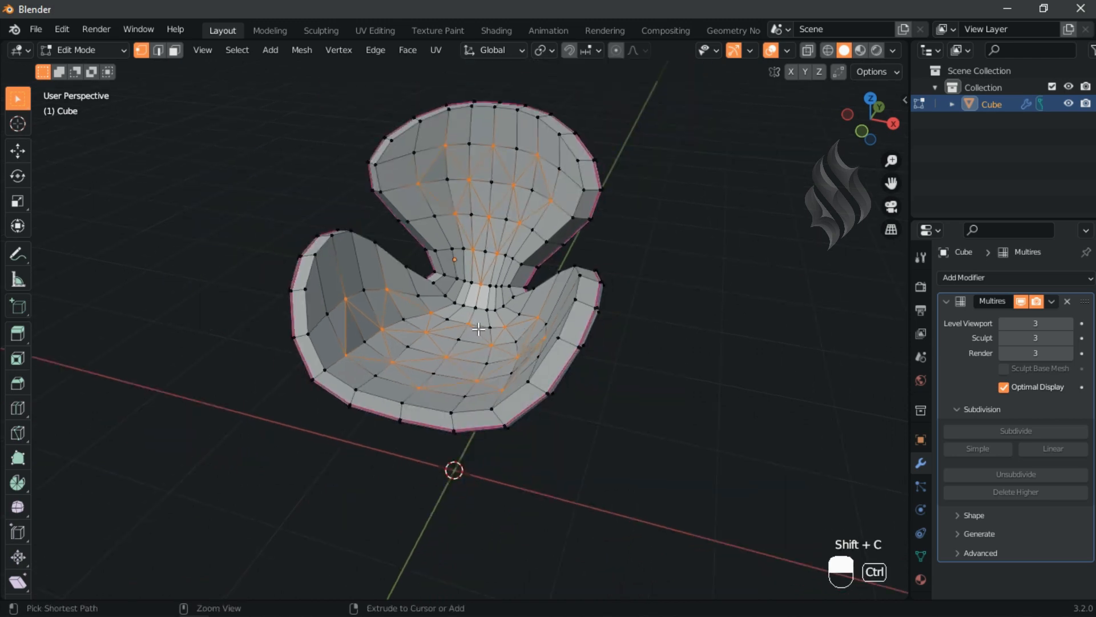
Step: Bevel the tufting vertices about 0.05 m wide with one extra segment and round the resulting faces with the Circle tool
key(ctrl+b)
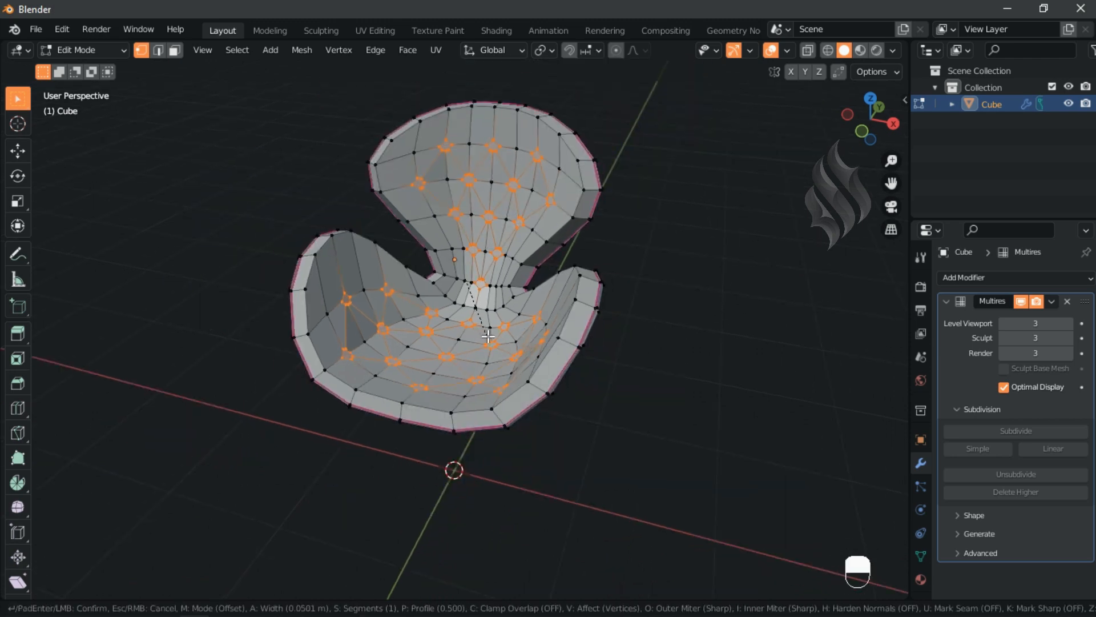
scroll(488, 337, up, 1)
click(488, 337)
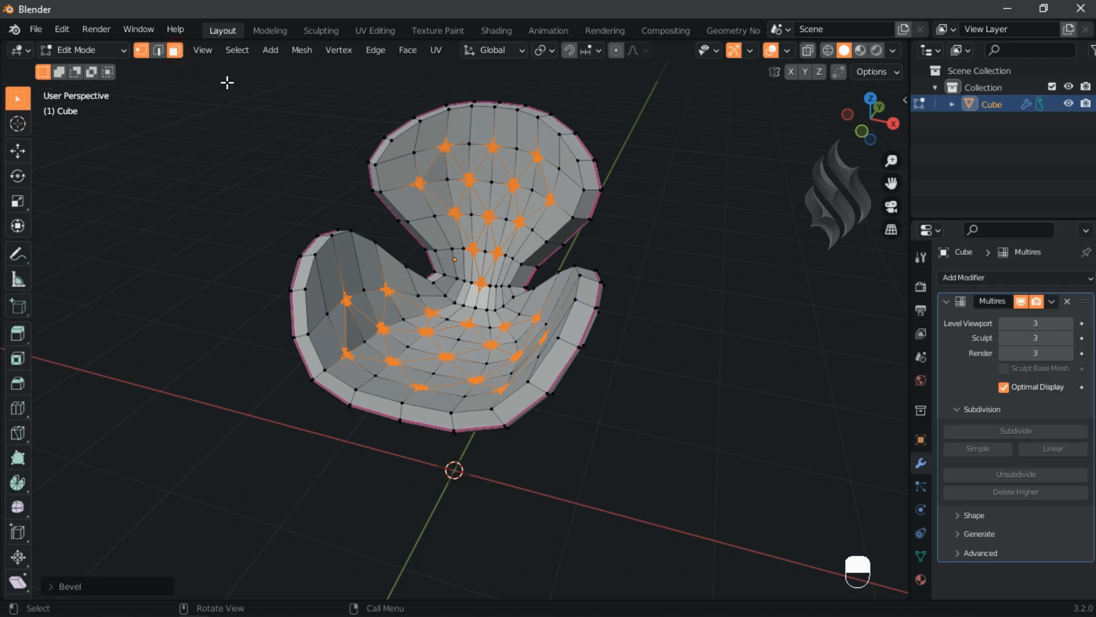
right_click(495, 209)
mouse_move(494, 209)
click(559, 215)
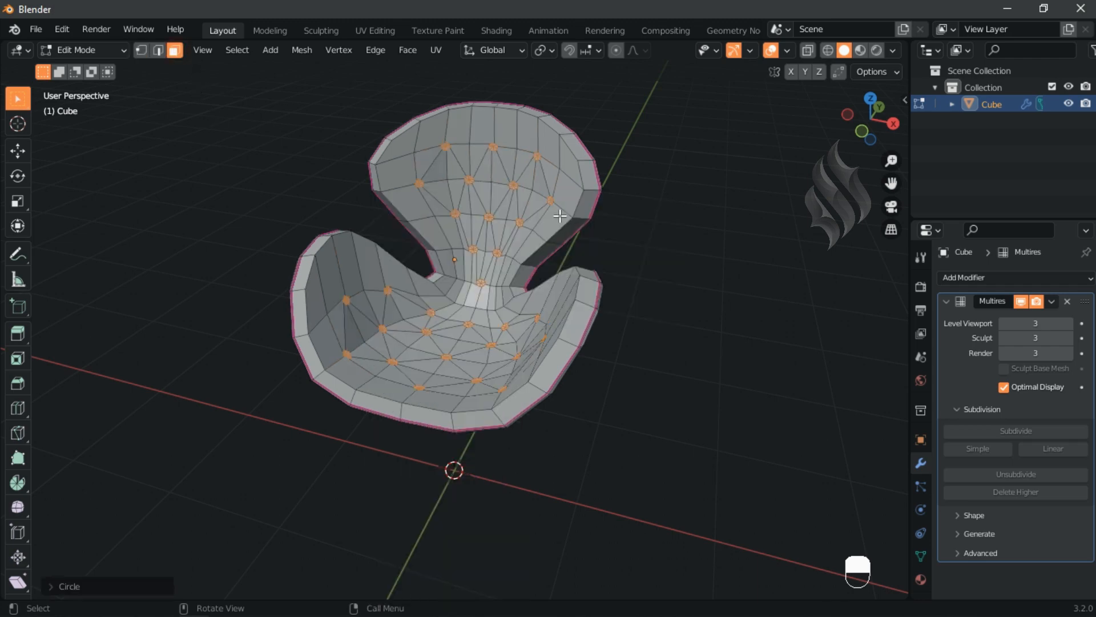
Step: Inset the circular tufting faces with a thickness of about 0.014 m
key(shift+c)
scroll(506, 245, up, 4)
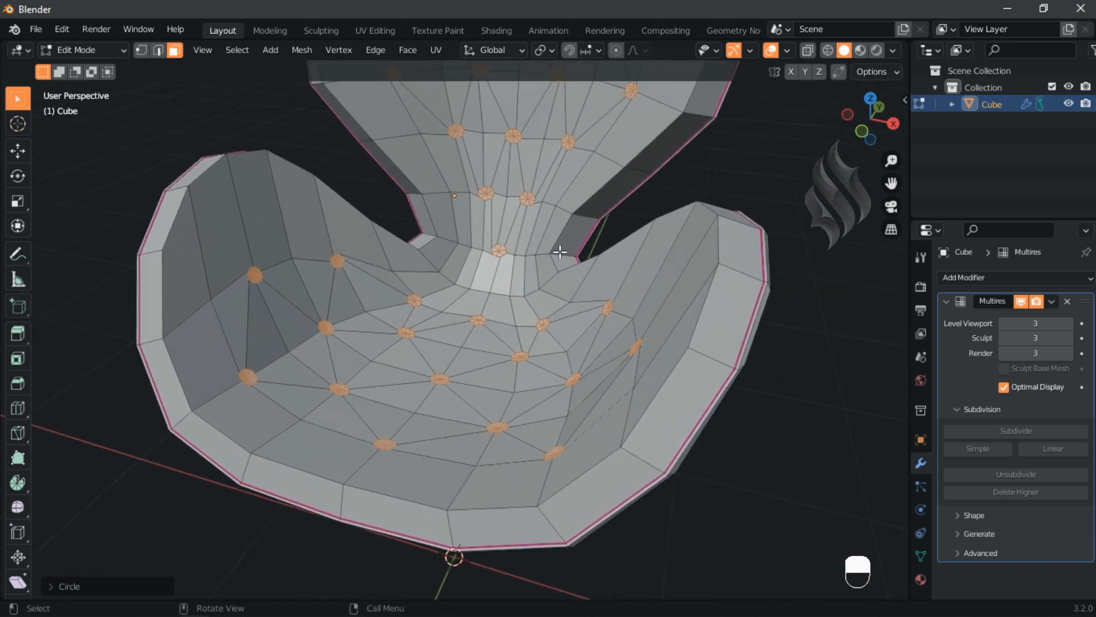
key(i)
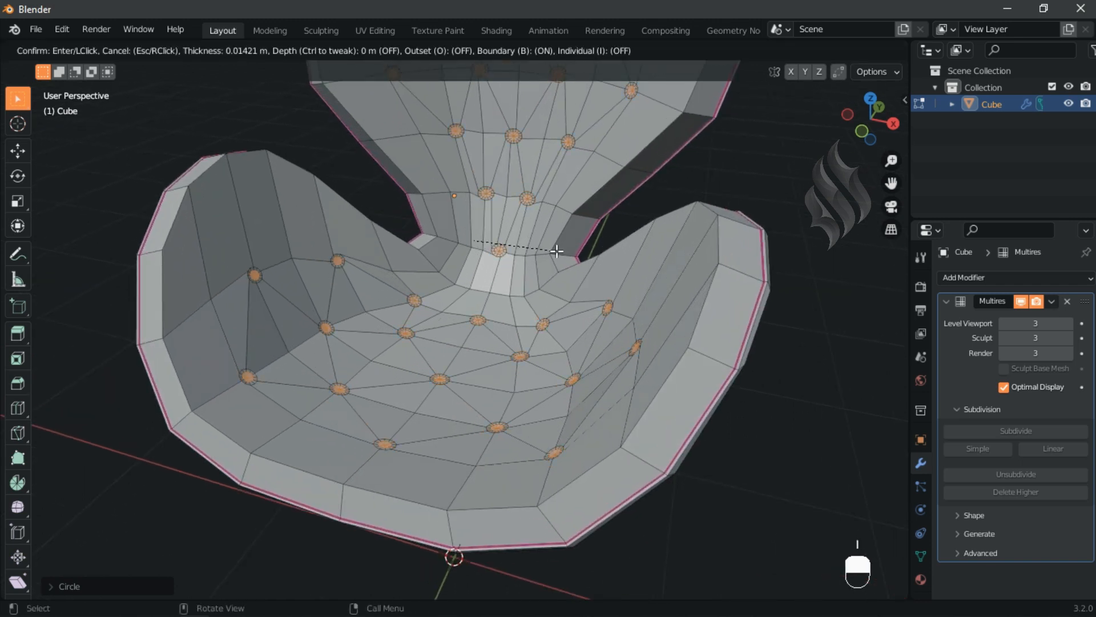
click(556, 251)
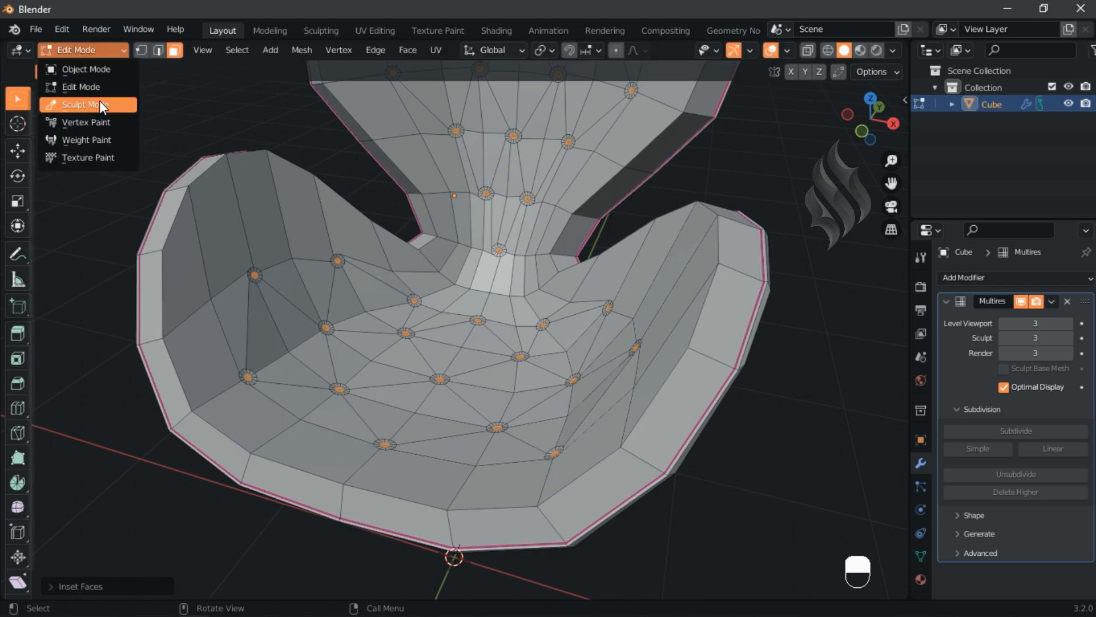
Step: In Sculpt Mode, create a face set from the selected inner tufting dots
click(101, 105)
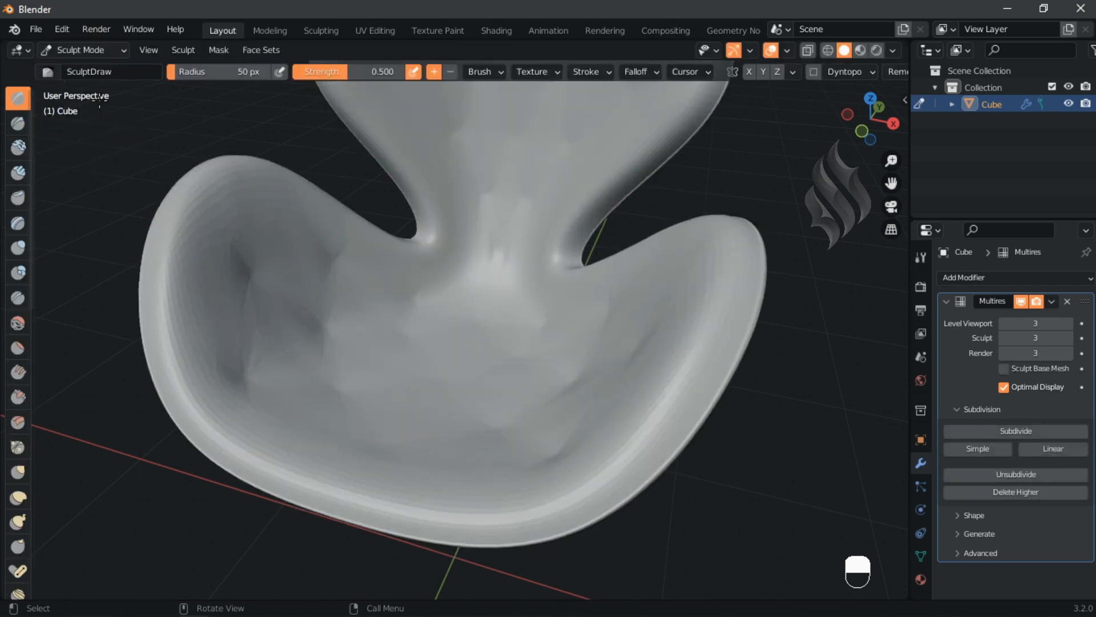
click(251, 50)
click(280, 100)
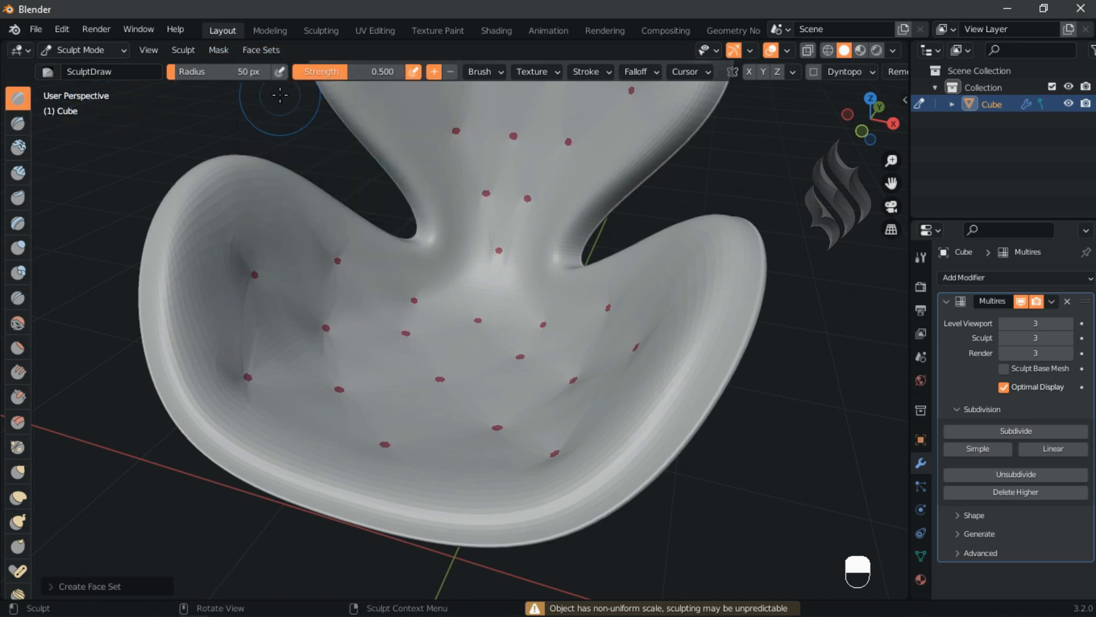
Step: Return to Edit Mode and select all outer back faces plus the rim trim, growing the selection three times and shrinking it once
key(Tab)
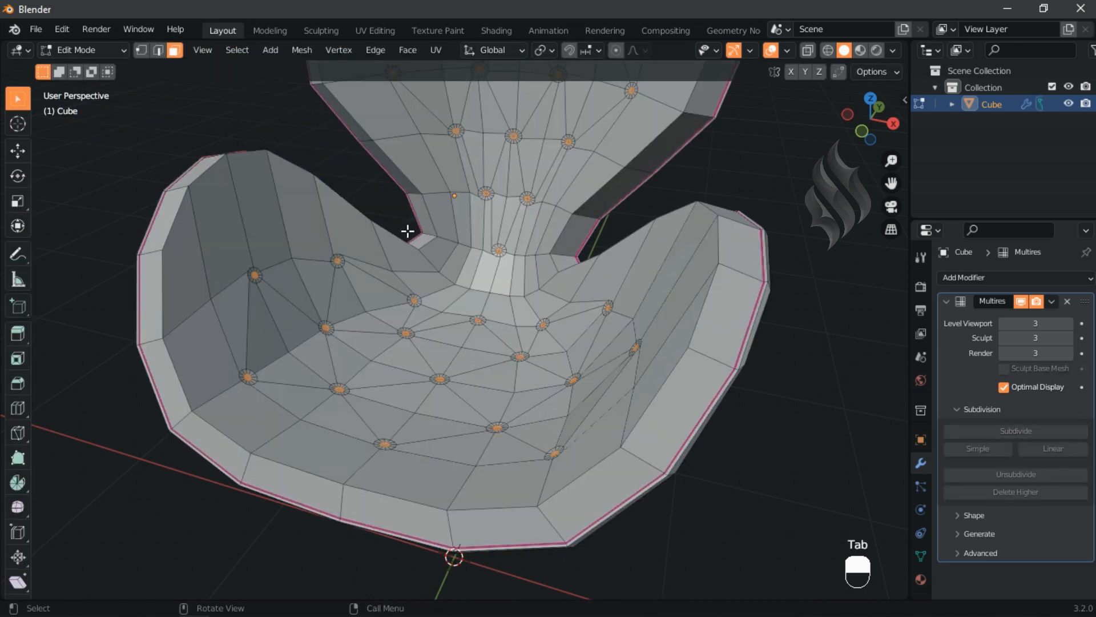
mouse_move(429, 296)
middle_down()
mouse_move(457, 447)
mouse_move(612, 443)
mouse_move(571, 359)
mouse_move(437, 283)
middle_up()
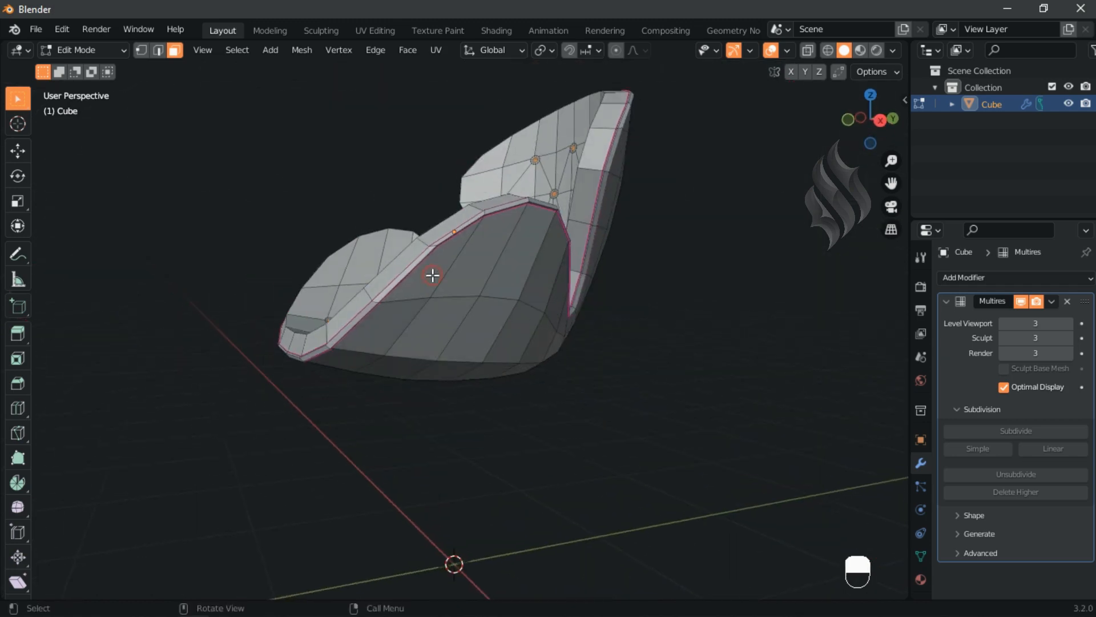
middle_drag(594, 274, 548, 244)
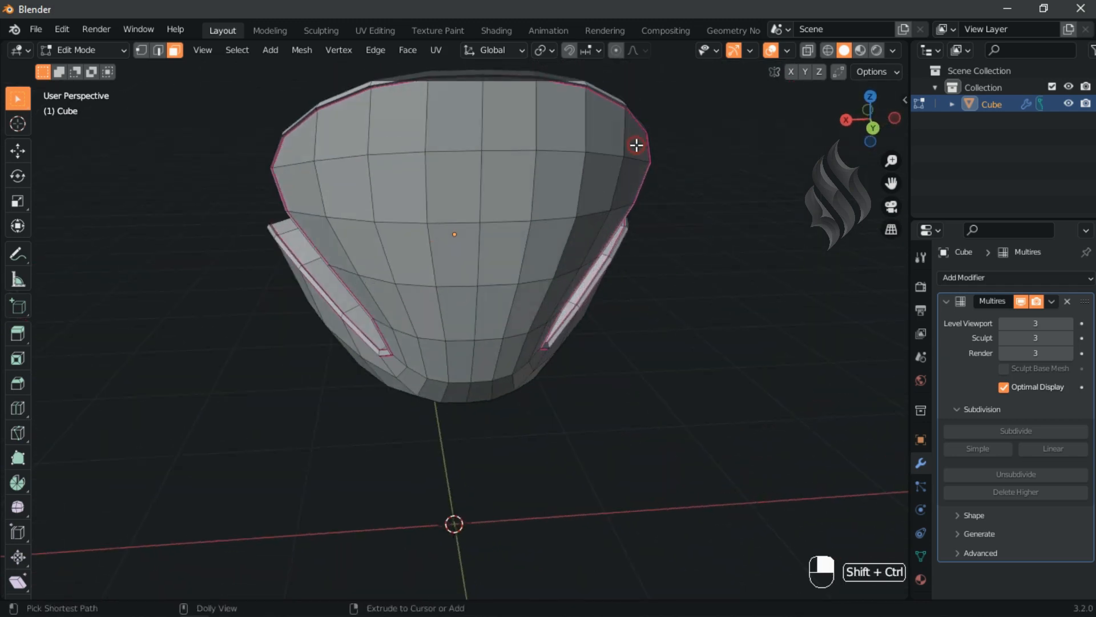
ctrl+shift+click(636, 145)
middle_drag(423, 233, 672, 263)
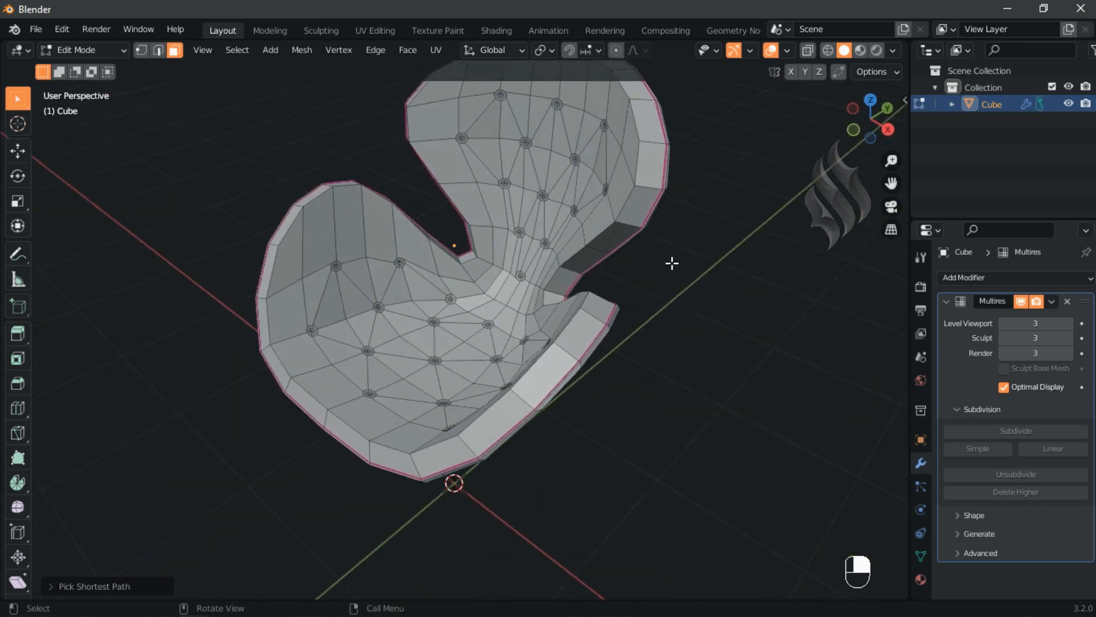
key(ctrl+KP_Add)
key(ctrl+KP_Add)
key(ctrl+KP_Add)
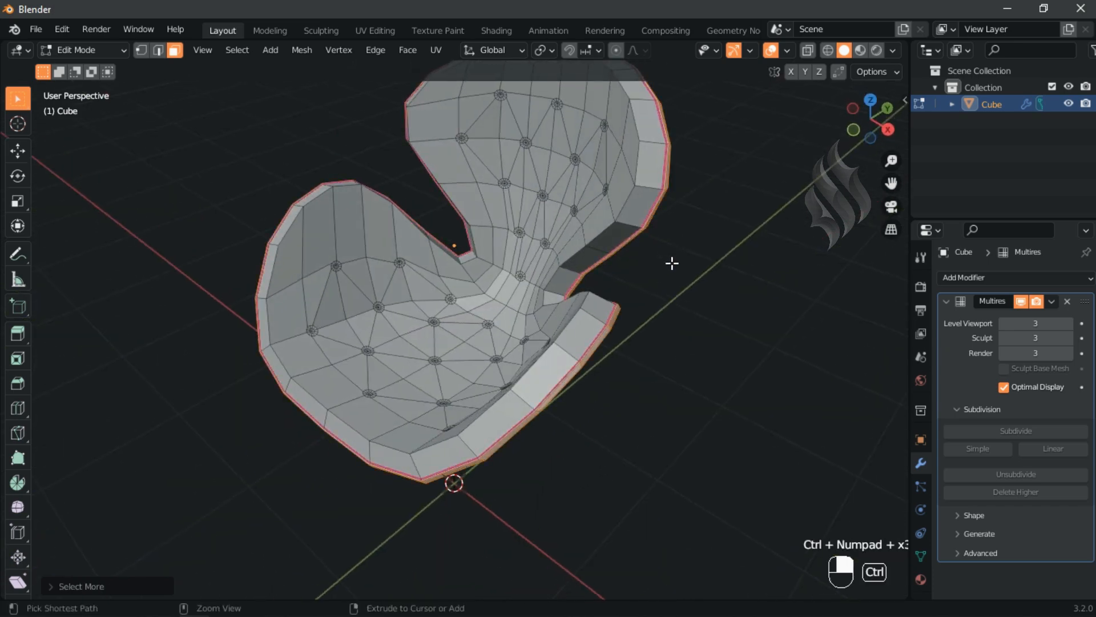
key(ctrl+KP_Subtract)
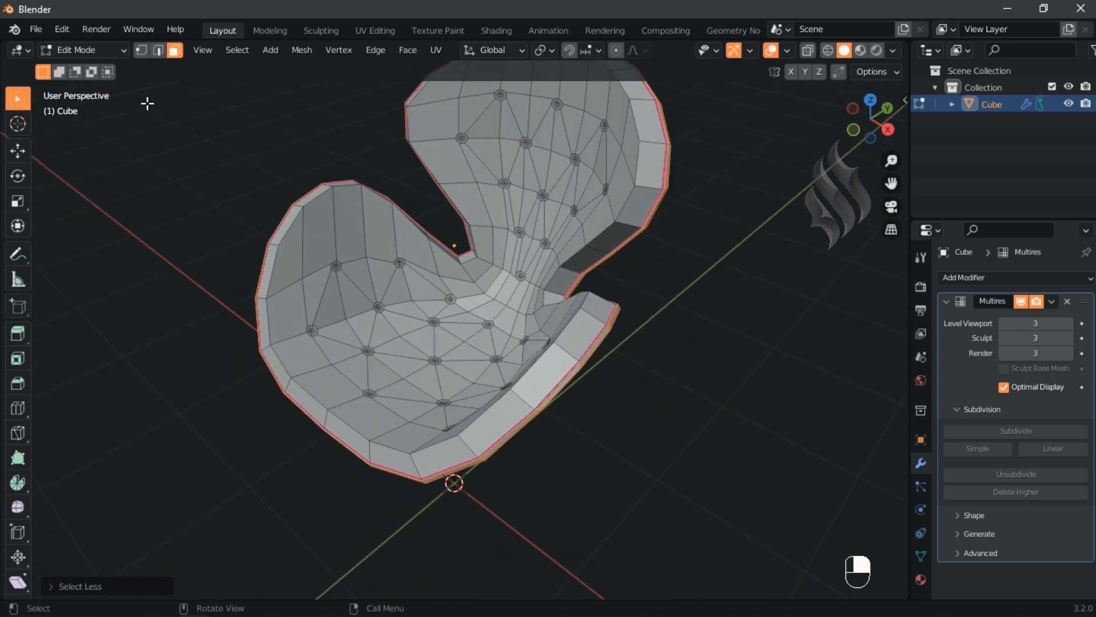
Step: Switch to Sculpt Mode and make a face set from the selected outer back and rim faces
click(101, 51)
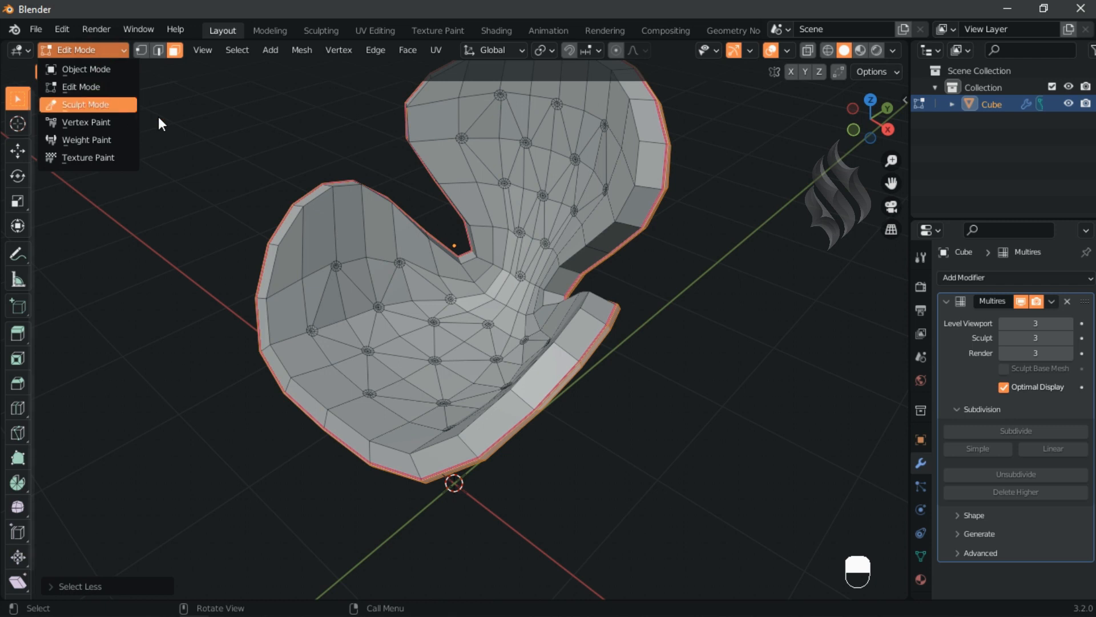
key(Return)
click(244, 51)
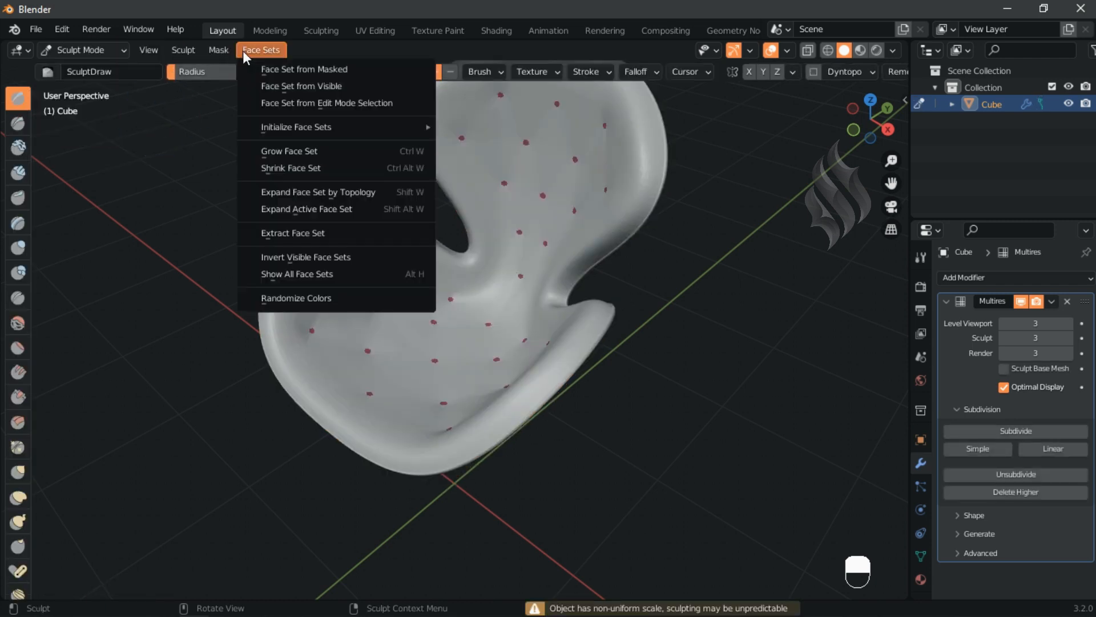
click(285, 103)
Step: Isolate the outer back face set, mask it completely, and reveal the whole shell again
middle_drag(514, 417, 483, 316)
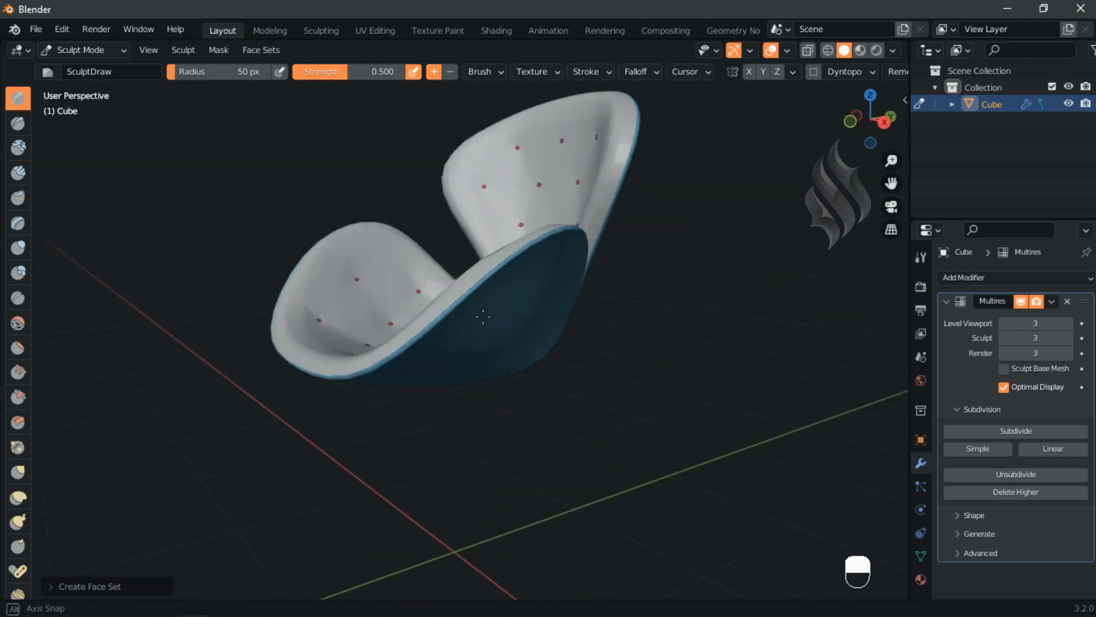
key(h)
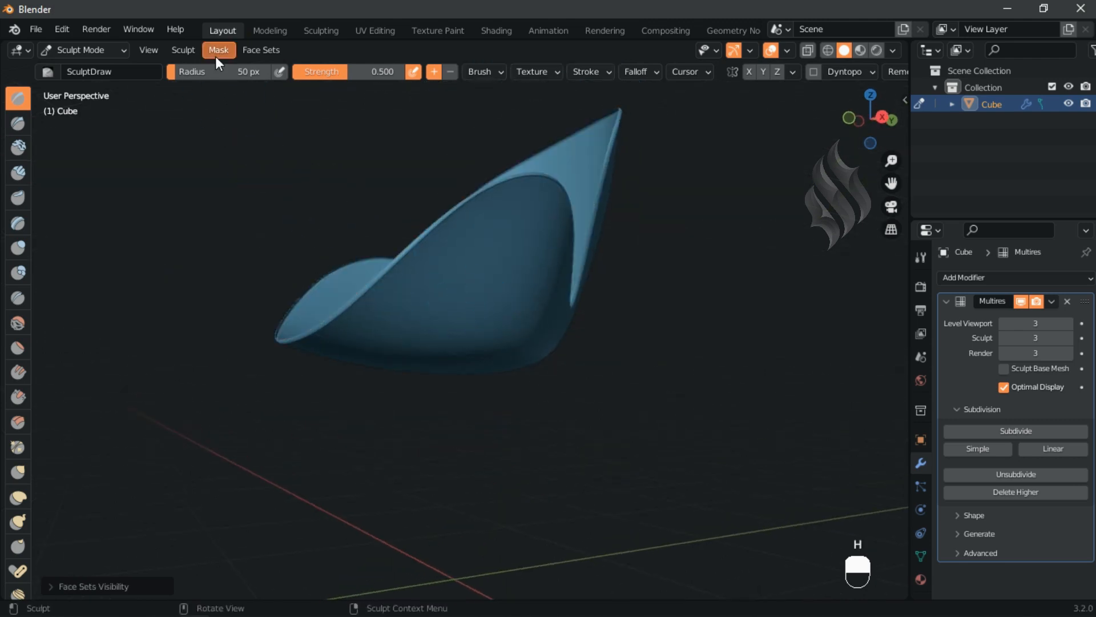
click(218, 50)
click(229, 70)
key(alt+h)
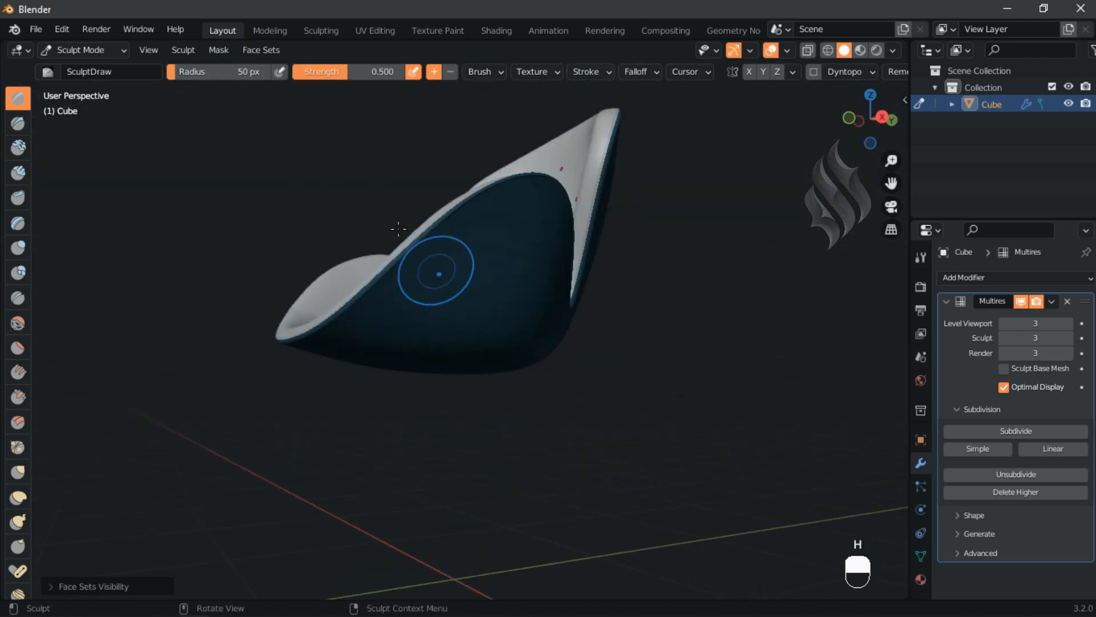
middle_drag(399, 229, 473, 314)
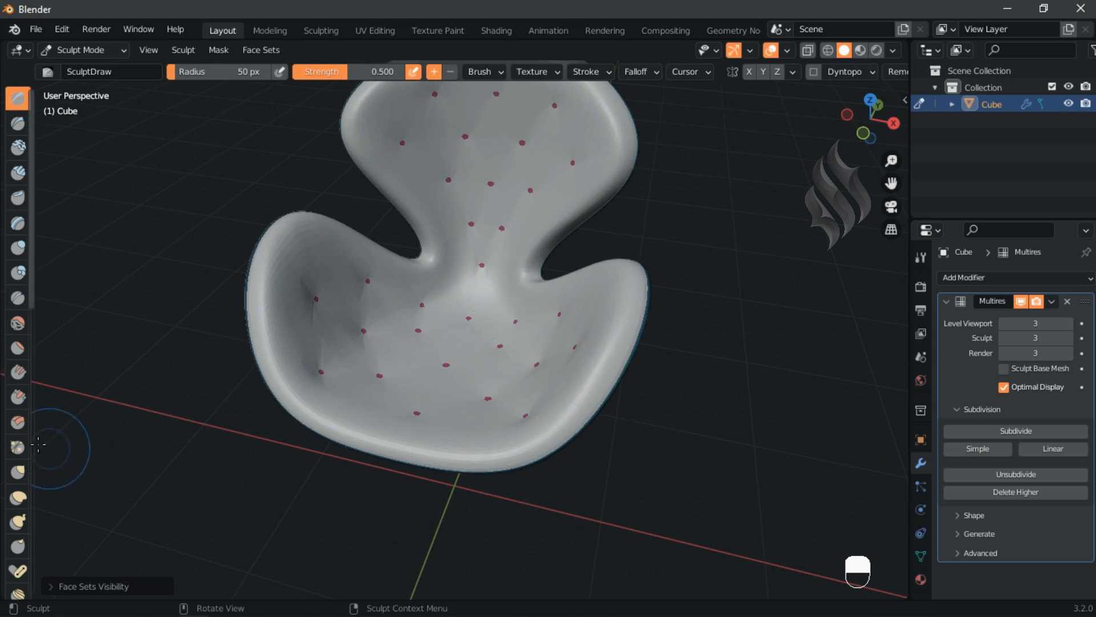
Step: Activate the Cloth Filter with the Inflate filter type and Use Face Sets enabled
drag(33, 439, 54, 433)
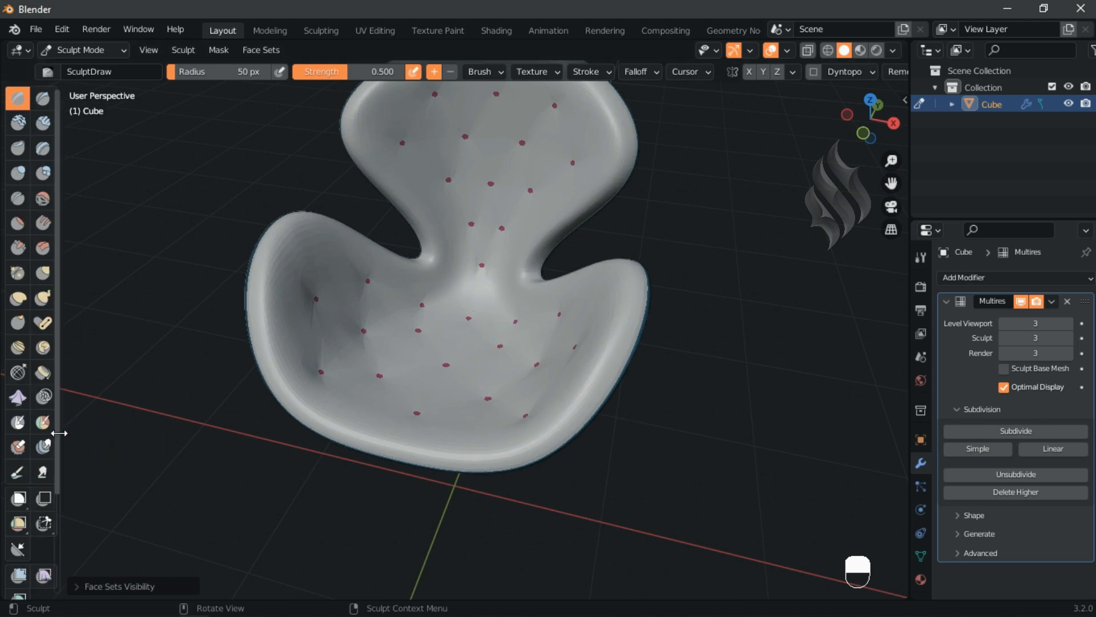
click(43, 573)
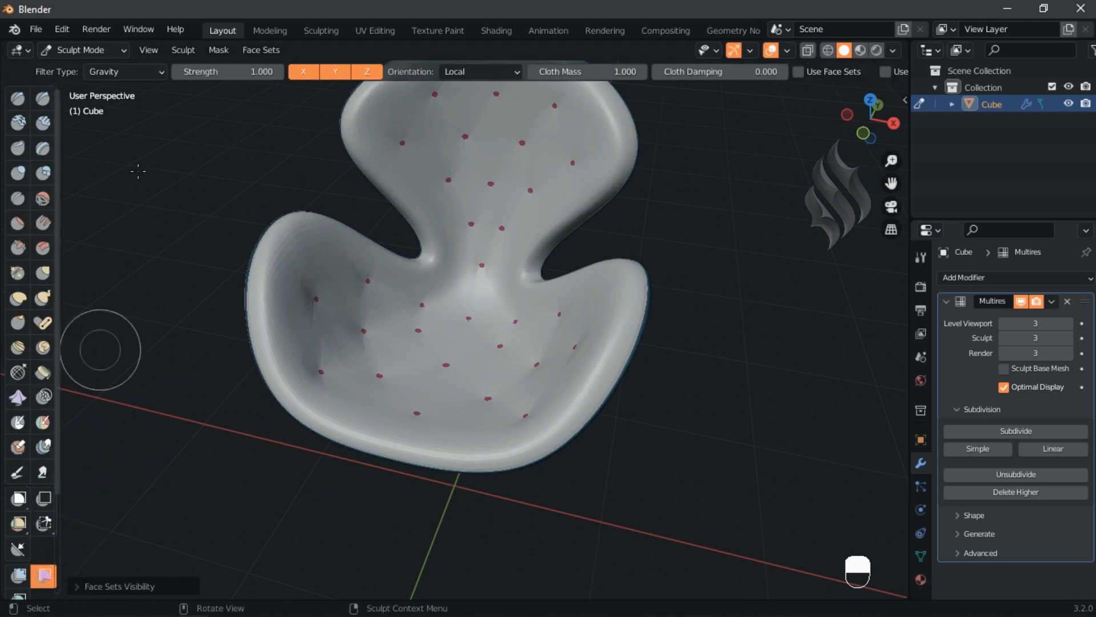
click(132, 73)
click(125, 104)
click(798, 71)
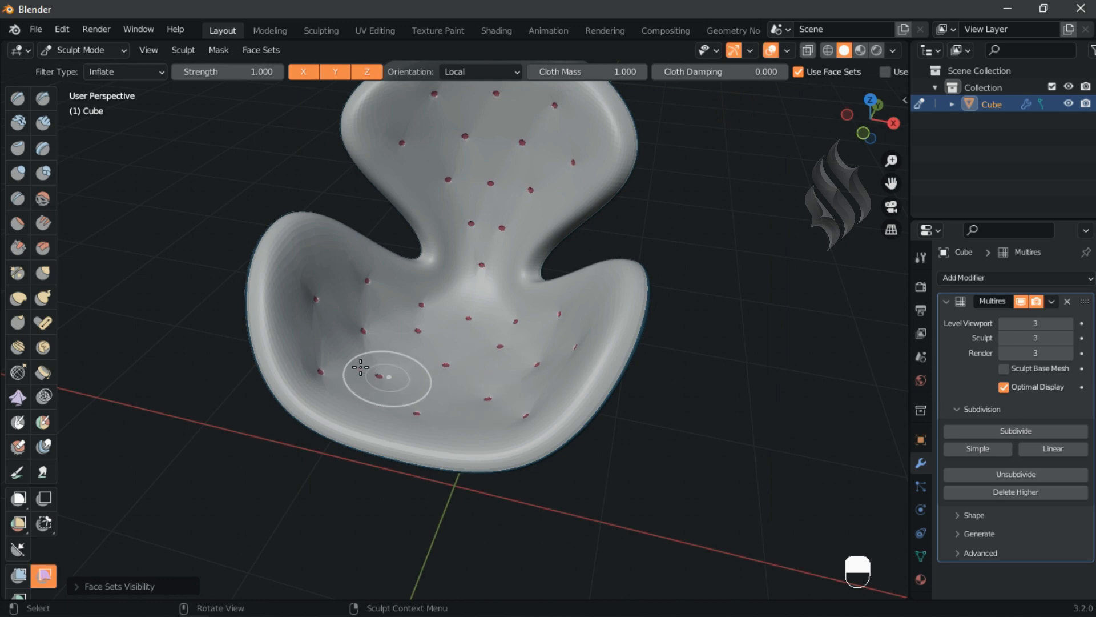
Step: Apply the inflating cloth filter to the chair's inner upholstery until it puffs up around the tufting dots
drag(315, 348, 243, 286)
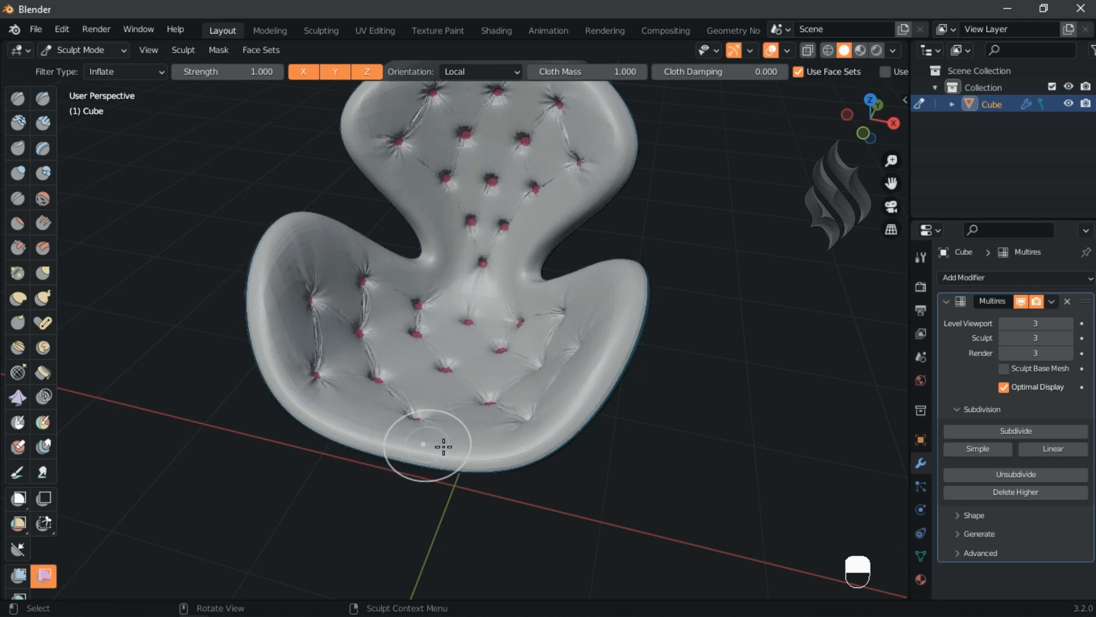
drag(477, 446, 483, 444)
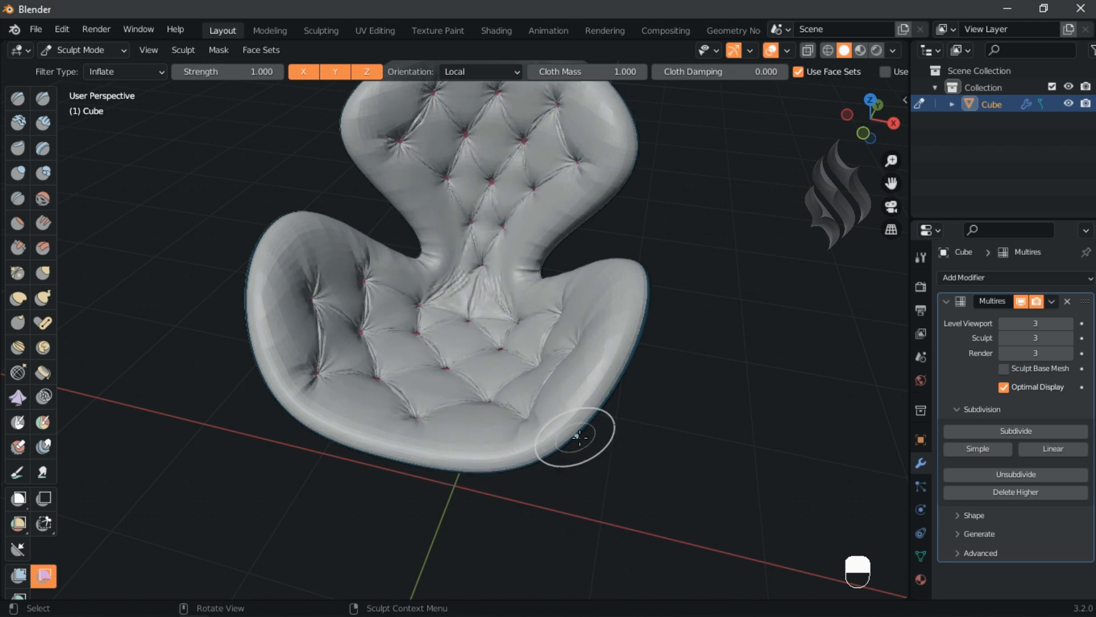
middle_drag(580, 436, 685, 404)
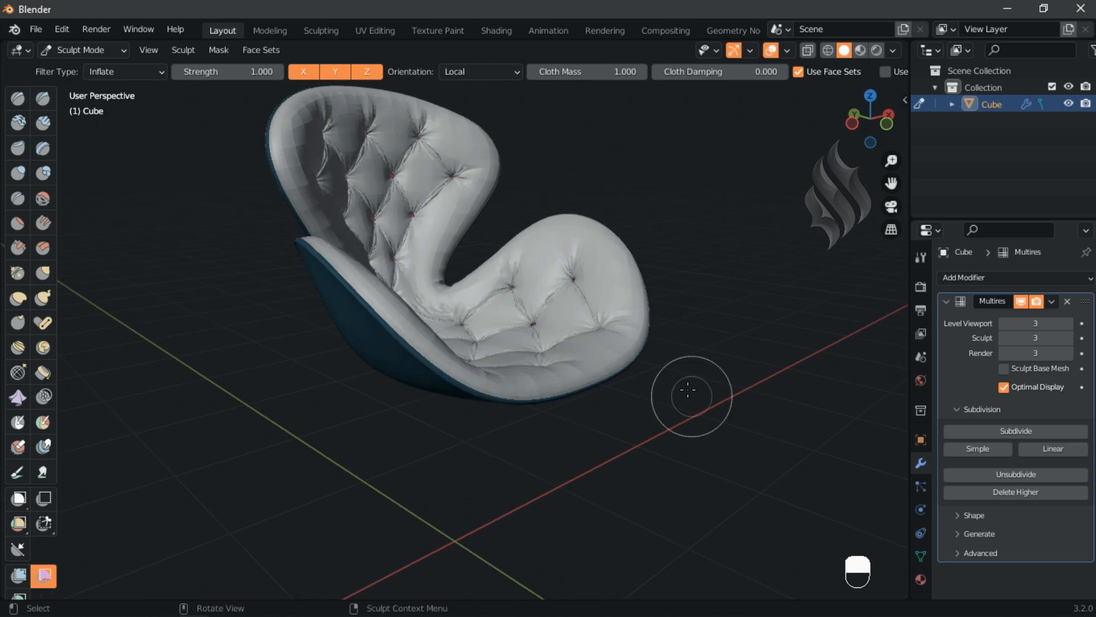
Step: Return to Object Mode and shade the chair shell smooth
click(97, 56)
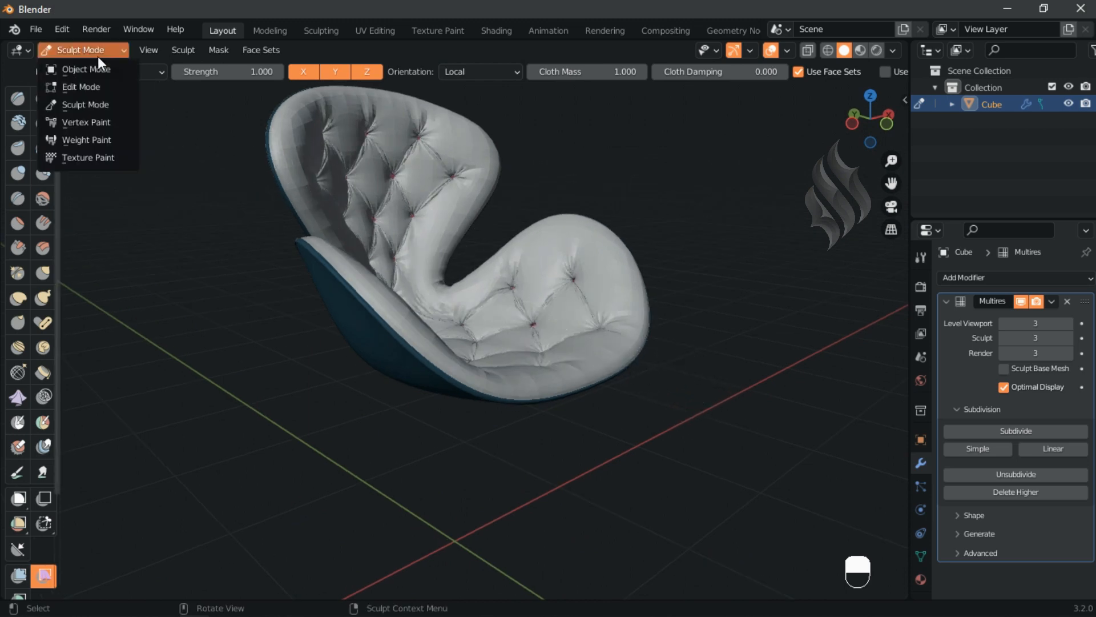
click(102, 63)
right_click(561, 311)
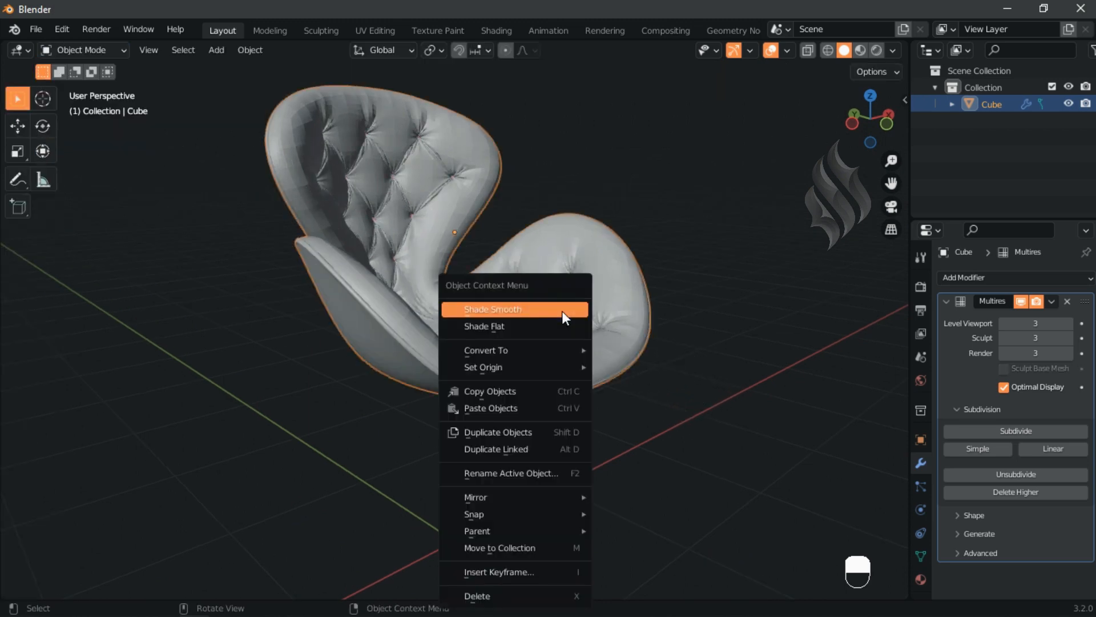
middle_drag(641, 347, 498, 372)
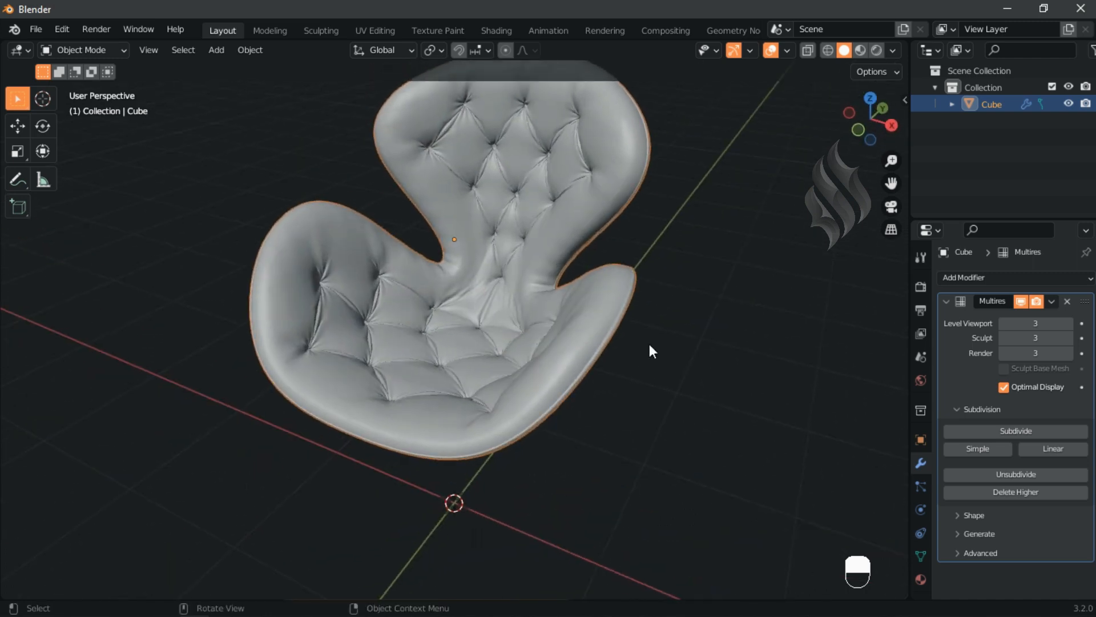
Step: Hide the chair shell and add a mesh plane scaled to 0.07
key(h)
key(shift+a)
mouse_move(600, 237)
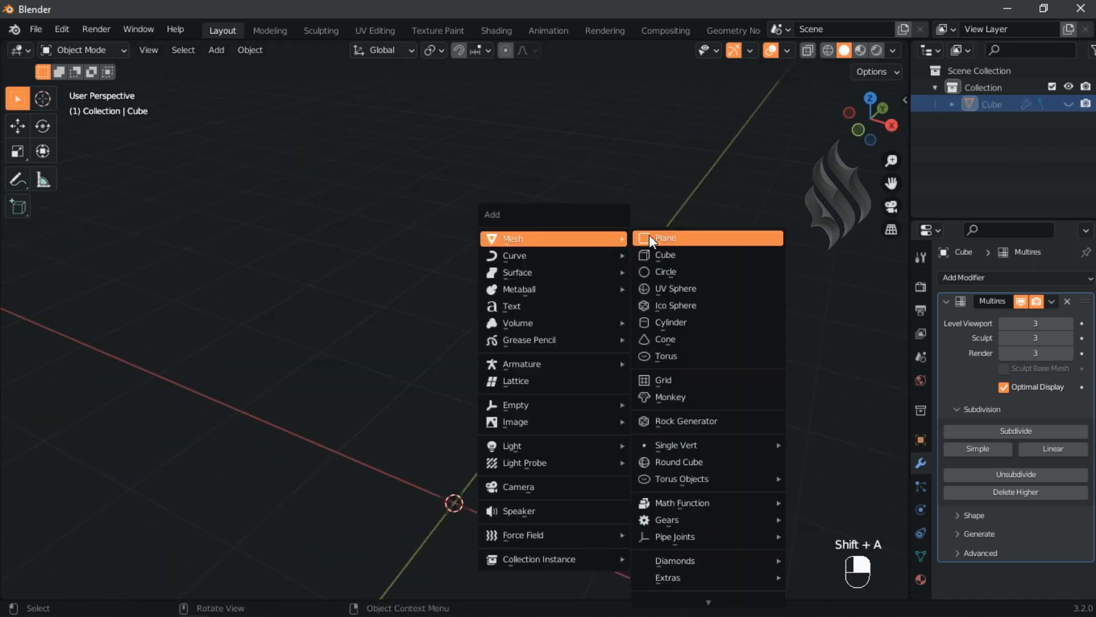
click(649, 234)
text(s.07)
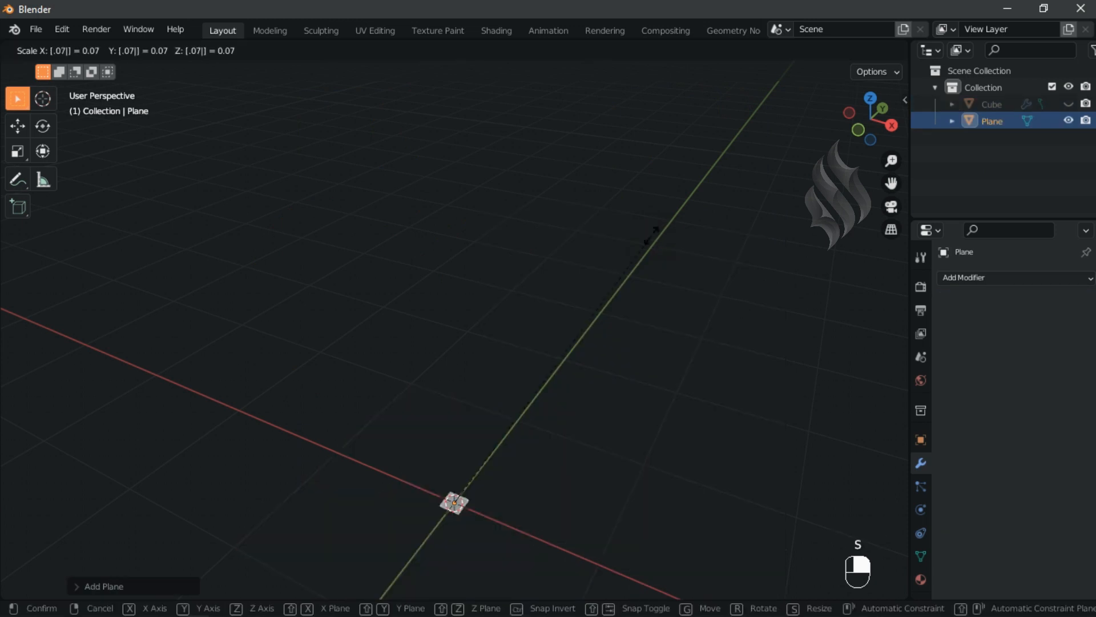
click(652, 235)
Step: In Edit Mode, bevel the plane's four corner vertices to turn it into an octagon
key(KP_7)
key(shift+c)
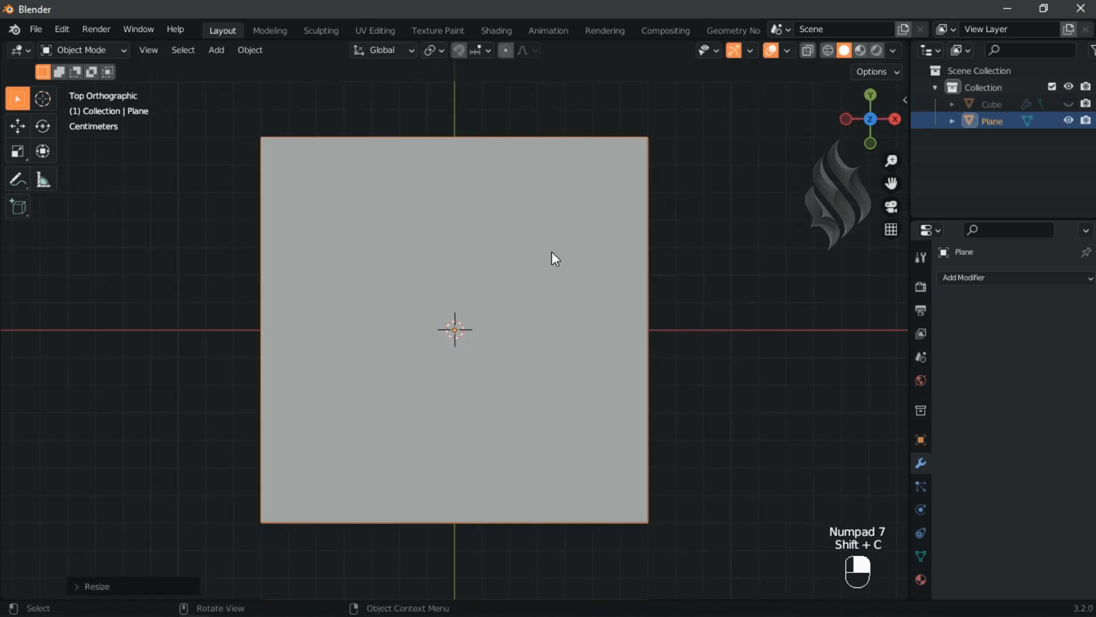
key(Tab)
key(ctrl+b)
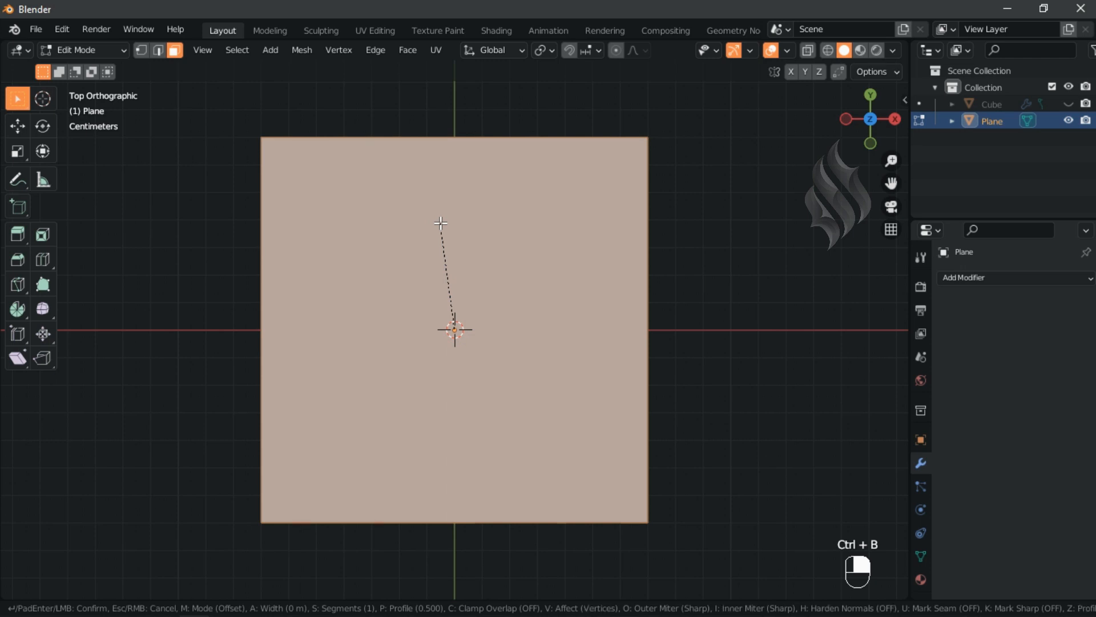
click(440, 220)
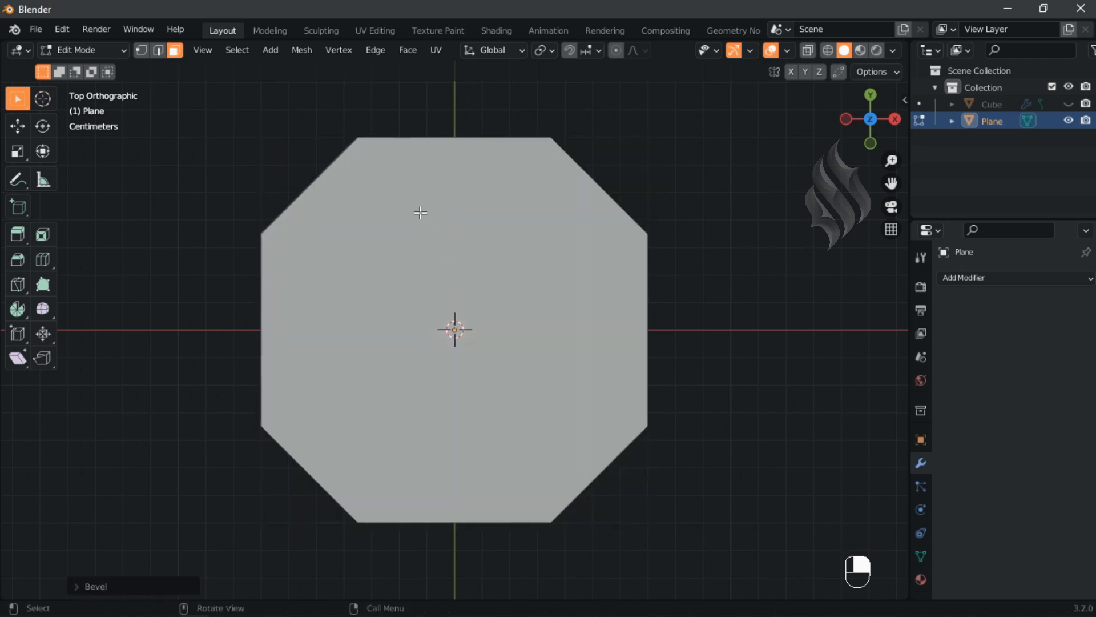
Step: Add a midpoint vertex to each of the octagon's four diagonal edges with loop cuts
click(142, 49)
key(ctrl+r)
key(ctrl+r)
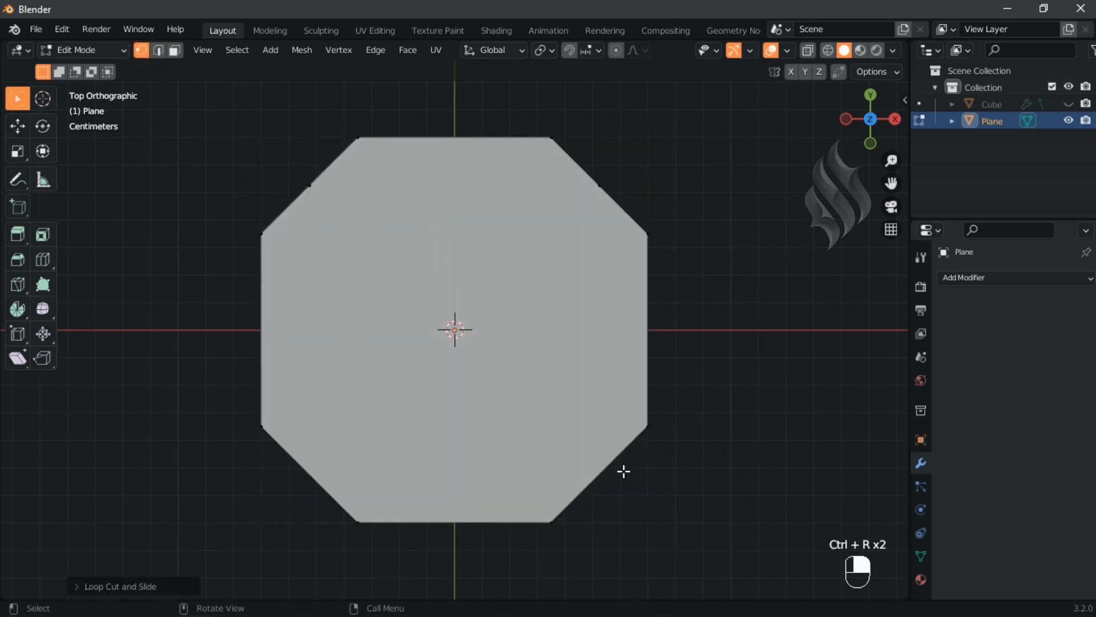
key(ctrl+r)
key(ctrl+r)
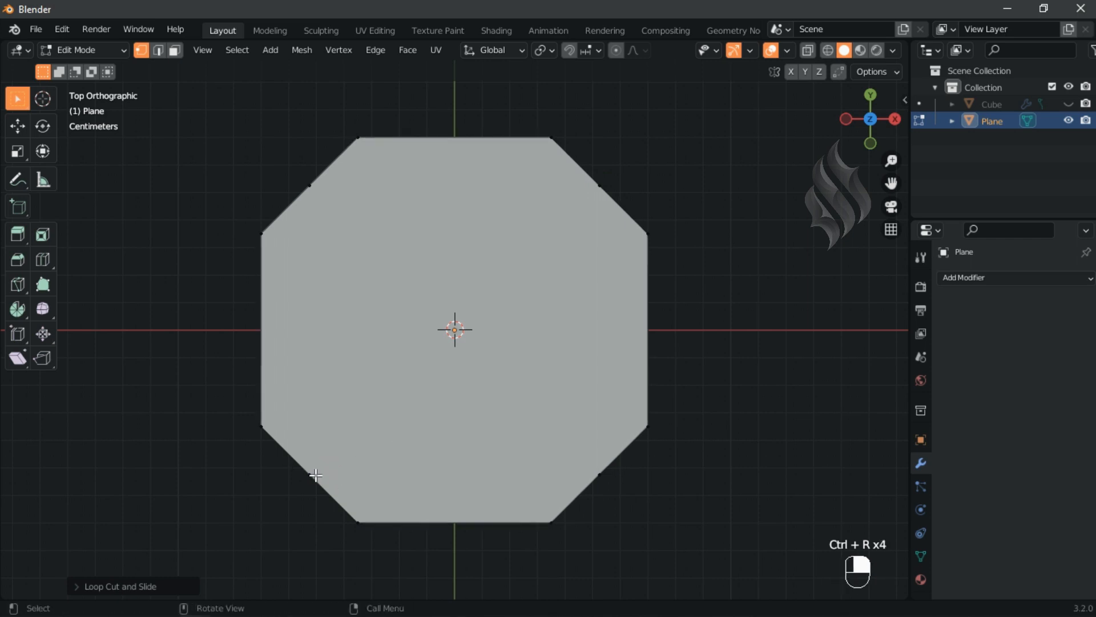
Step: Connect the opposite diagonal midpoints through the centre to divide the octagon into four faces
click(311, 474)
shift+click(599, 186)
key(j)
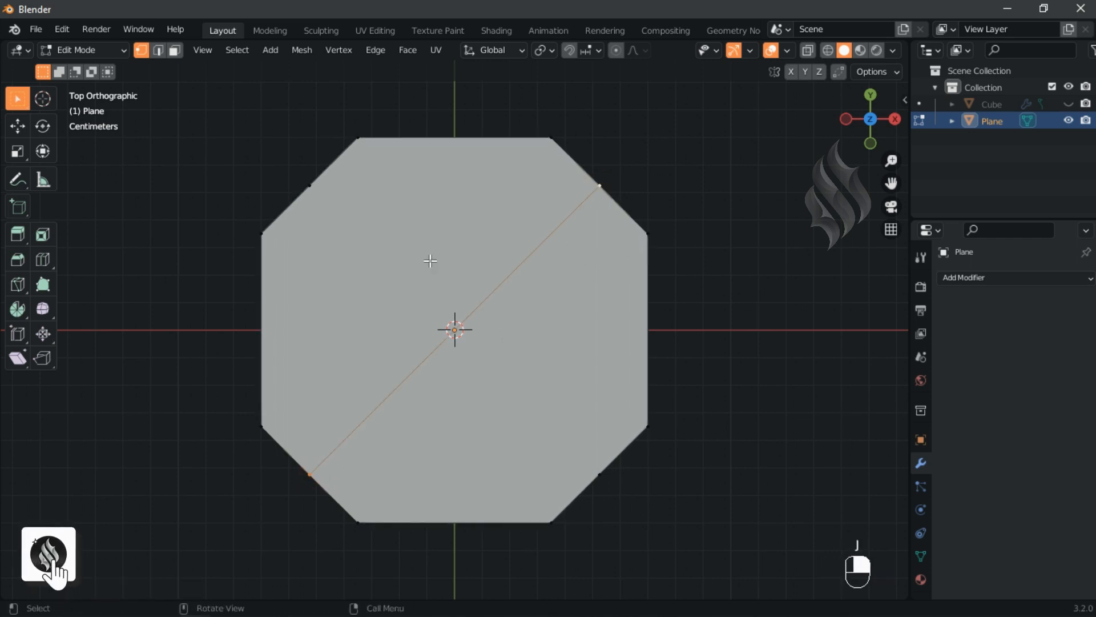
click(309, 187)
shift+click(599, 474)
key(j)
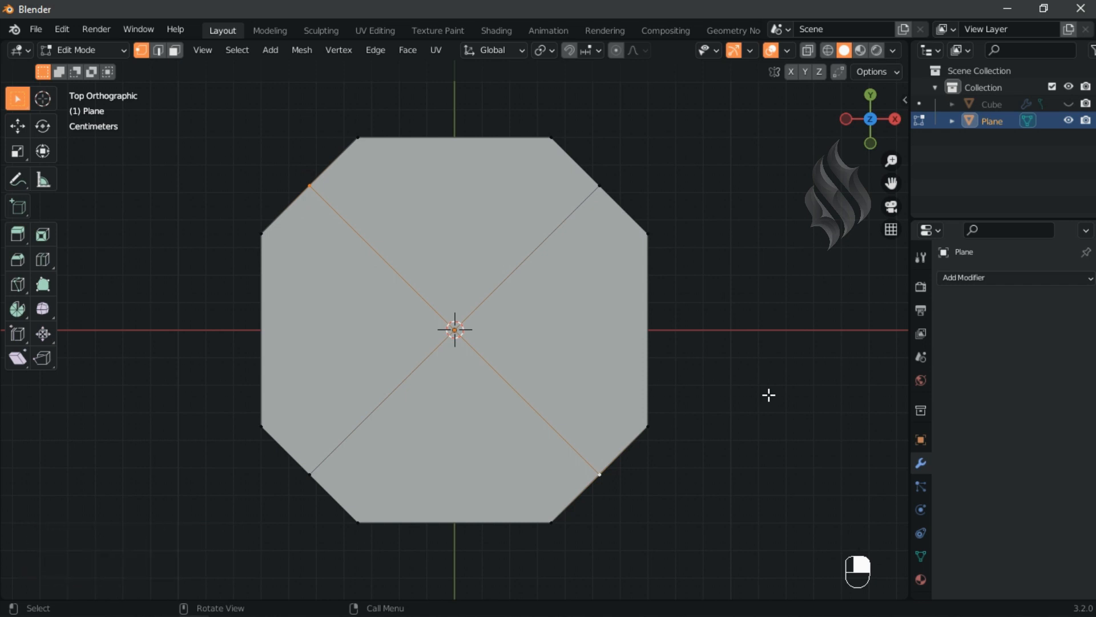
Step: Delete three of the octagon's four faces, keeping only the one on the positive X side
key(3)
click(399, 194)
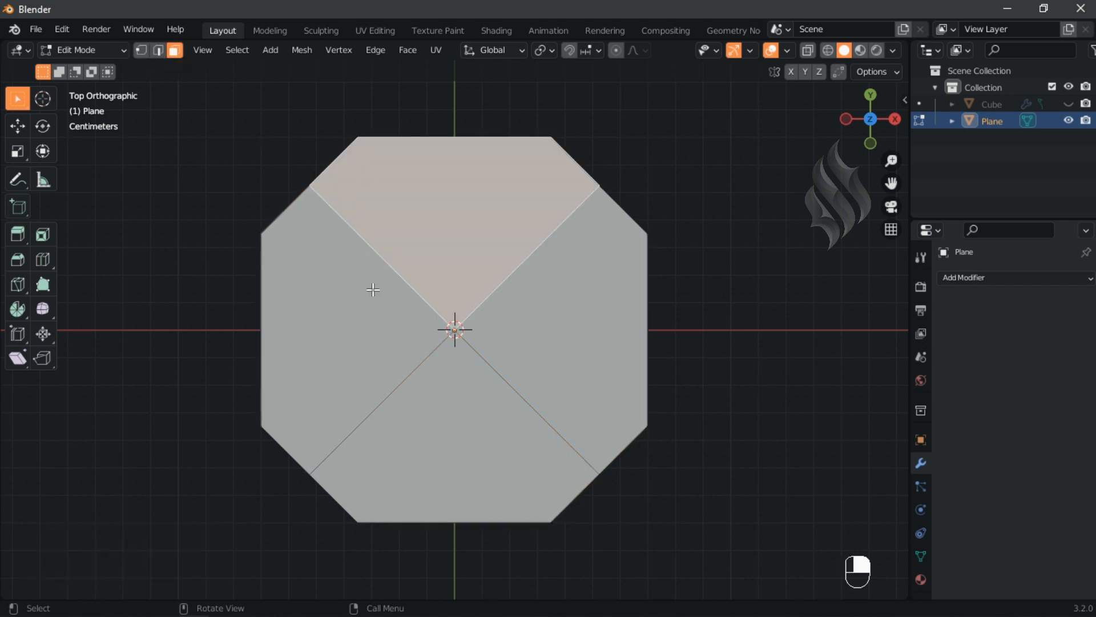
shift+click(342, 306)
shift+click(432, 430)
key(x)
click(460, 266)
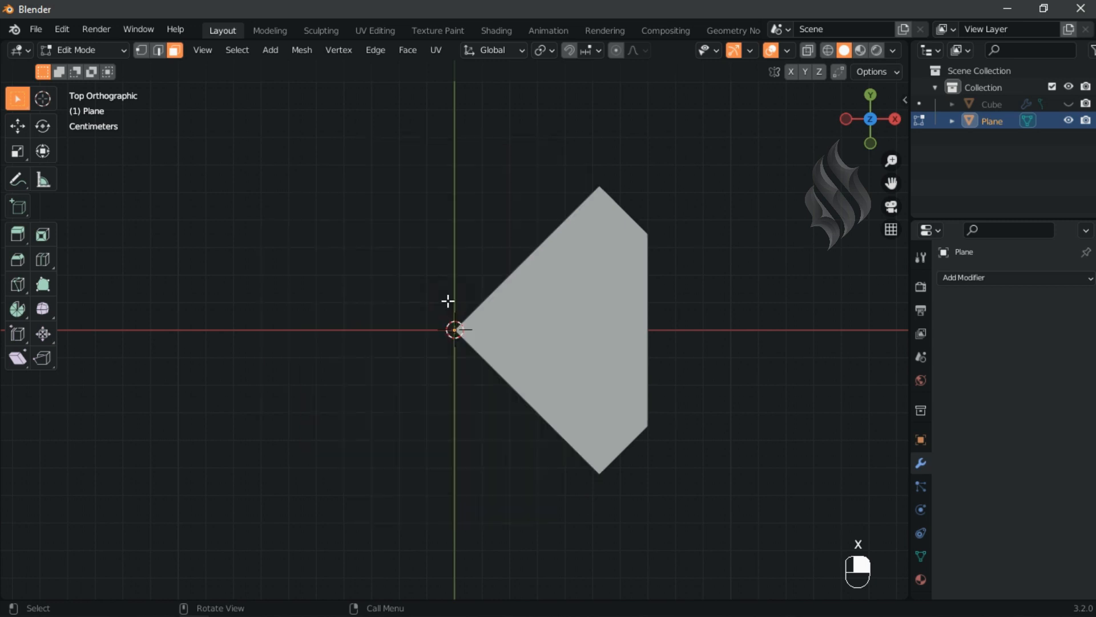
Step: Extrude the remaining face's outer edge 1 m along X and scale the end edge to 0.8
click(158, 54)
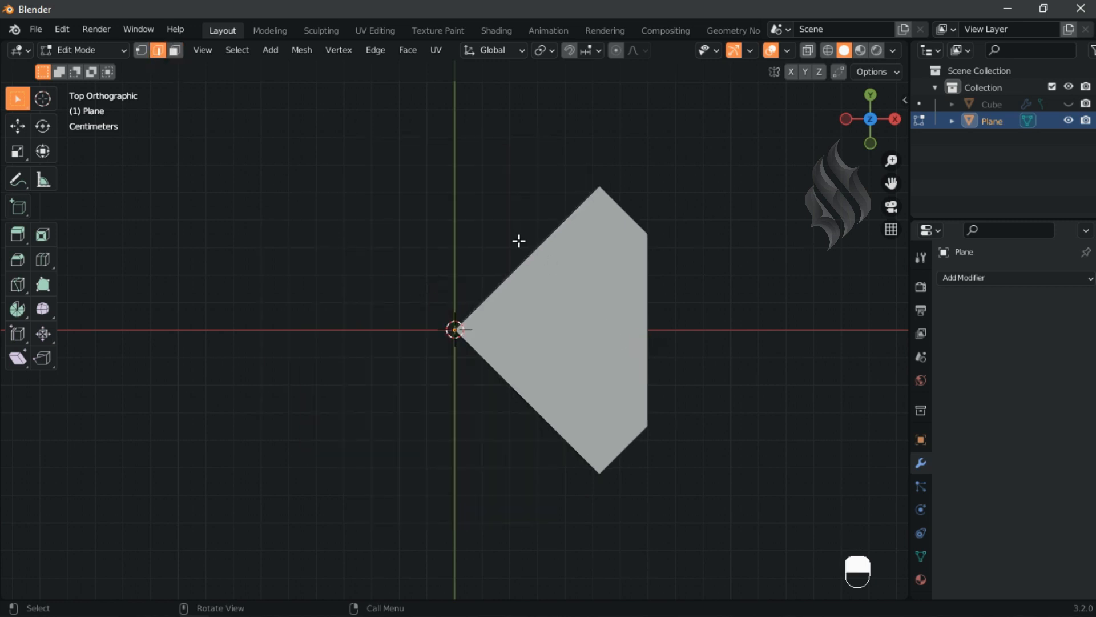
ctrl+middle_drag(536, 336, 583, 500)
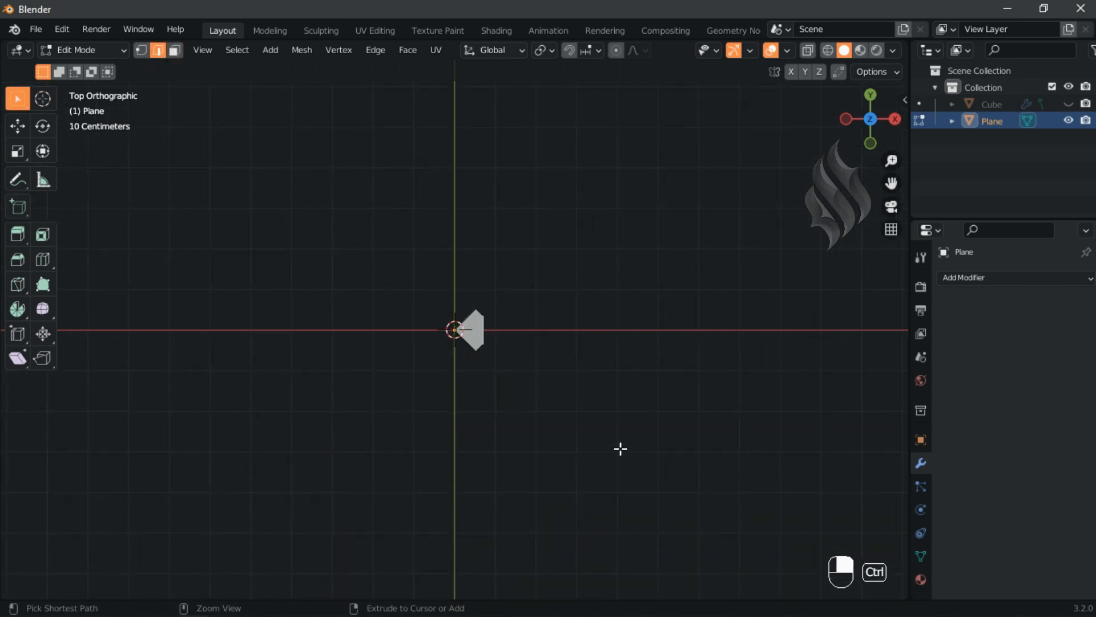
text(ex1)
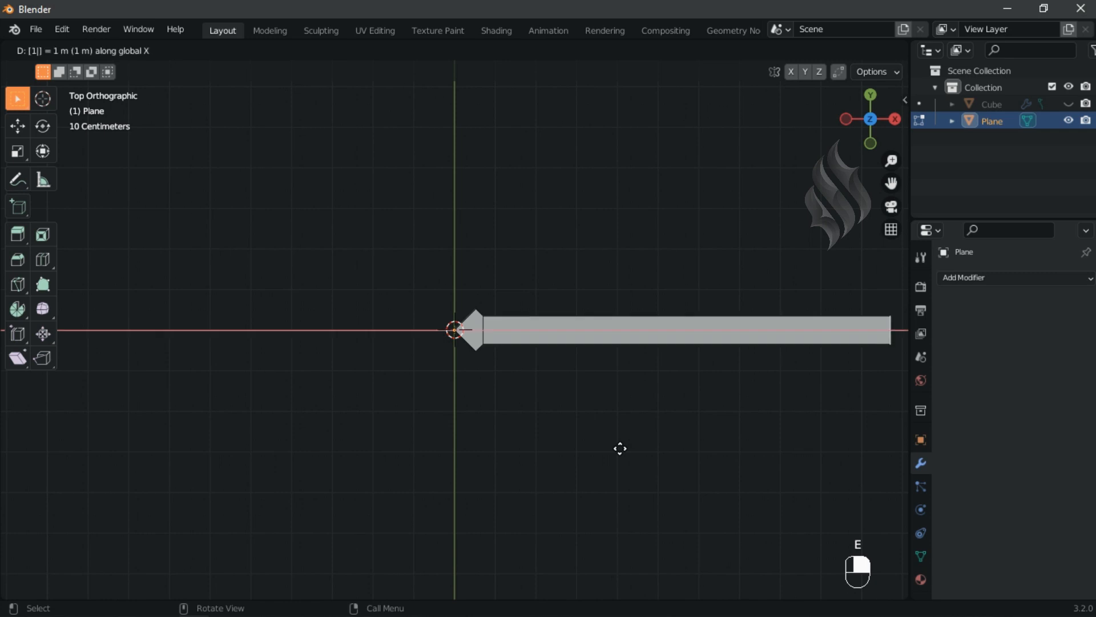
click(619, 448)
text(s.8)
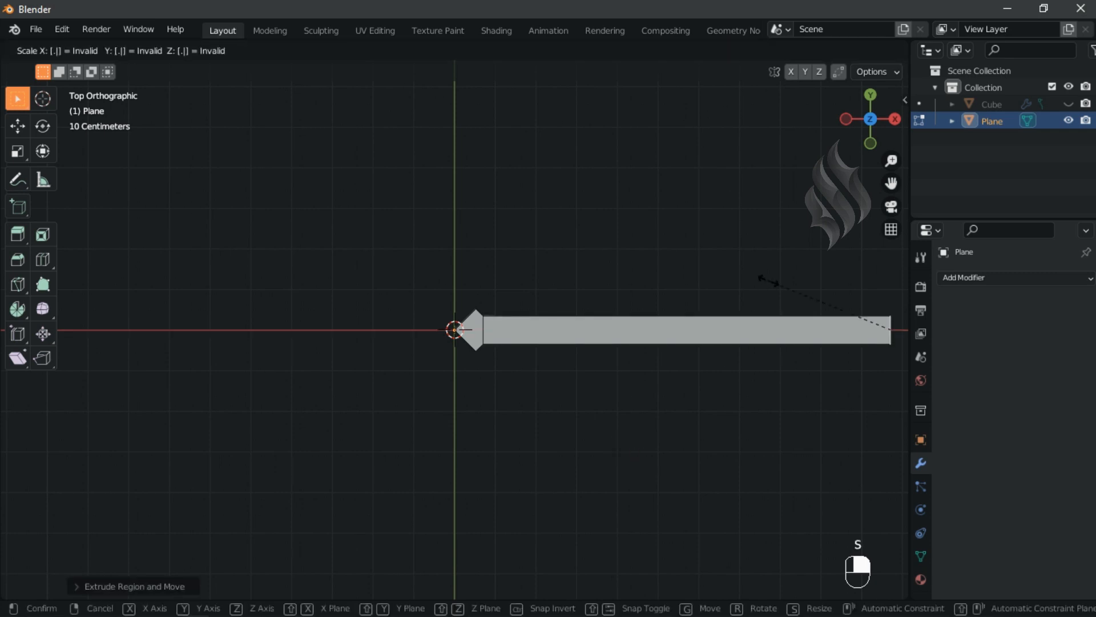
key(Return)
Step: Duplicate the long leg face in place and hide the duplicate
click(177, 50)
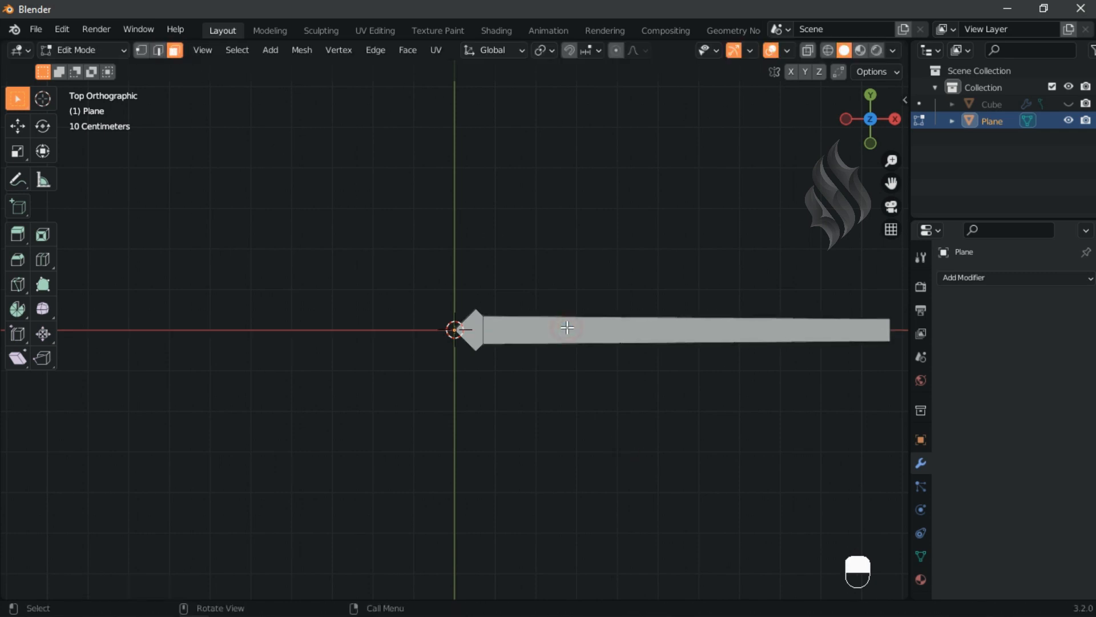
click(568, 330)
key(shift+d)
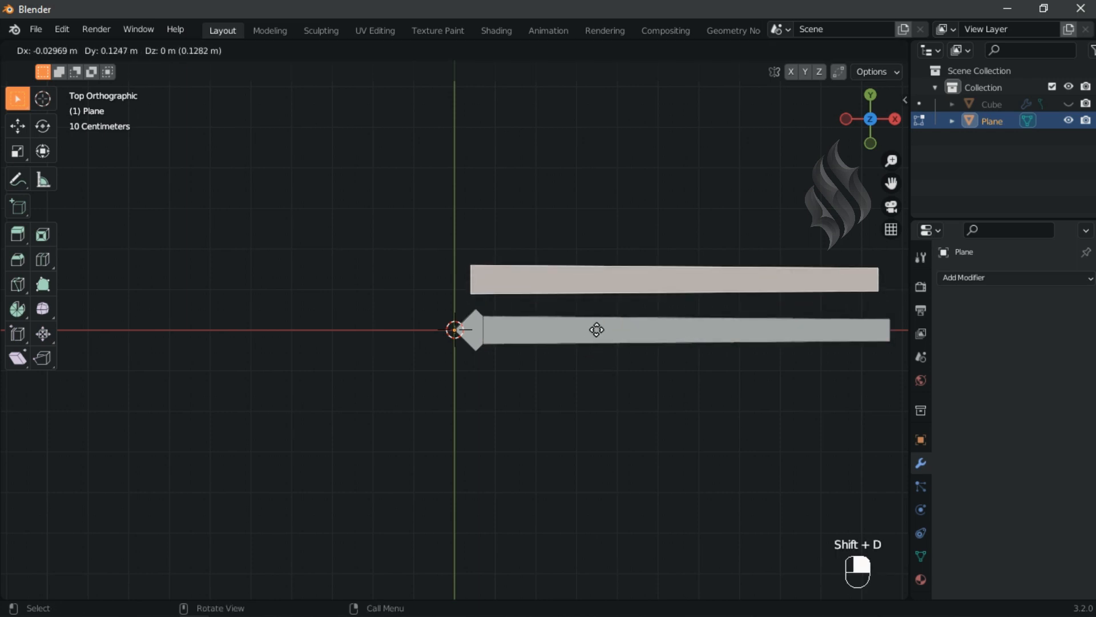
right_click(596, 330)
key(h)
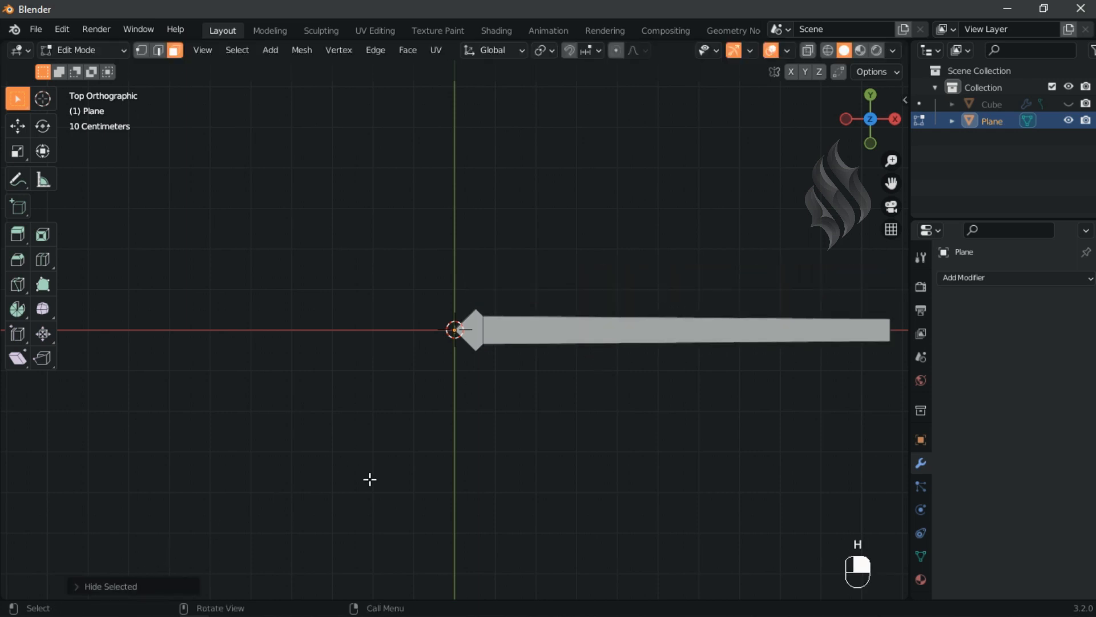
Step: Raise the small hub face 0.12 m along Z so the leg slopes down to its outer end
key(KP_1)
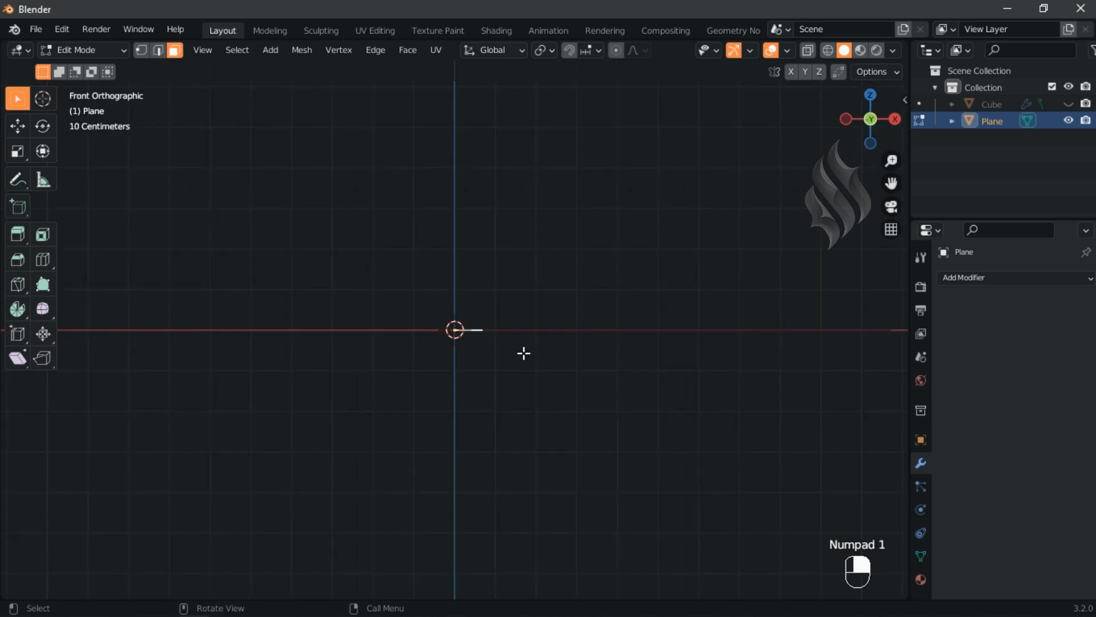
text(gz)
text(0.12)
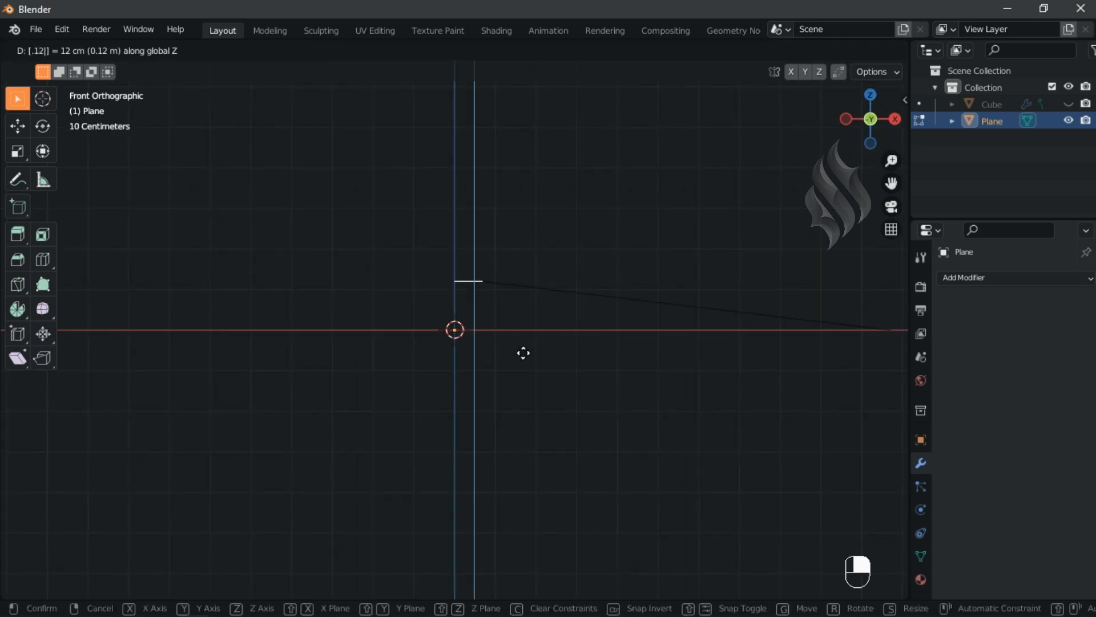
key(Return)
key(KP_7)
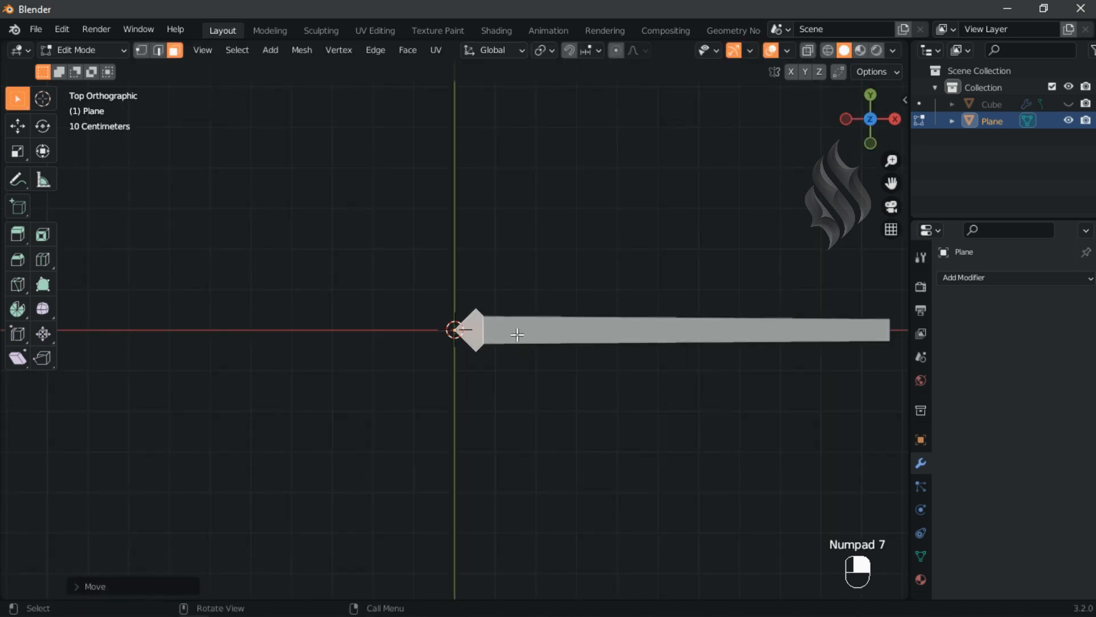
Step: Add a lengthwise centre loop cut to the leg and connect its inner end vertex to the hub's centre vertex
key(ctrl+r)
click(499, 343)
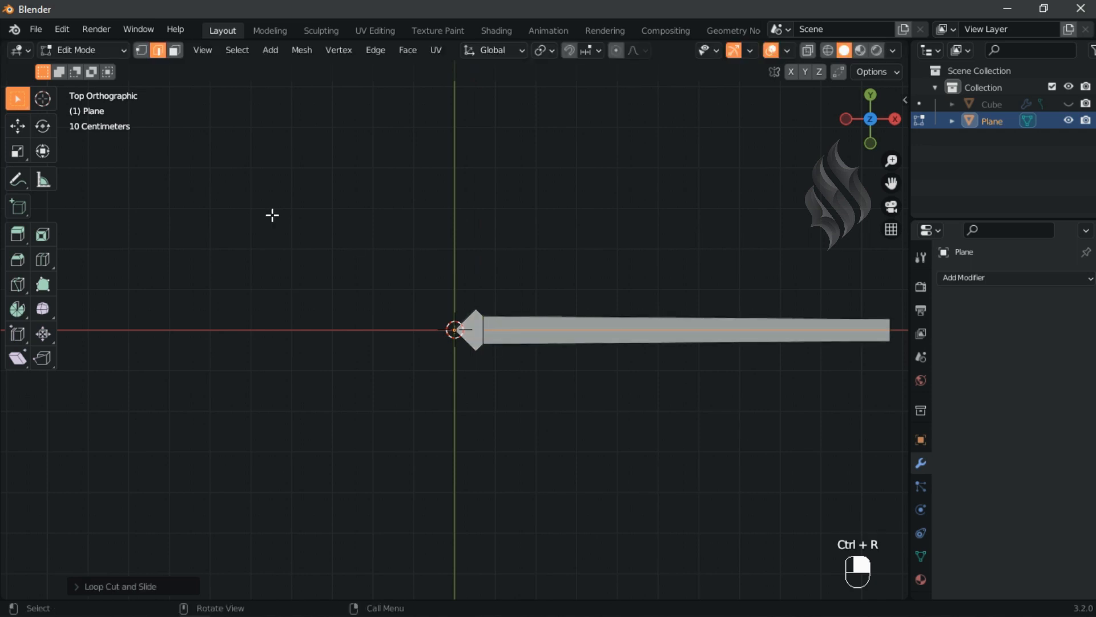
click(141, 50)
click(455, 330)
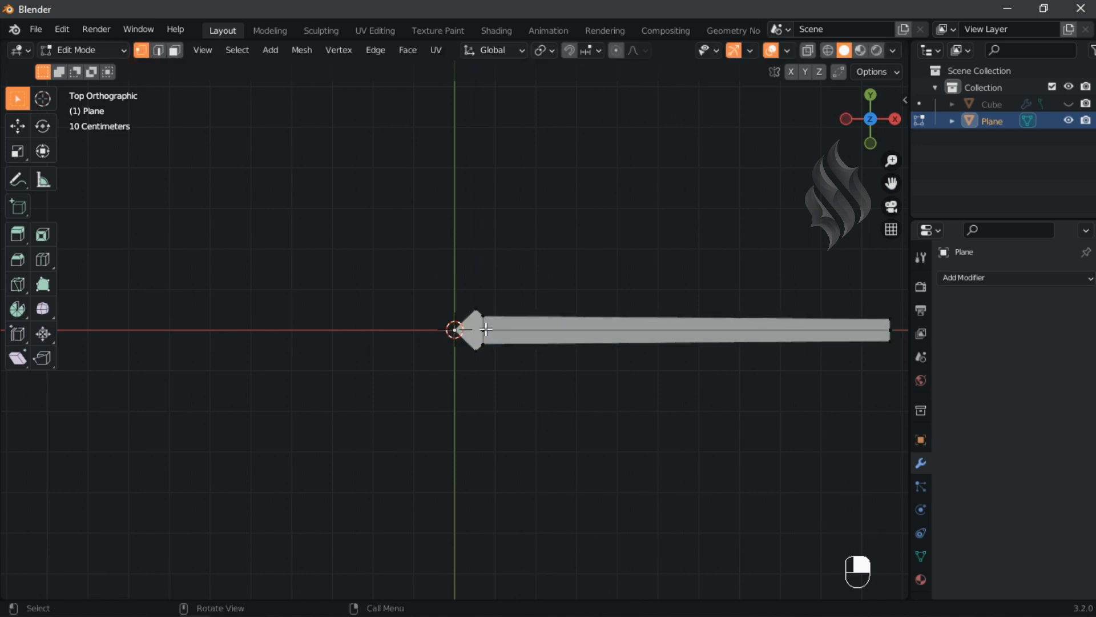
shift+click(484, 329)
Step: Extrude the entire leg and hub surface 0.15 m upward along Z to give it thickness
key(a)
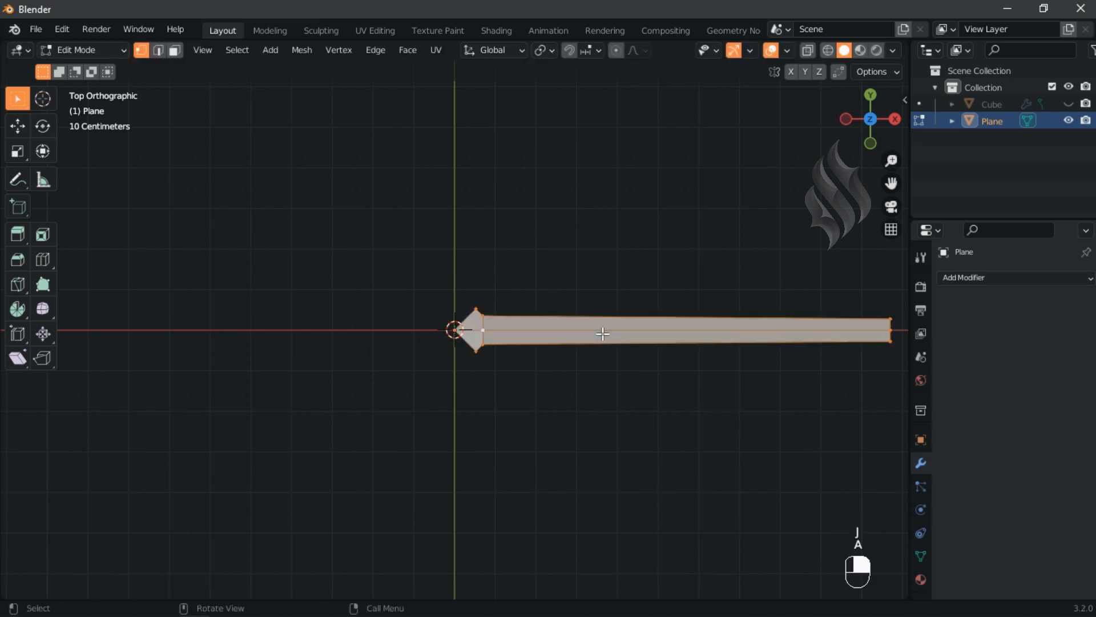
key(KP_1)
key(e)
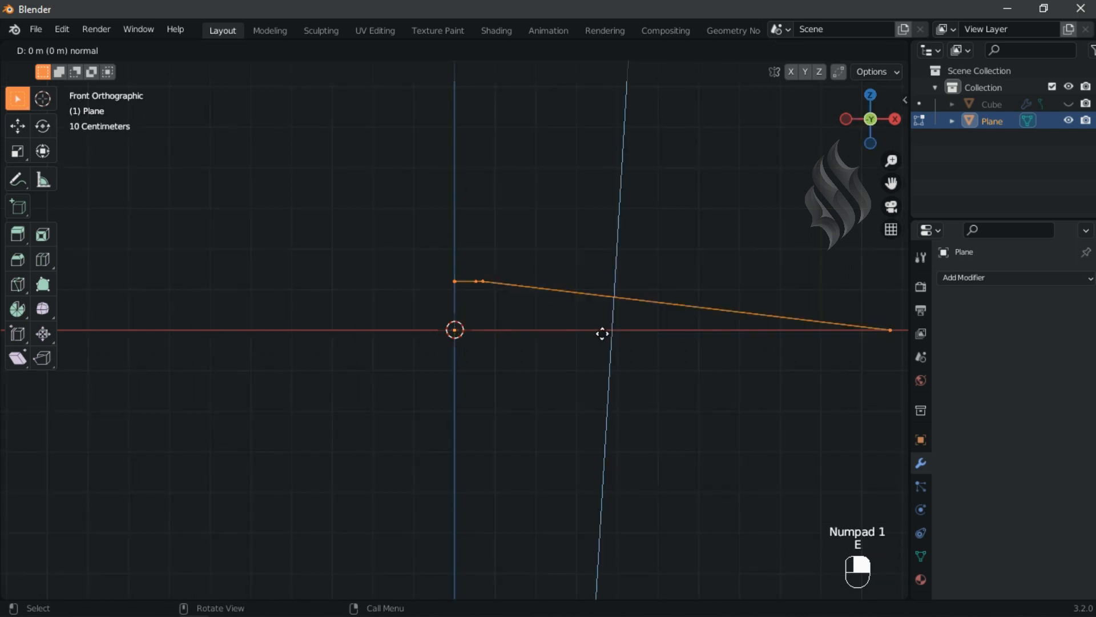
text(z0.15)
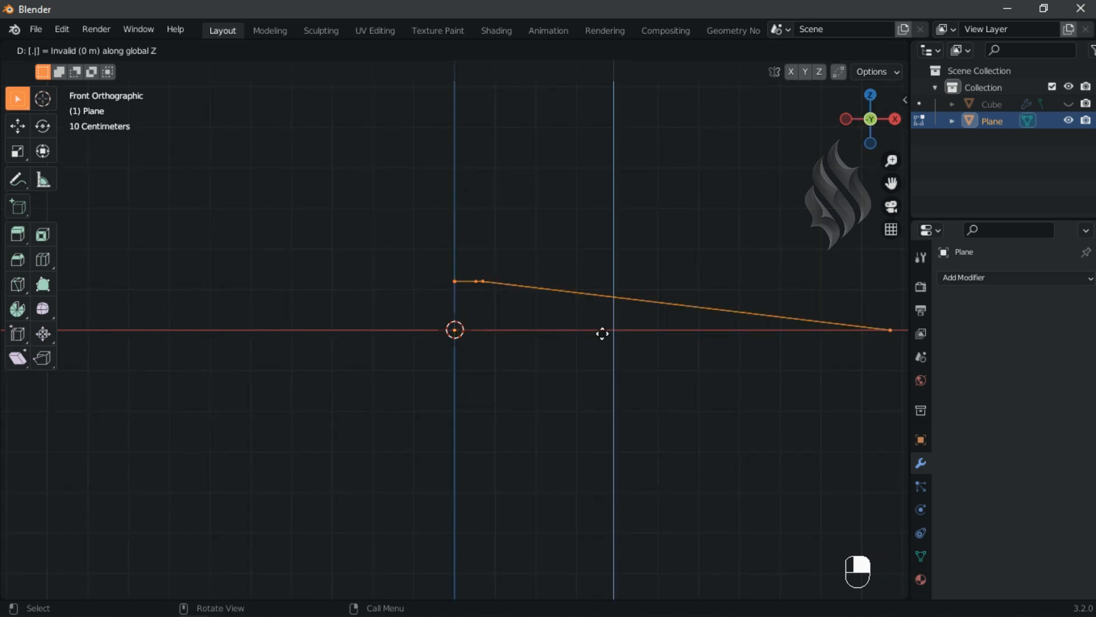
key(Return)
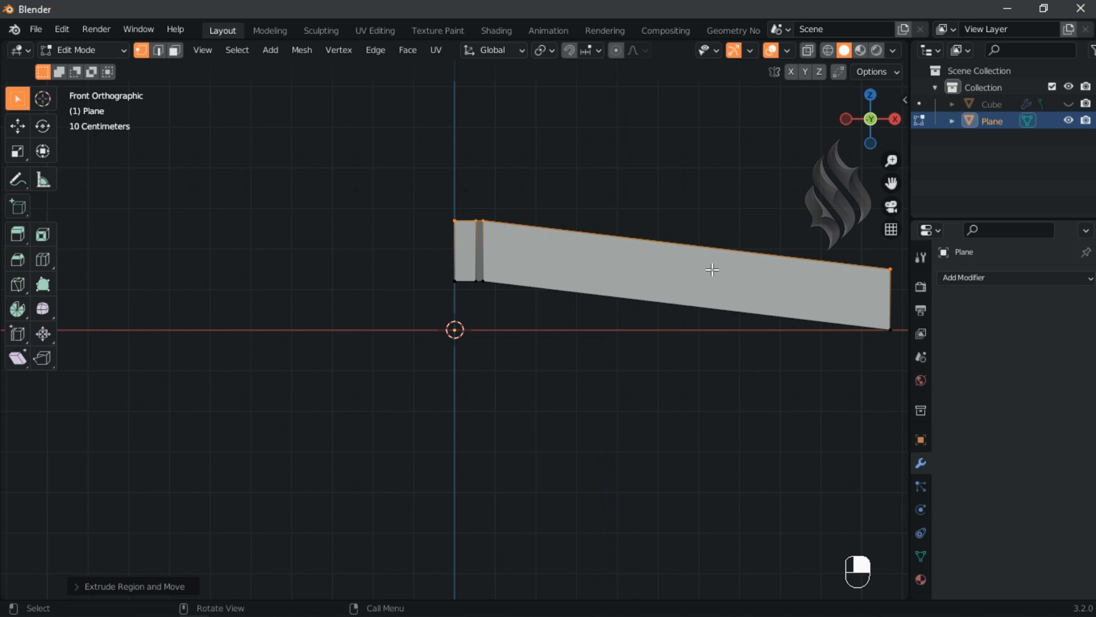
Step: Slide the upper edge of the leg's outer end downward by a factor of 0.5 to taper the tip
click(807, 50)
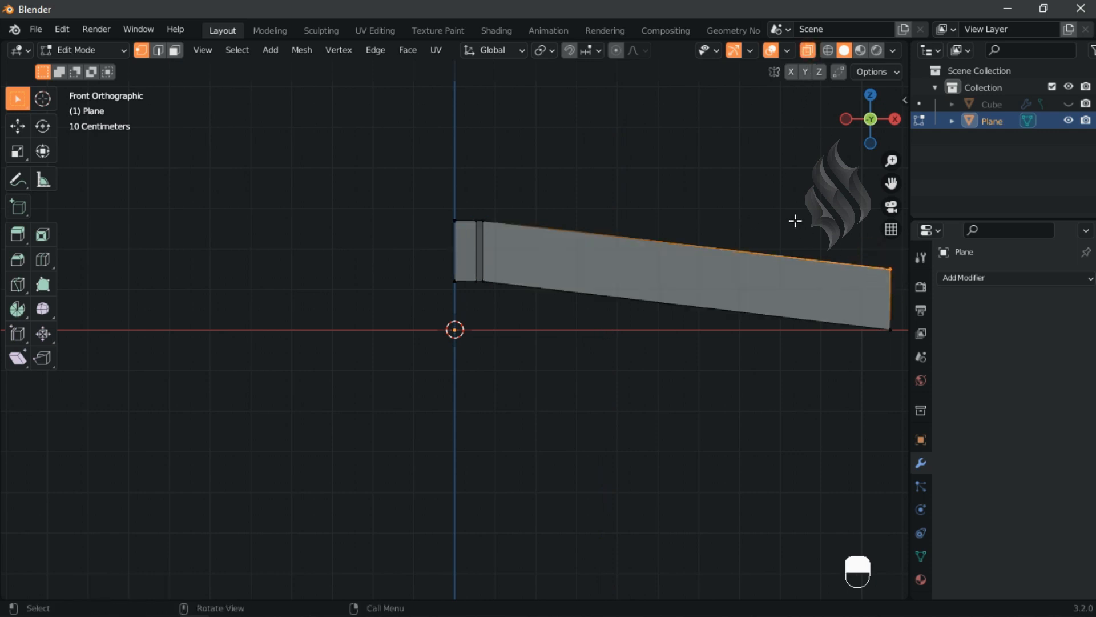
key(g)
key(g)
text(.5)
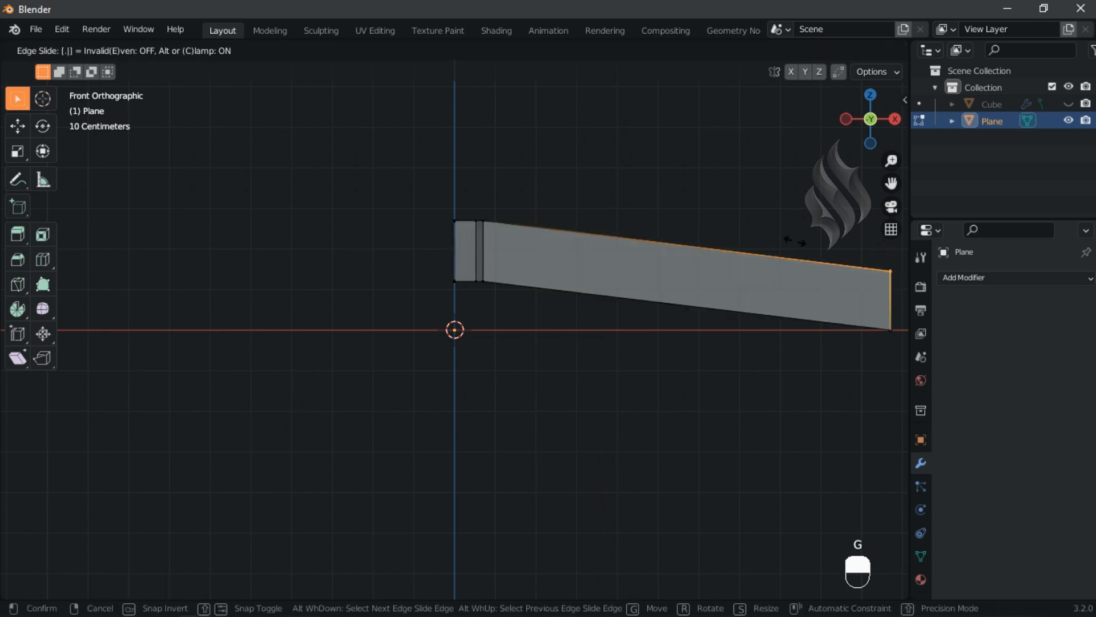
key(Return)
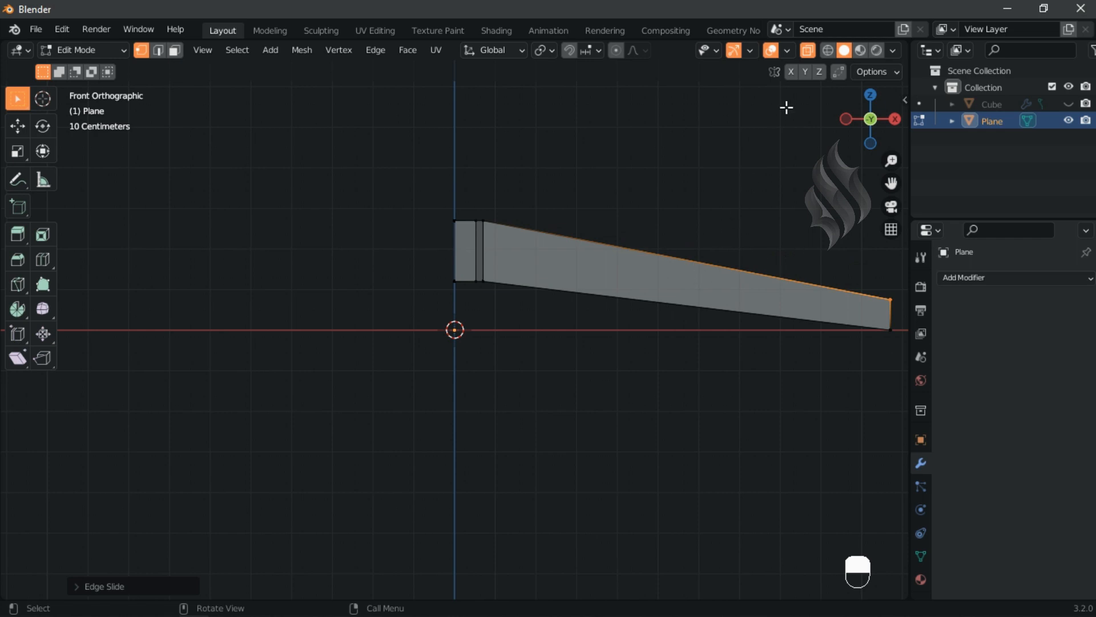
click(807, 50)
Step: Delete the hub segment's inner side faces and the underside geometry around the hub's centre
middle_drag(486, 250, 178, 87)
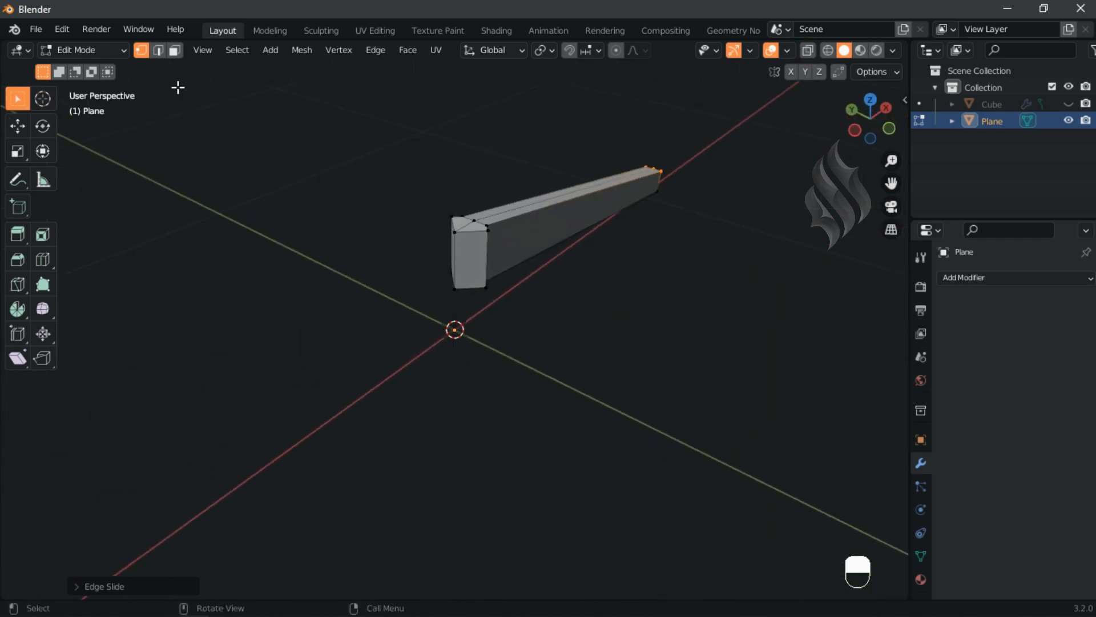
click(459, 249)
key(x)
click(562, 289)
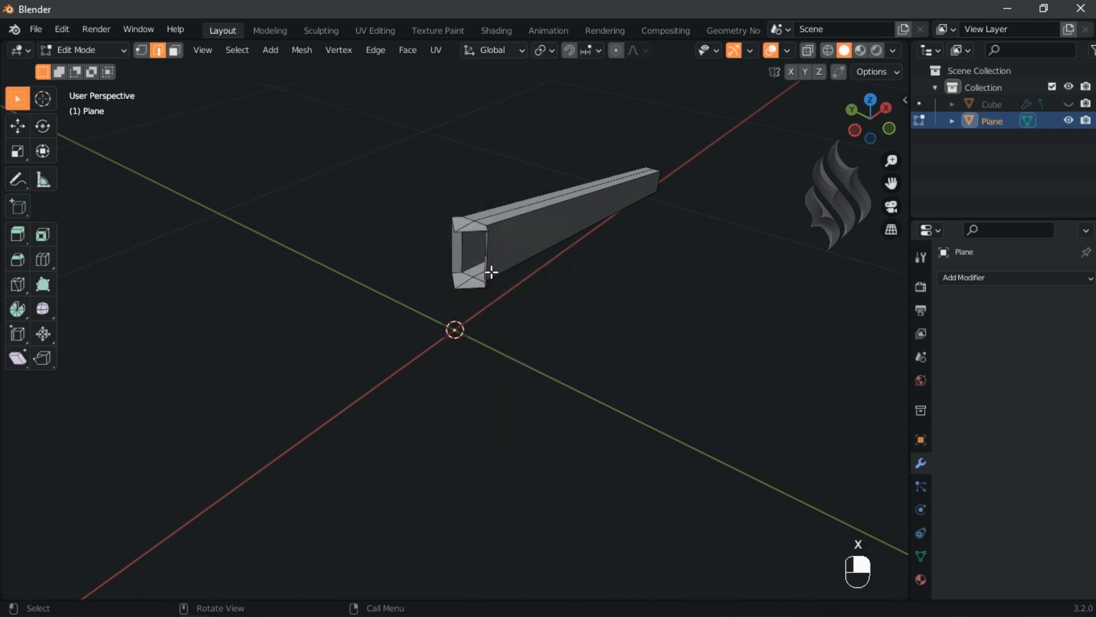
click(471, 280)
key(x)
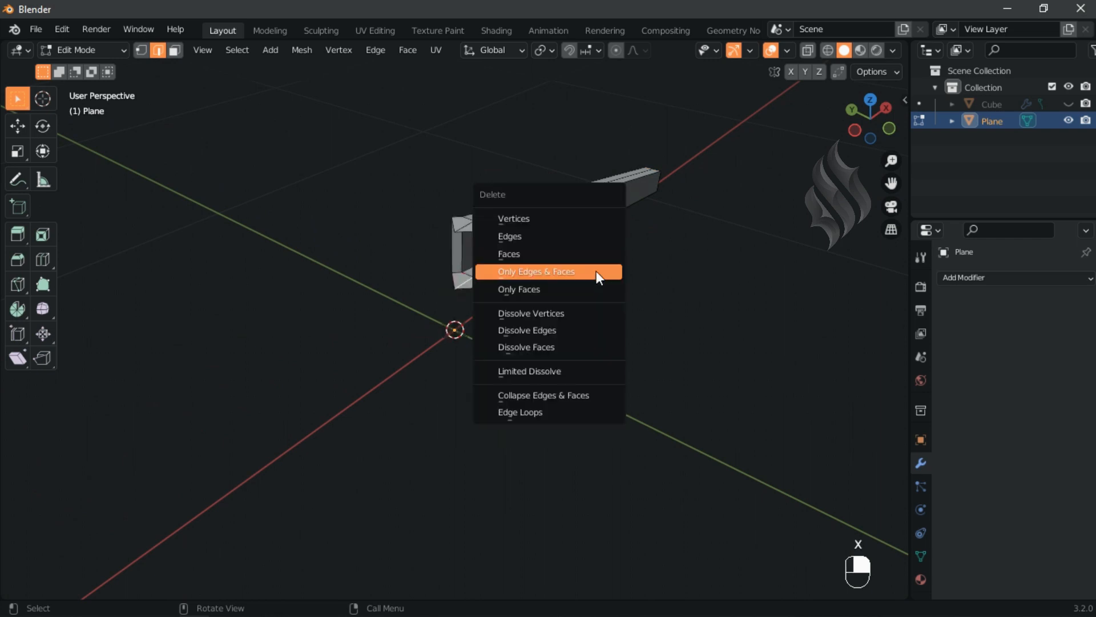
click(560, 221)
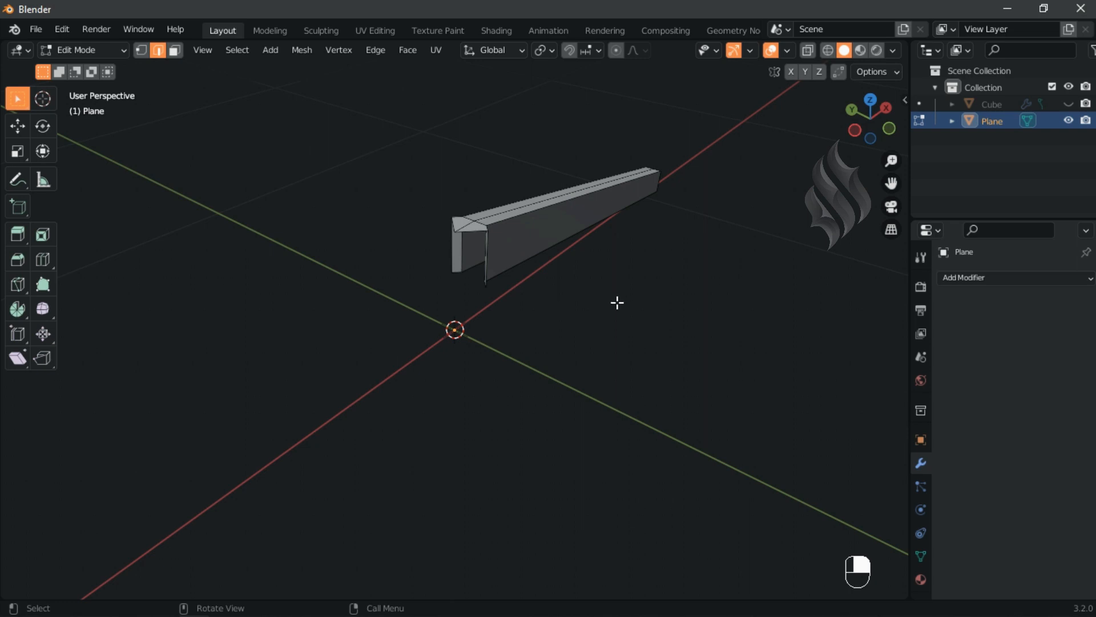
Step: Reveal the hidden duplicate leg face and slide its inner edge toward the outer end by 0.85
key(alt+h)
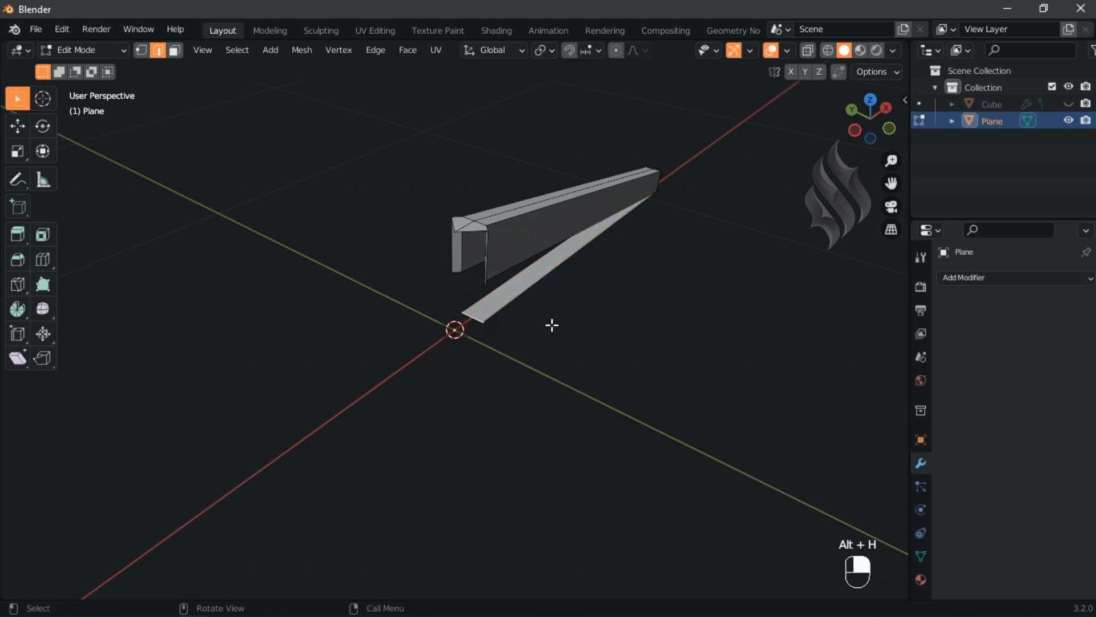
key(g)
key(g)
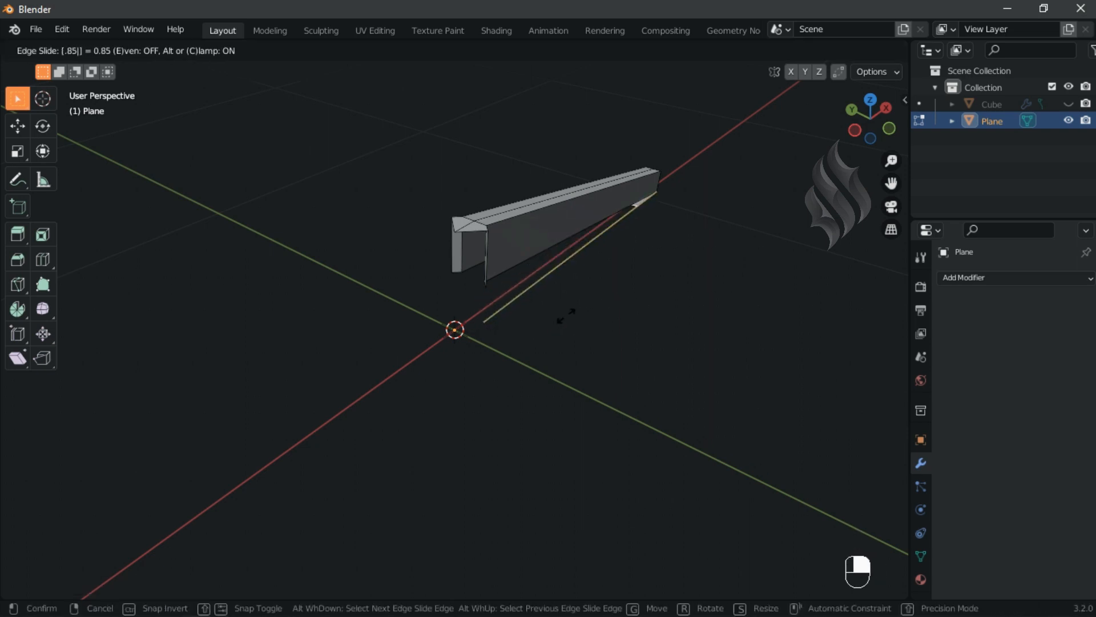
click(565, 316)
Step: Extrude the shortened foot face 0.03 m and scale the whole foot block to 1.2 in X and Y only
key(ctrl+l)
text(e)
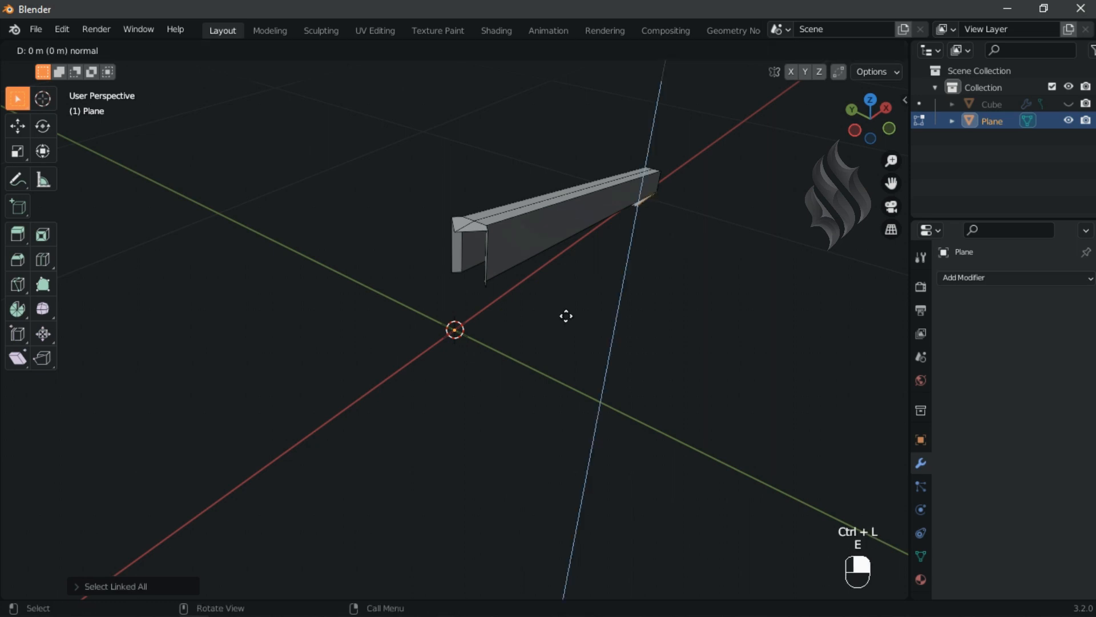
text(.03)
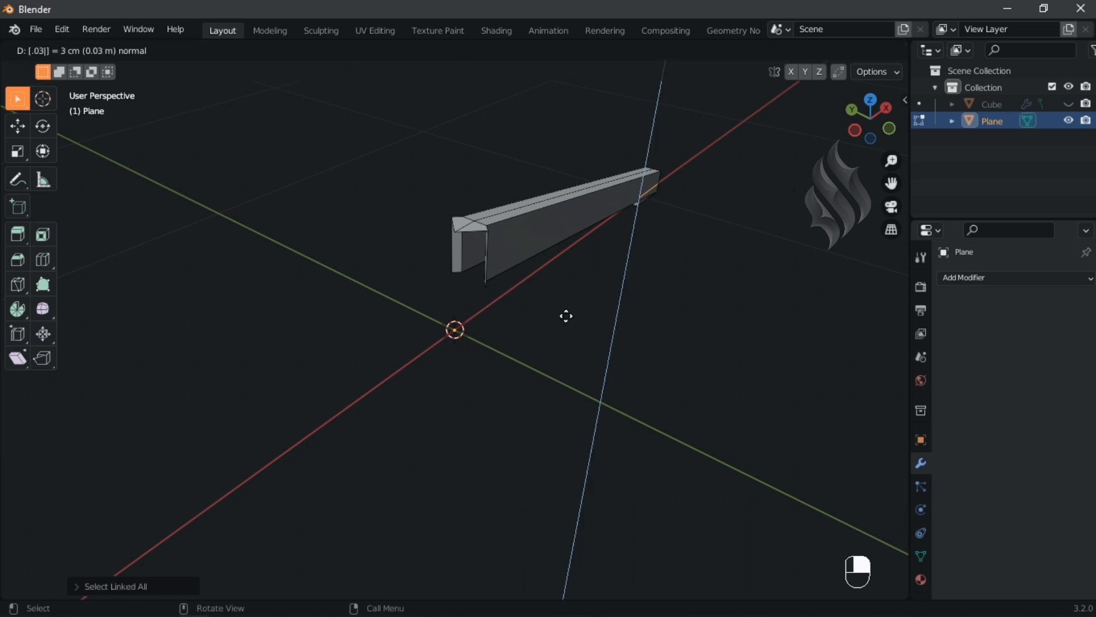
click(565, 315)
key(ctrl+l)
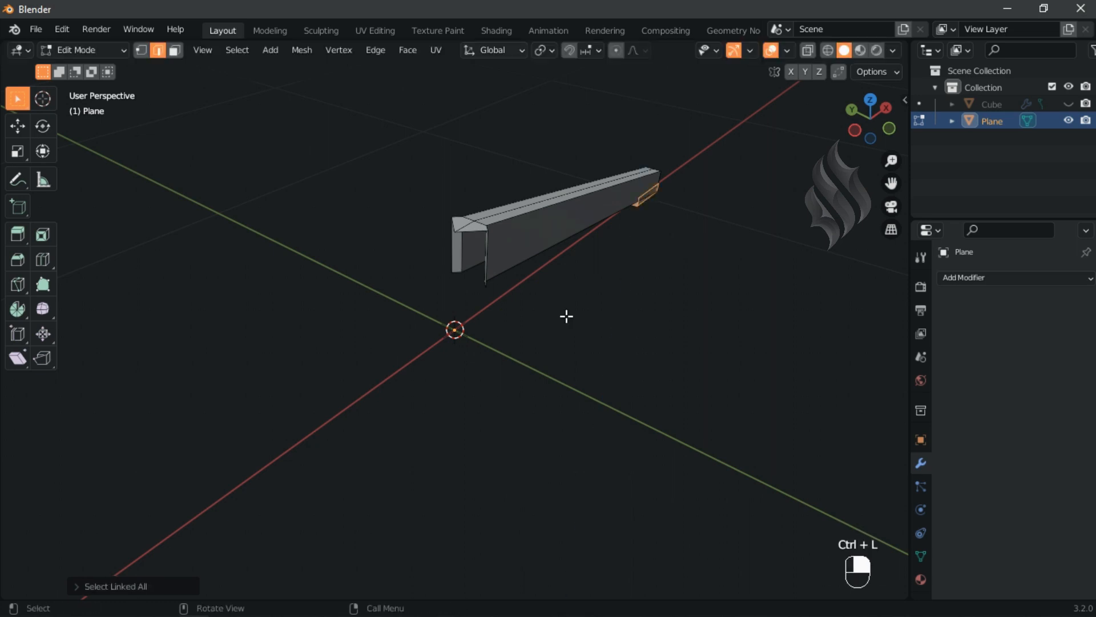
key(s)
key(shift+z)
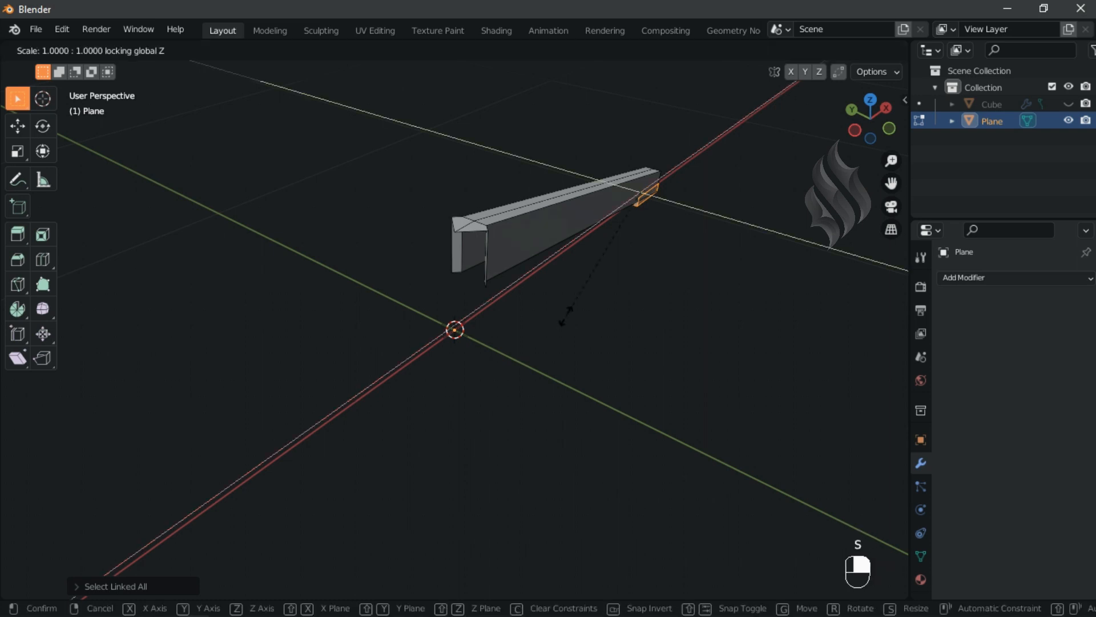
text(1.2)
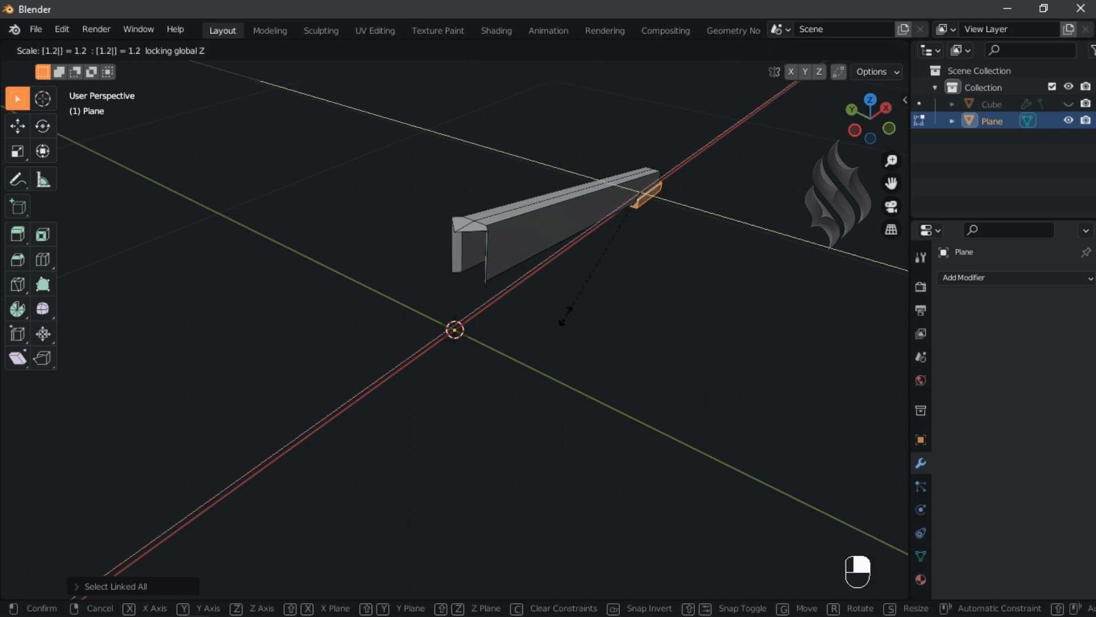
click(566, 316)
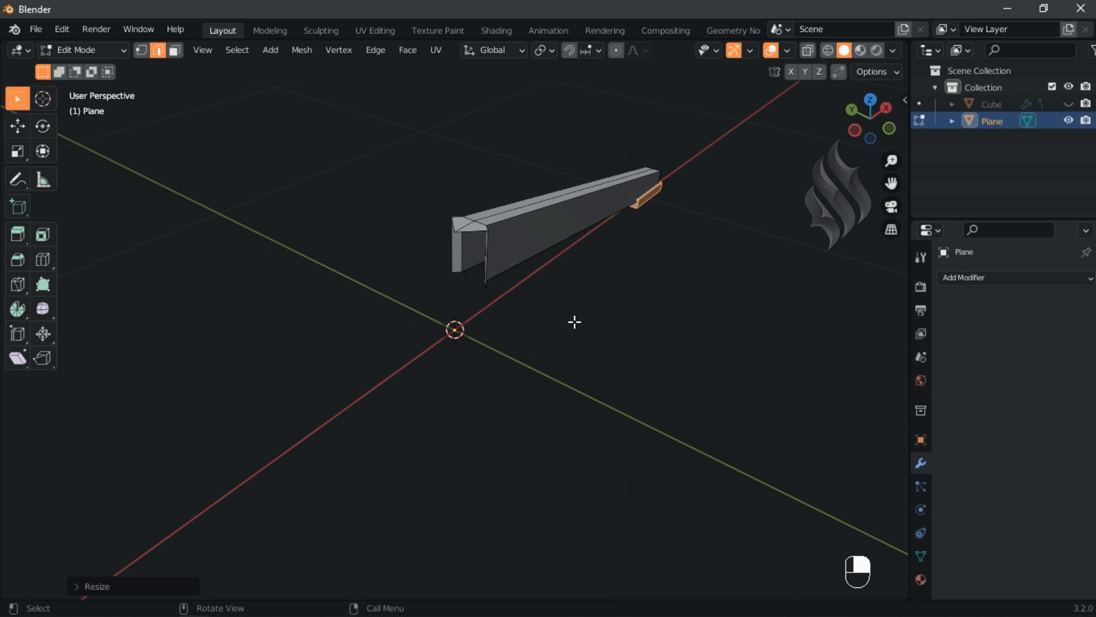
Step: Duplicate the whole leg with a 90° rotation about the 3D cursor and repeat it twice to form a four-legged star
key(a)
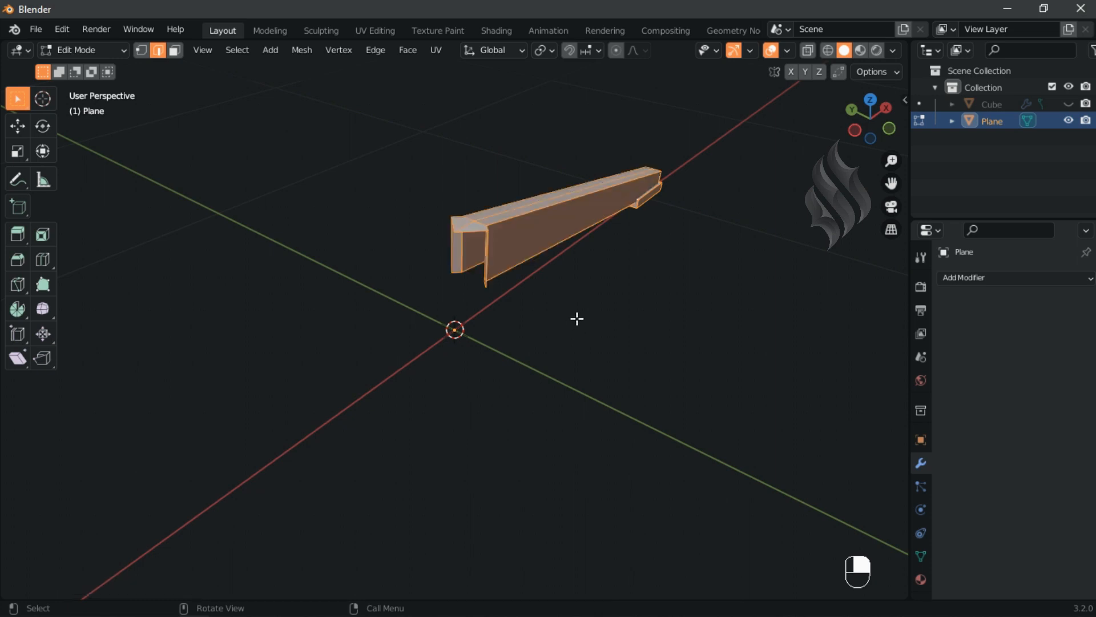
key(KP_7)
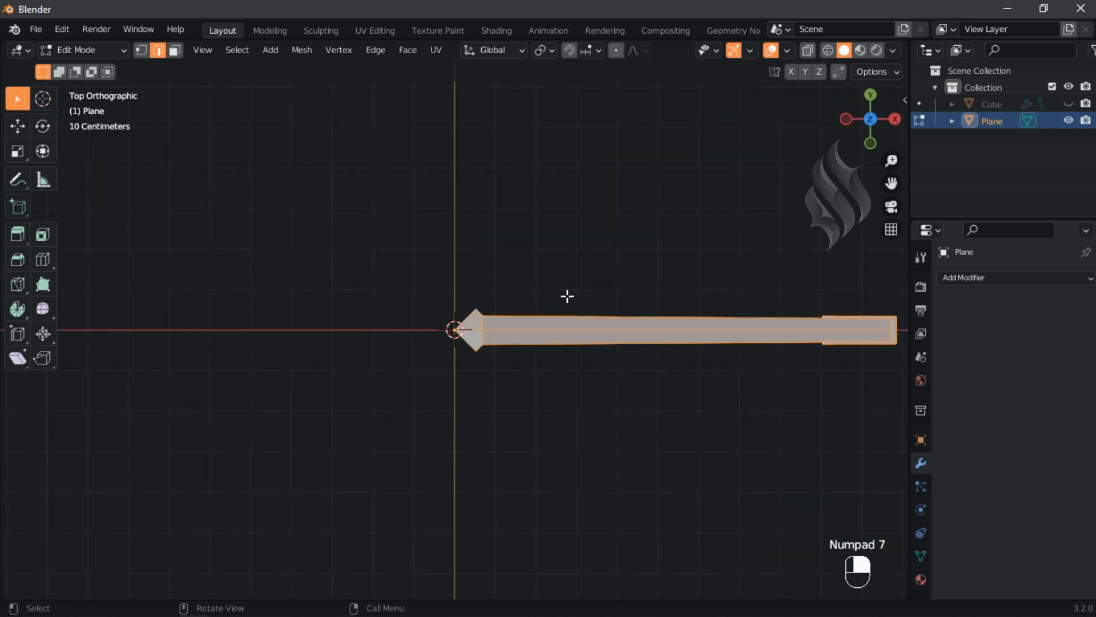
key(period)
click(663, 267)
key(shift+d)
text(r90)
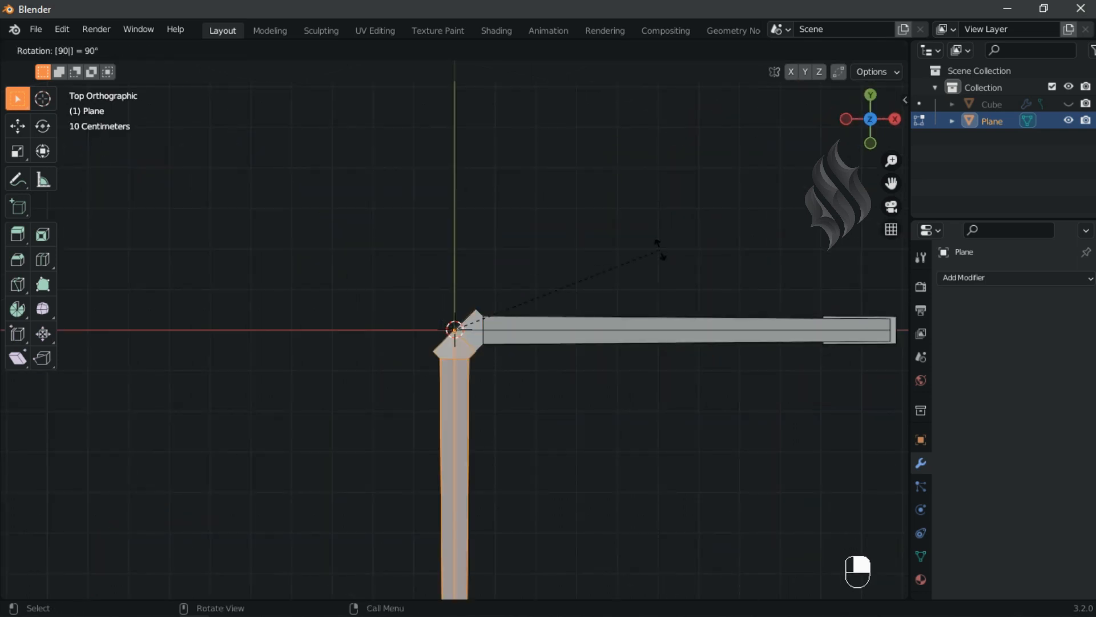
click(659, 249)
key(shift+r)
key(shift+r)
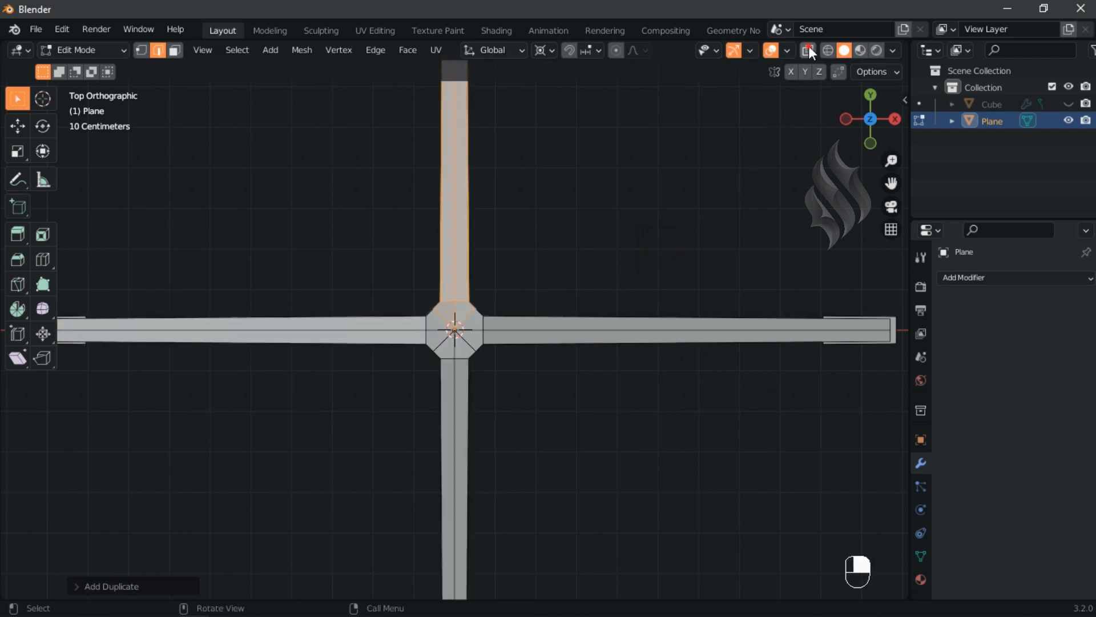
Step: Merge the overlapping vertices of the central hub by distance
key(alt+z)
drag(356, 275, 514, 388)
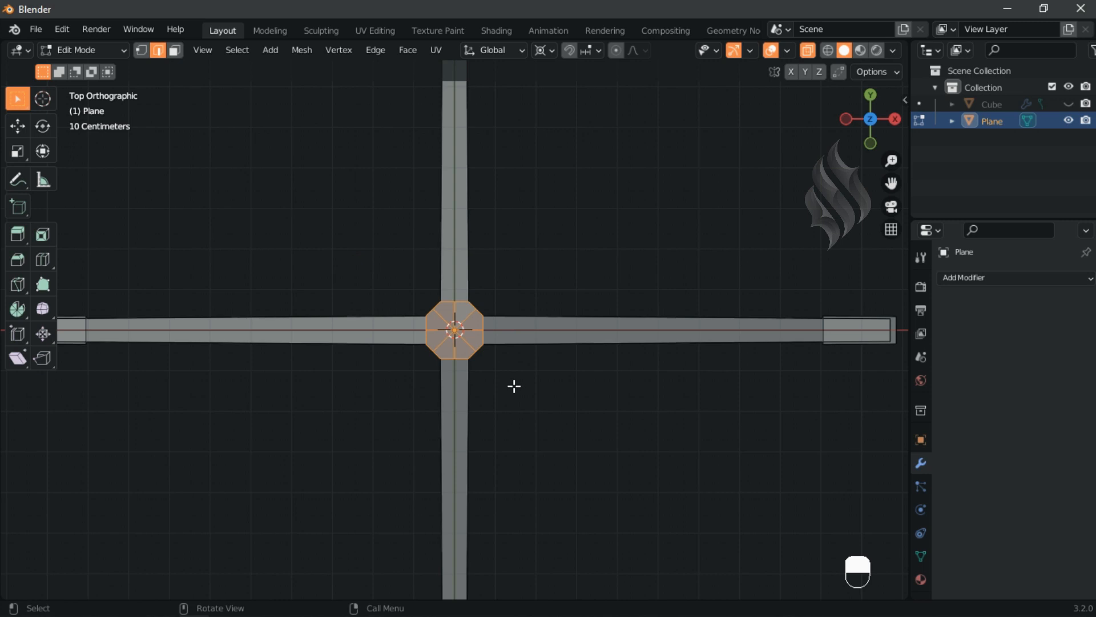
key(m)
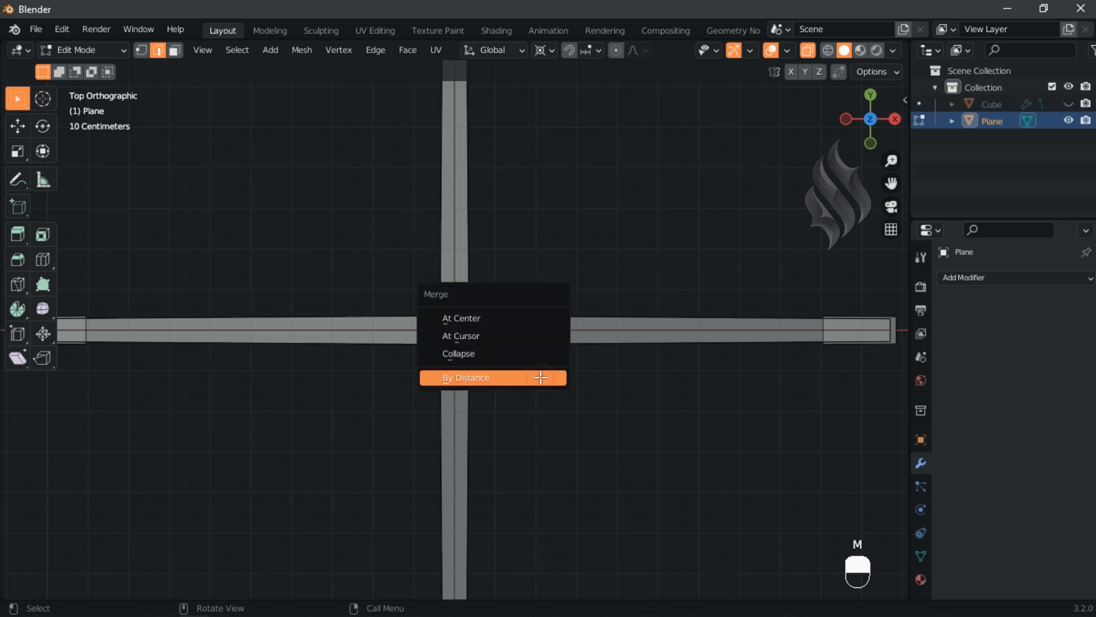
click(541, 378)
click(808, 51)
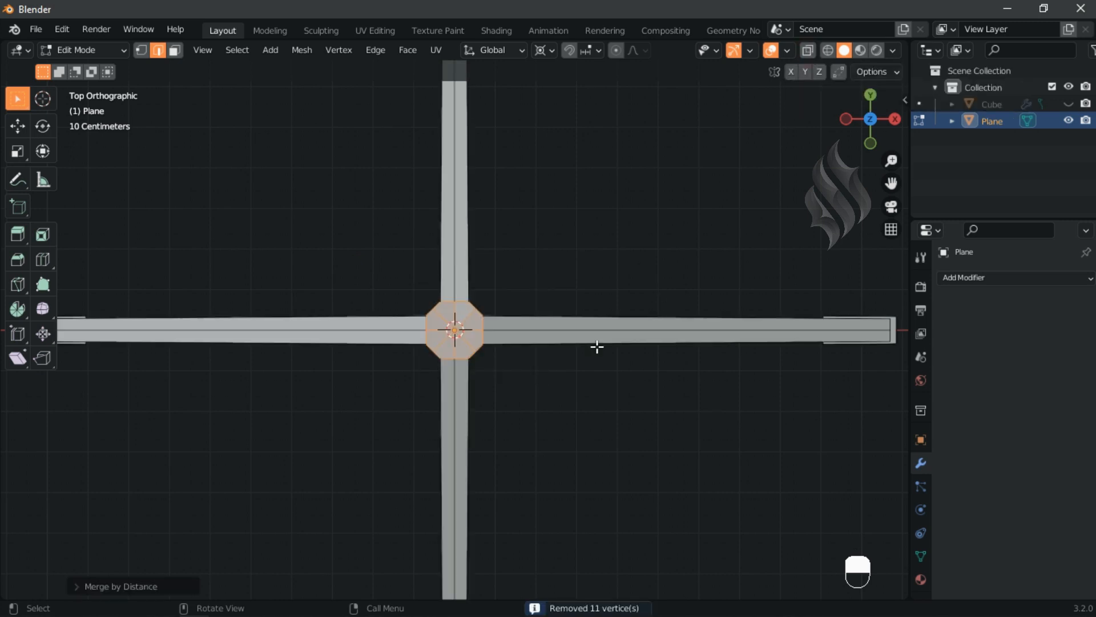
Step: Select the vertical corner edges between the legs around the hub and scale them inward about the 3D cursor, excluding Z
middle_drag(500, 377, 480, 319)
key(alt+a)
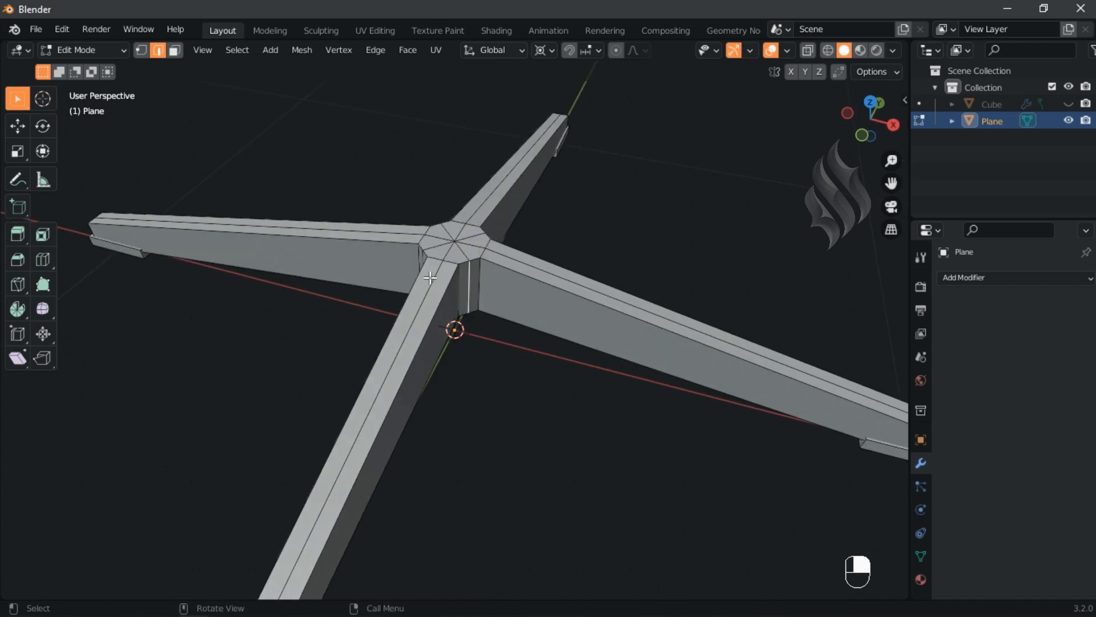
middle_drag(471, 280, 502, 292)
shift+click(440, 282)
middle_drag(444, 319, 637, 318)
mouse_move(450, 294)
middle_down()
mouse_move(573, 292)
mouse_move(451, 291)
middle_up()
shift+click(451, 292)
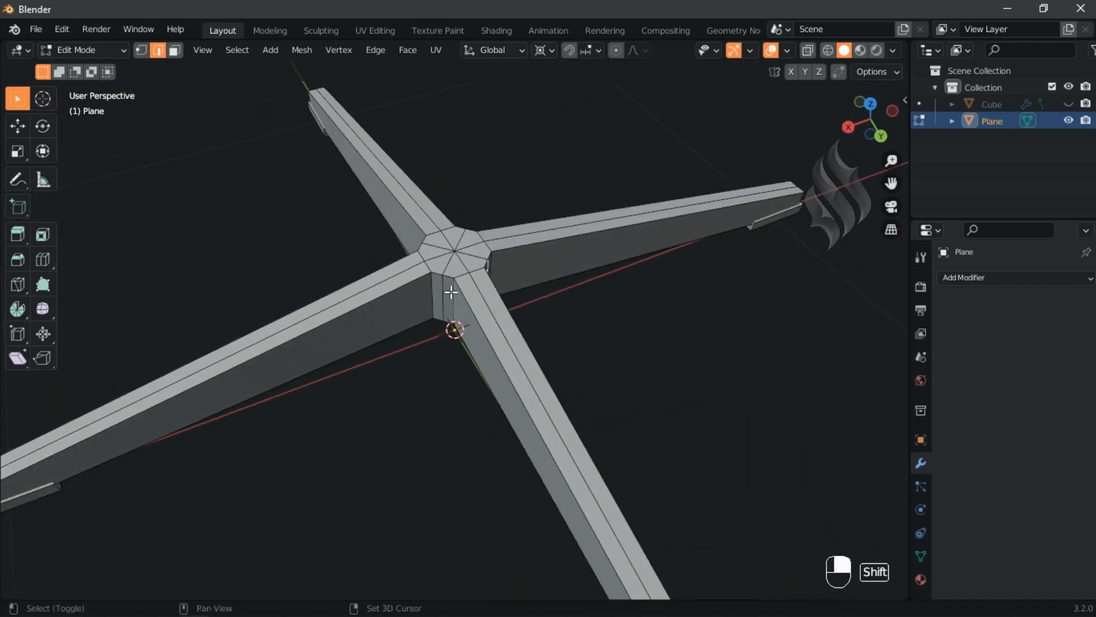
key(KP_7)
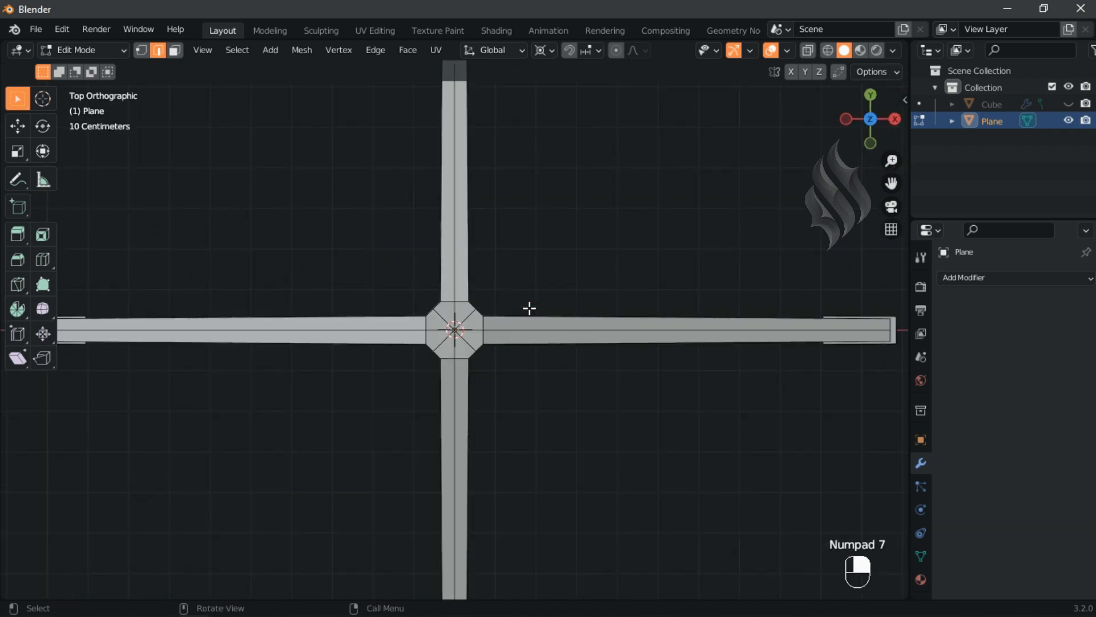
key(period)
click(604, 180)
key(s)
key(shift+z)
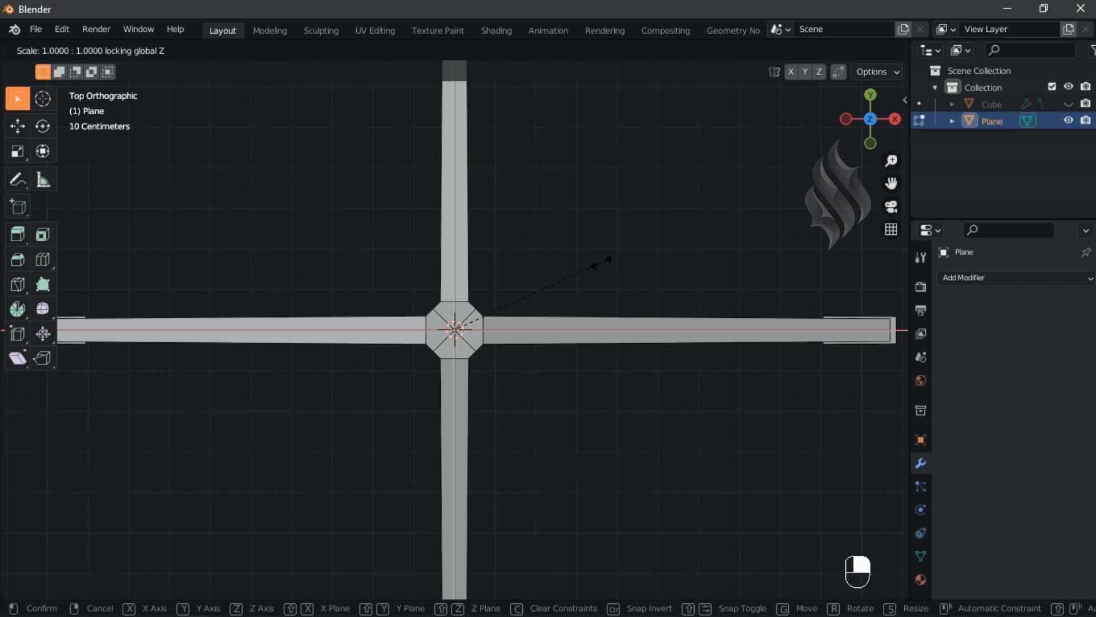
click(602, 262)
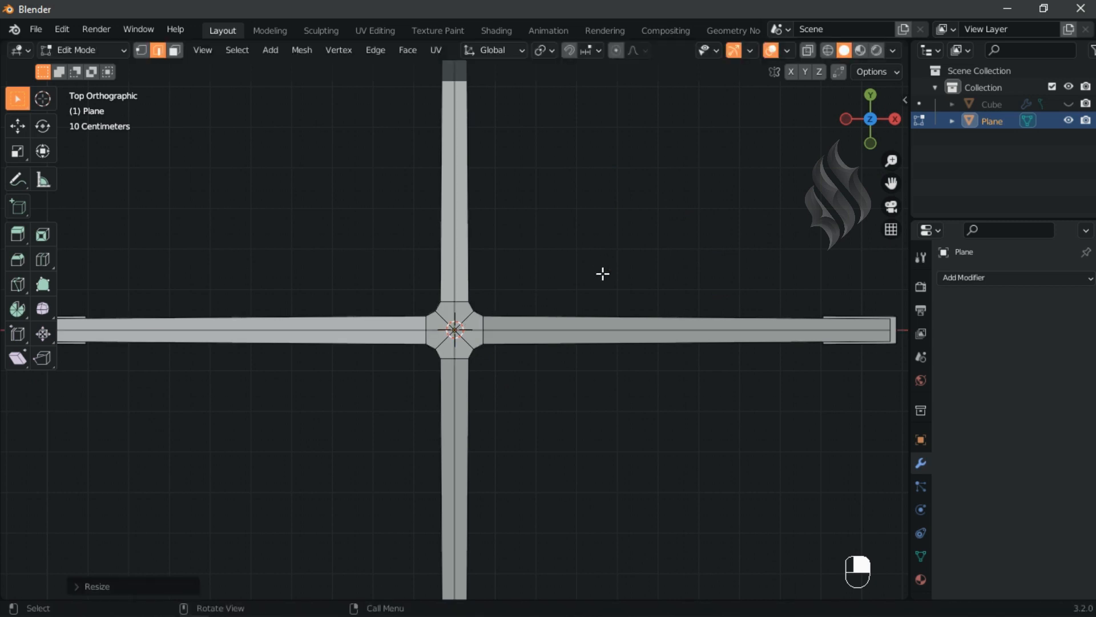
Step: Apply Limited Dissolve to the entire leg base mesh and switch to vertex selection
key(a)
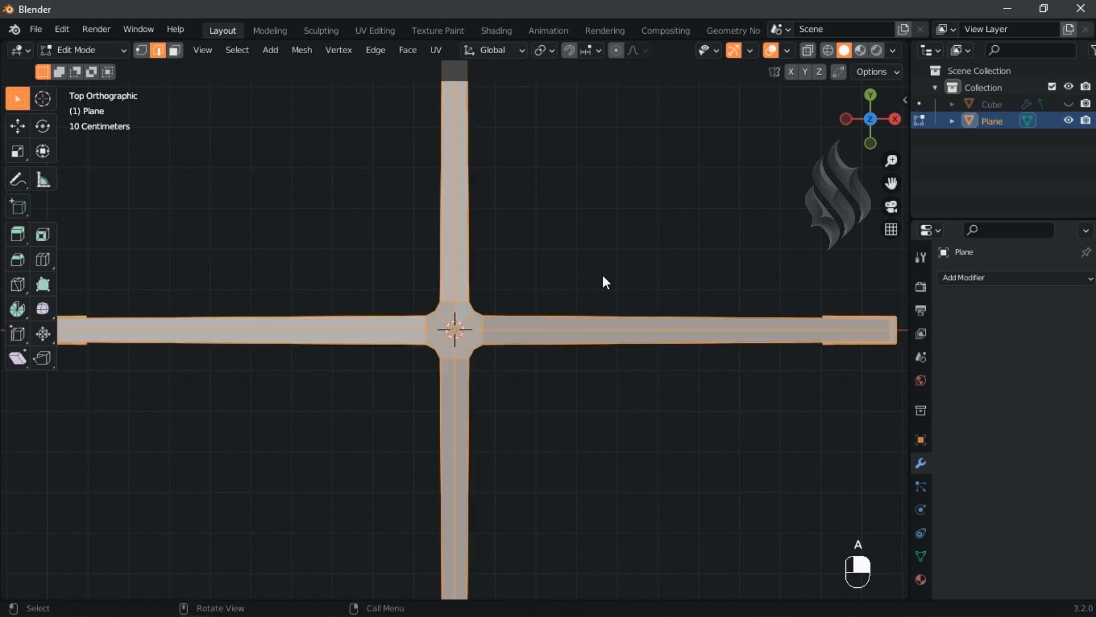
key(x)
click(556, 426)
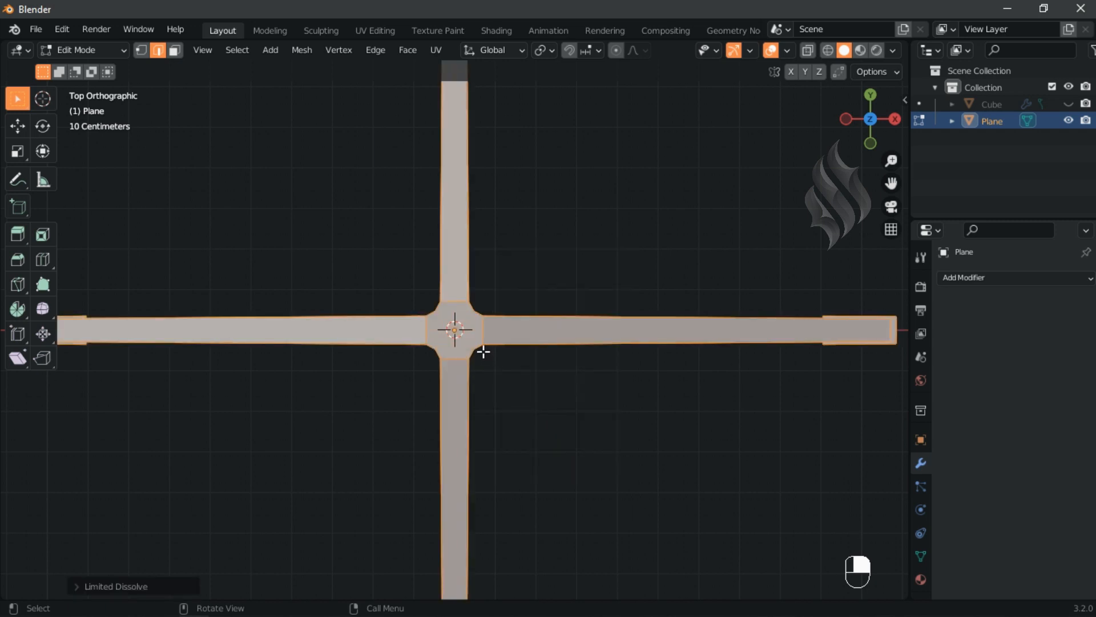
ctrl+middle_drag(484, 353, 240, 168)
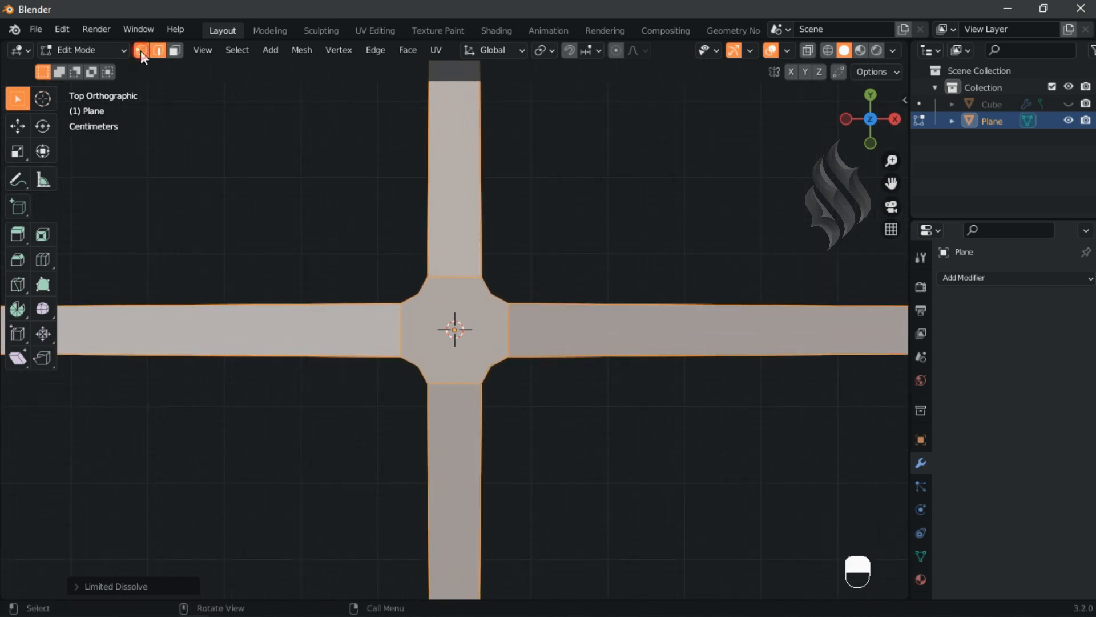
click(140, 50)
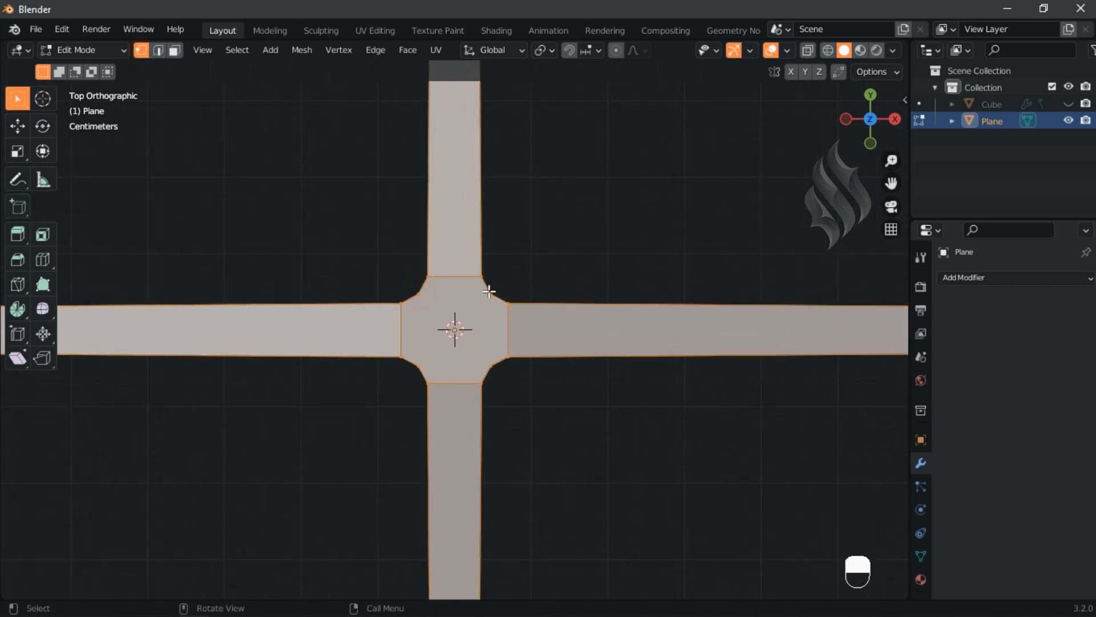
Step: Connect the four inner corner vertices on the hub's top face with edges to form a square
click(489, 291)
shift+click(418, 294)
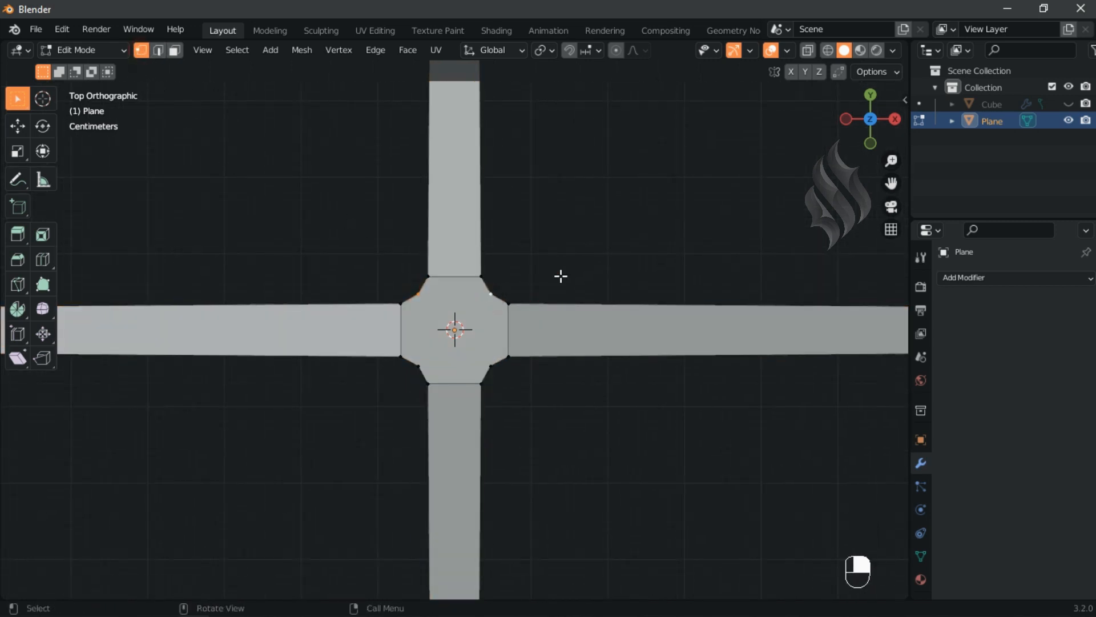
key(j)
key(j)
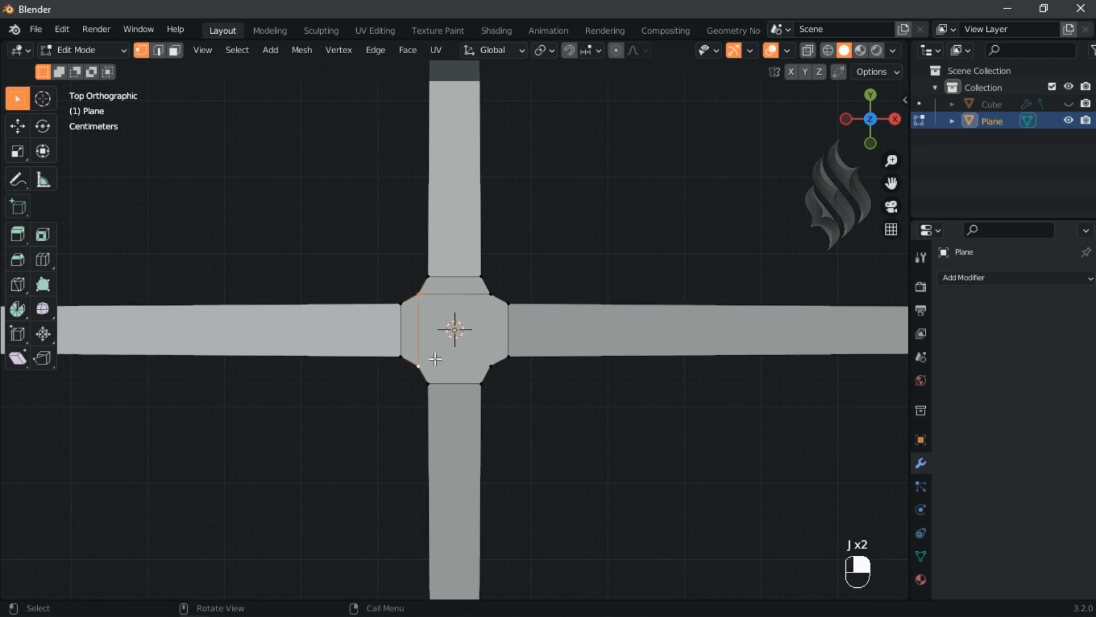
shift+click(493, 366)
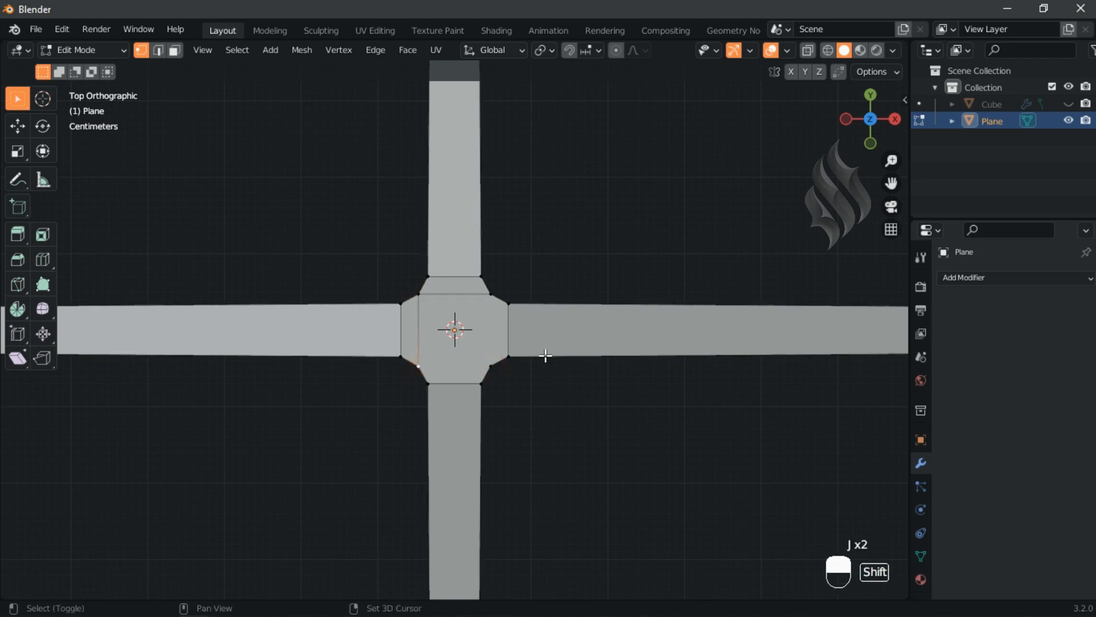
click(492, 367)
shift+click(547, 287)
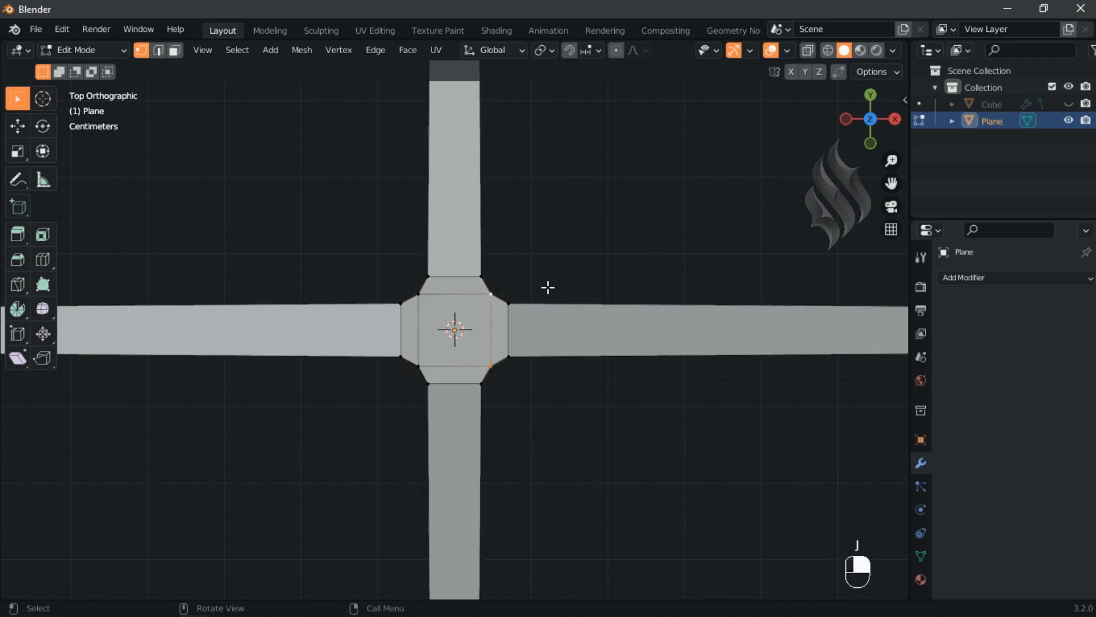
ctrl+middle_drag(540, 241, 567, 384)
Step: Add a Bevel modifier with 2 segments to the leg base and shade the object smooth
key(Tab)
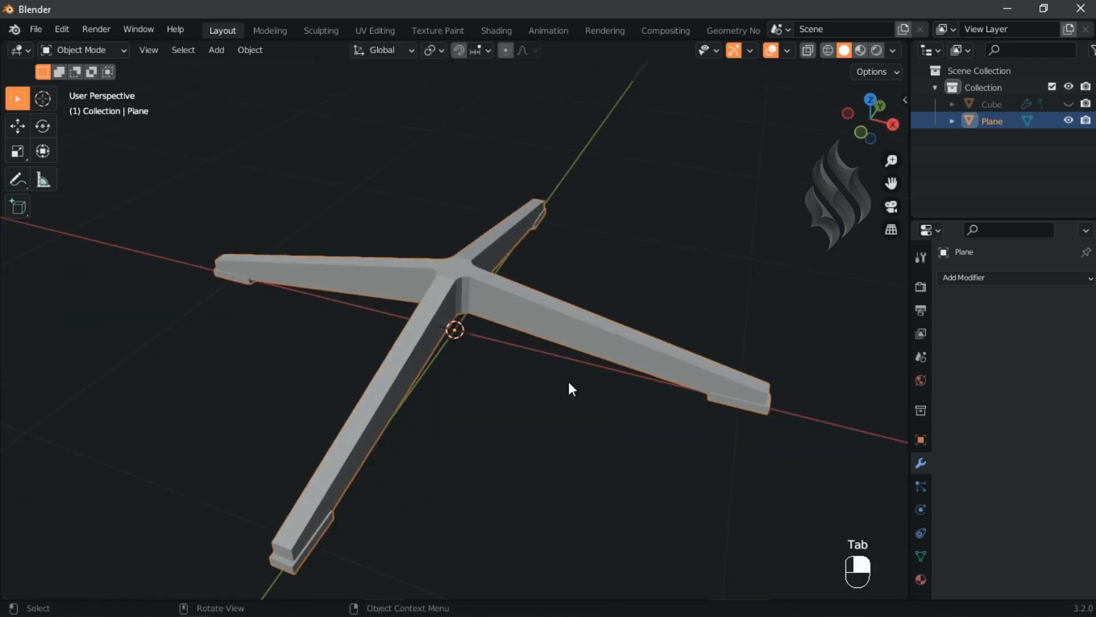
click(963, 278)
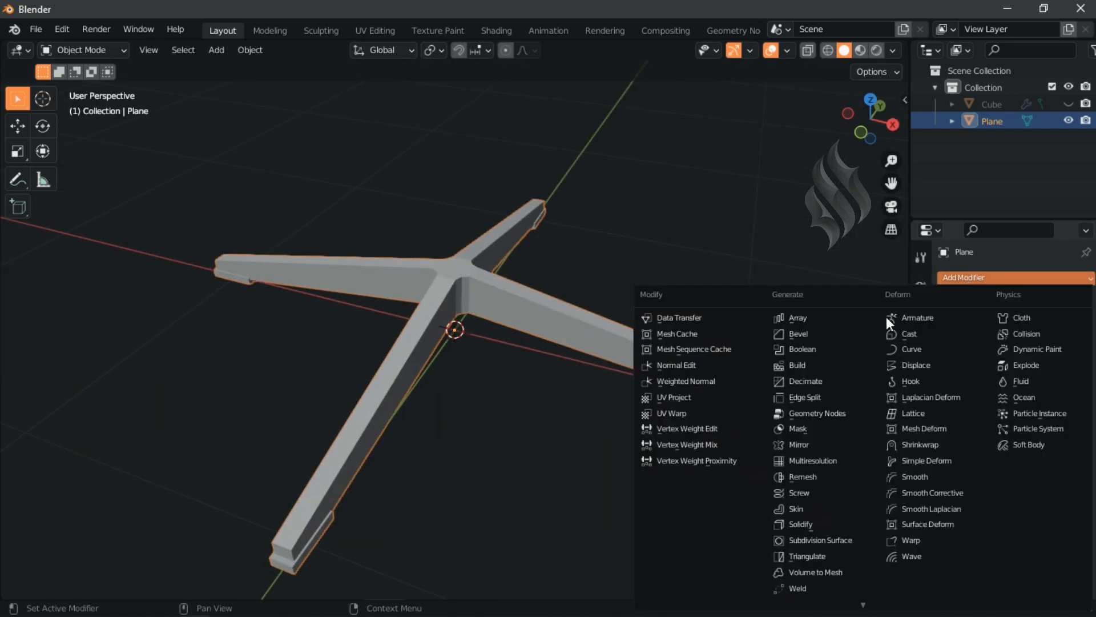
click(794, 335)
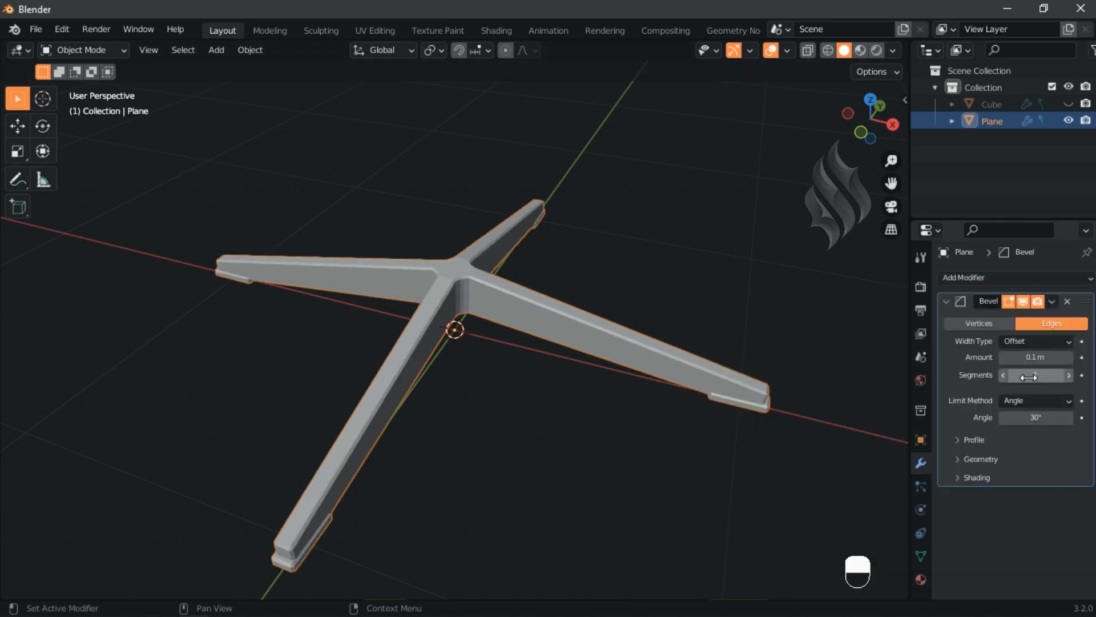
click(1067, 375)
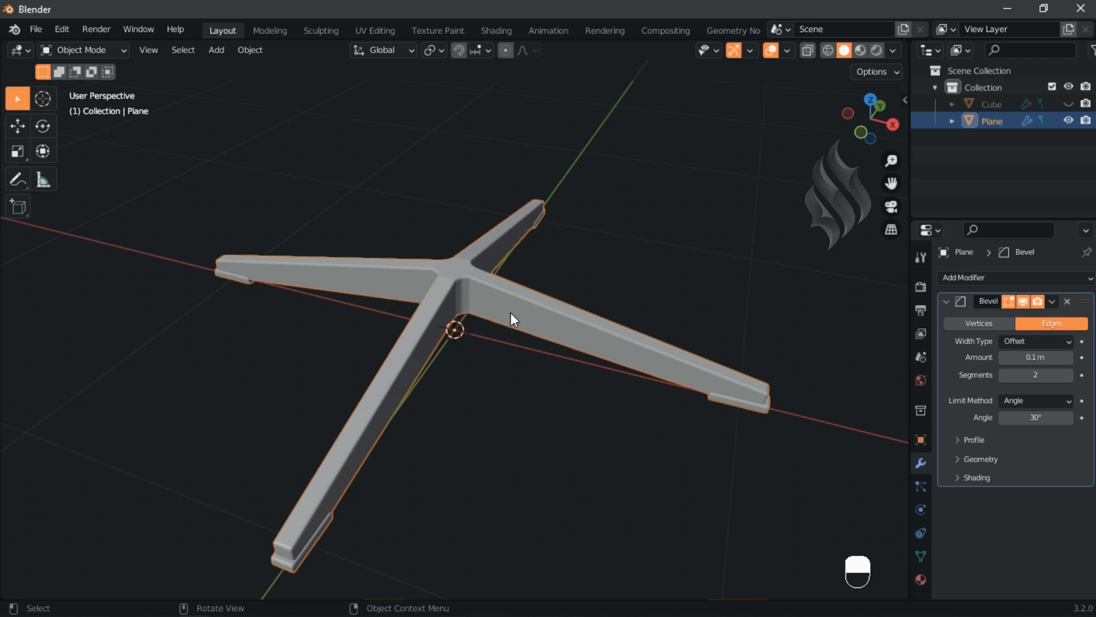
right_click(512, 282)
click(512, 282)
Step: Rotate the whole leg base 45° in the top view so the legs form an X
key(KP_7)
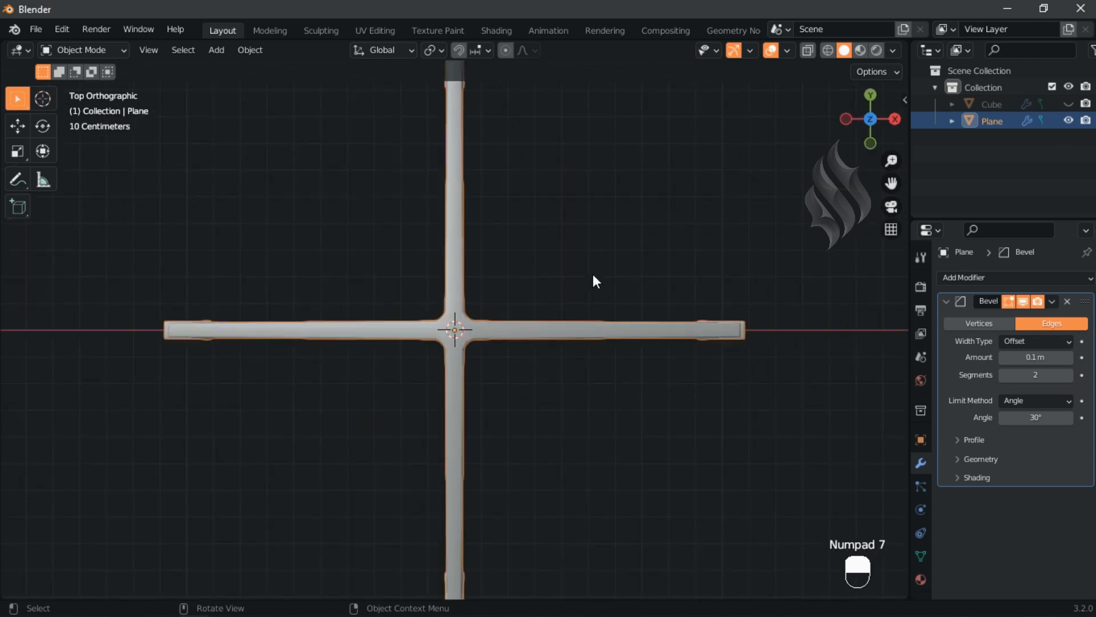
key(r)
key(4)
key(5)
click(519, 307)
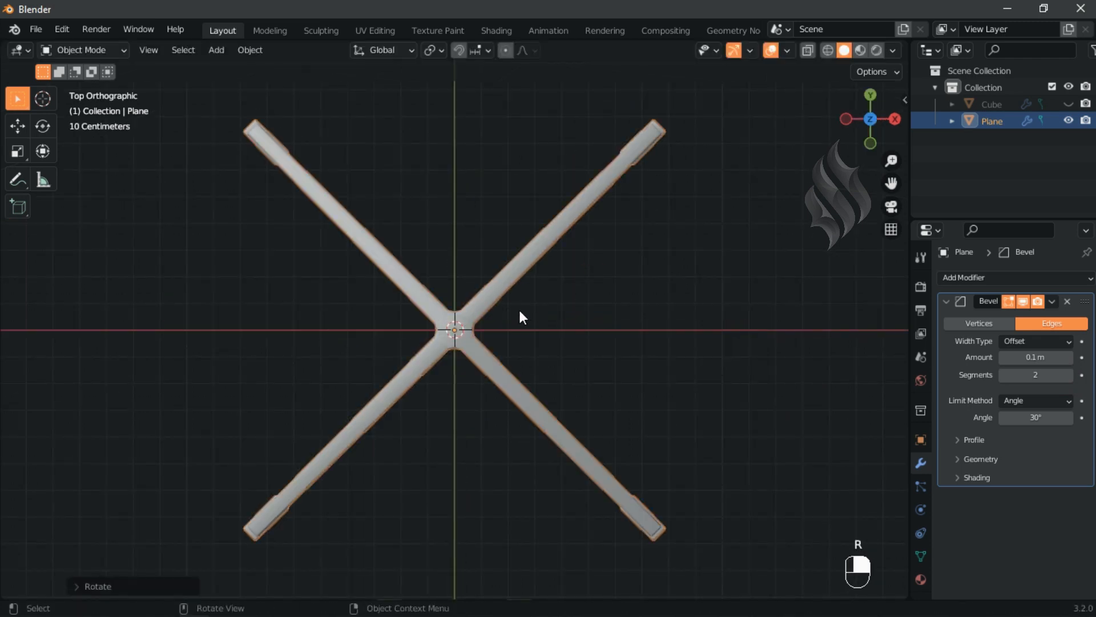
Step: Select the central top face of the hub and snap the 3D cursor to it
key(Tab)
key(3)
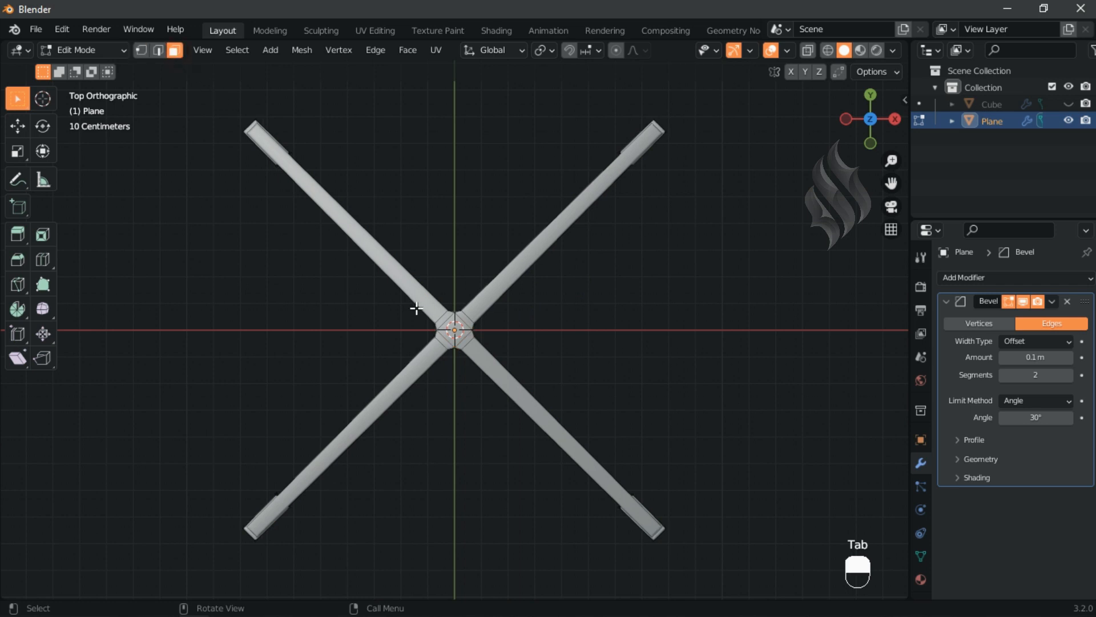
click(514, 339)
key(shift+s)
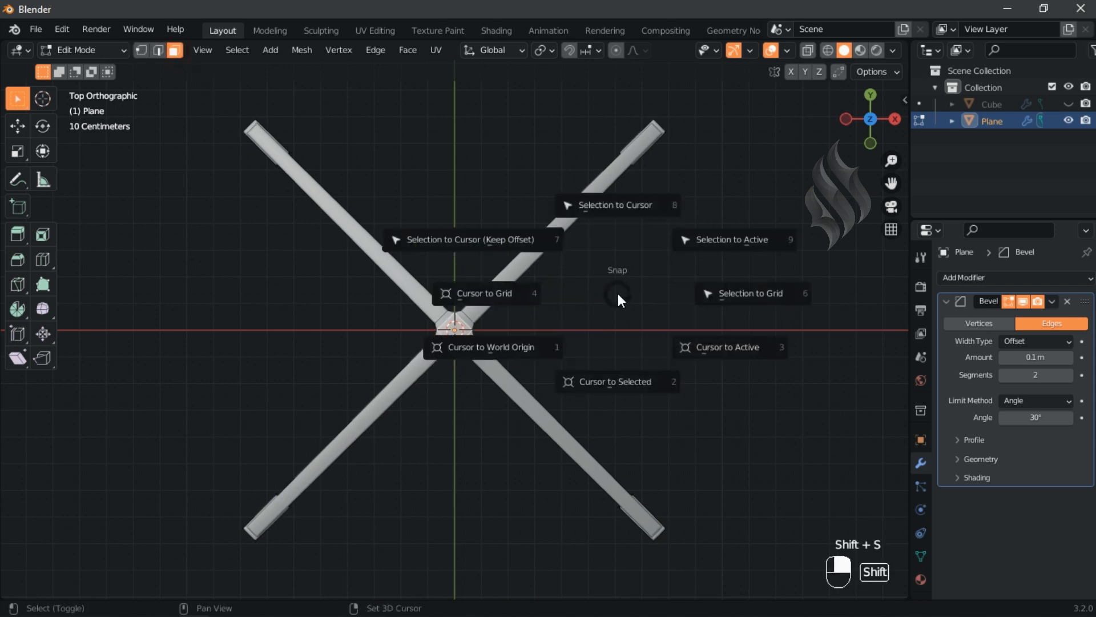
click(620, 371)
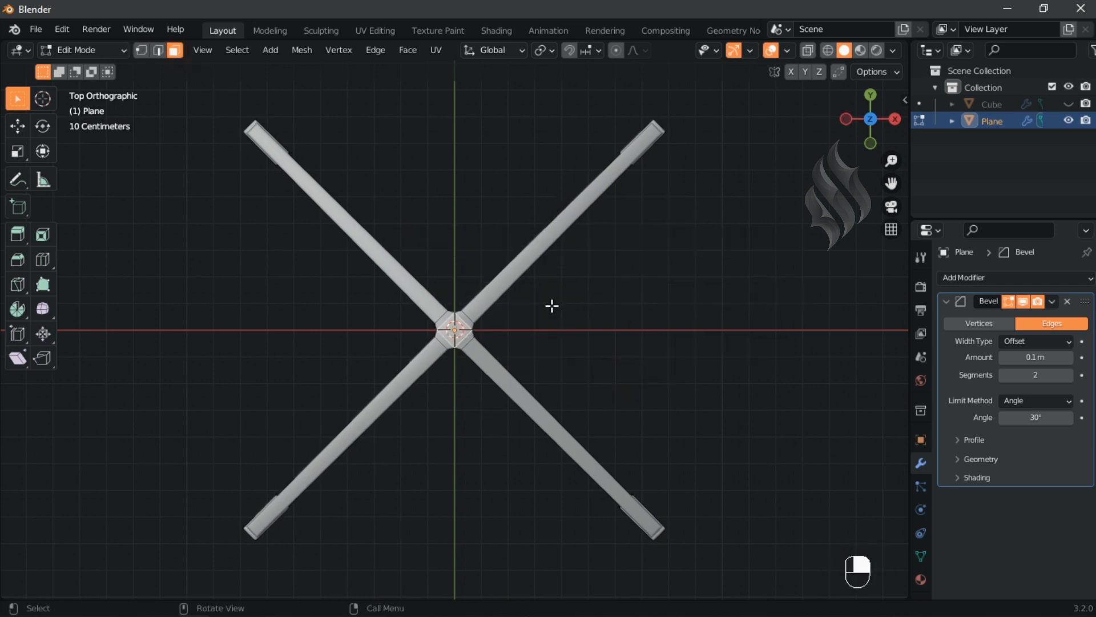
Step: Add a circle mesh at the 3D cursor in Object Mode and scale it to 0.06
key(Tab)
key(shift+a)
mouse_move(573, 275)
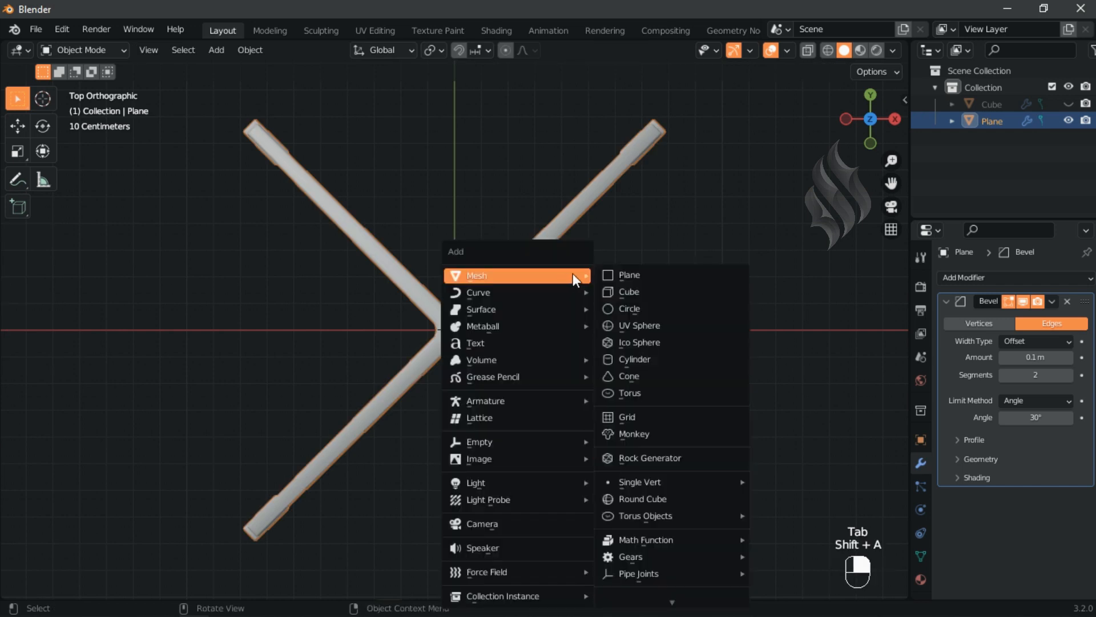
click(625, 311)
key(s)
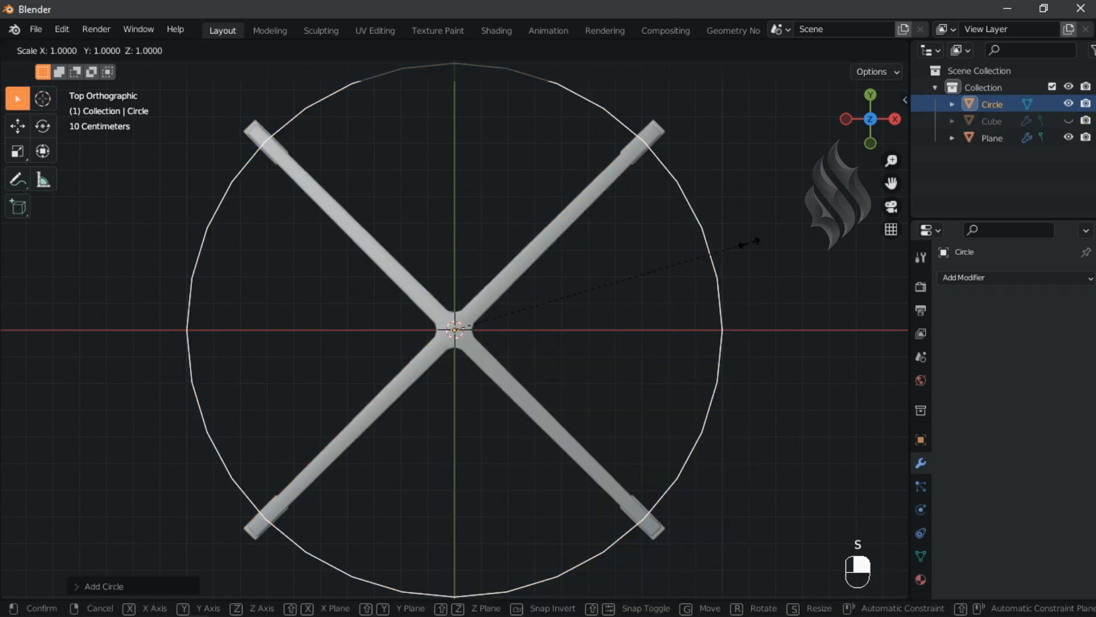
text(0)
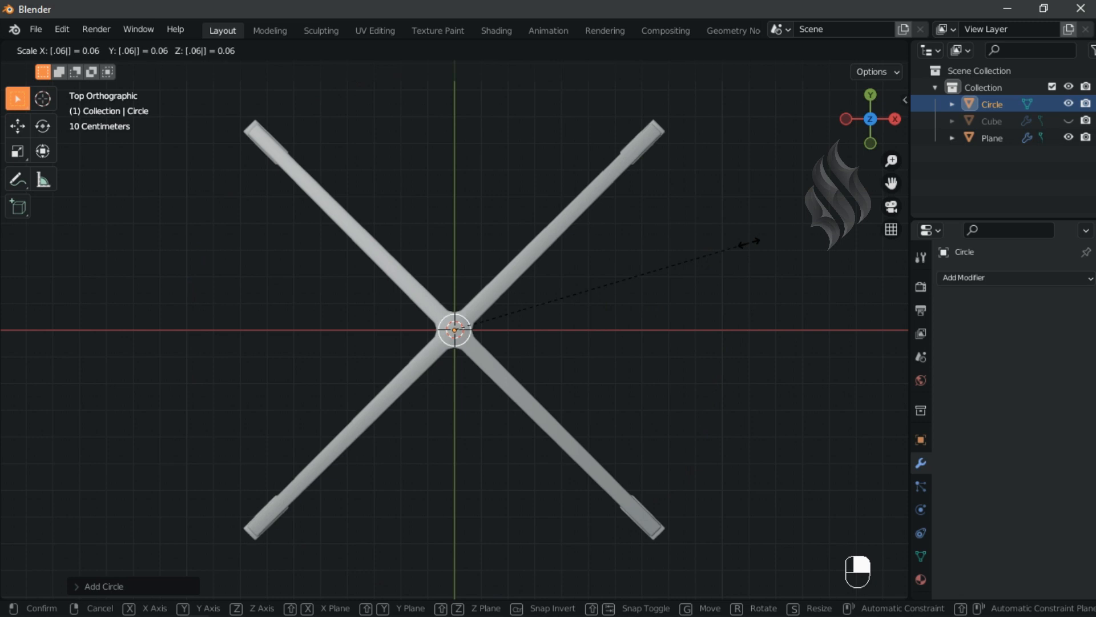
key(Return)
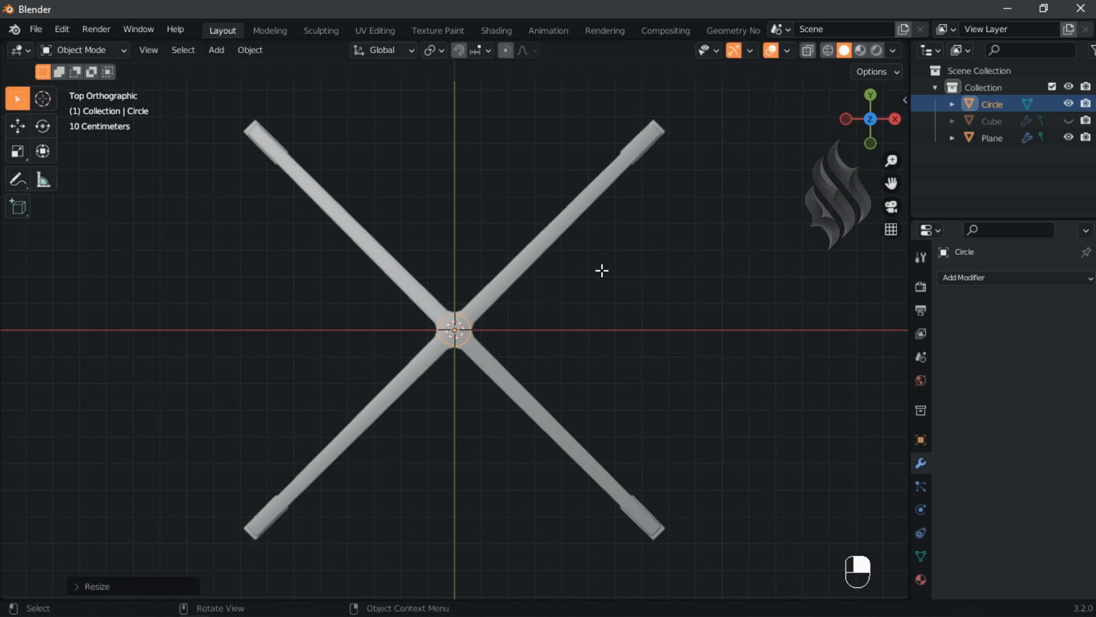
Step: Extrude the circle's edge loop 0.5 m upward along Z to form the lower column
key(Tab)
click(157, 50)
key(KP_1)
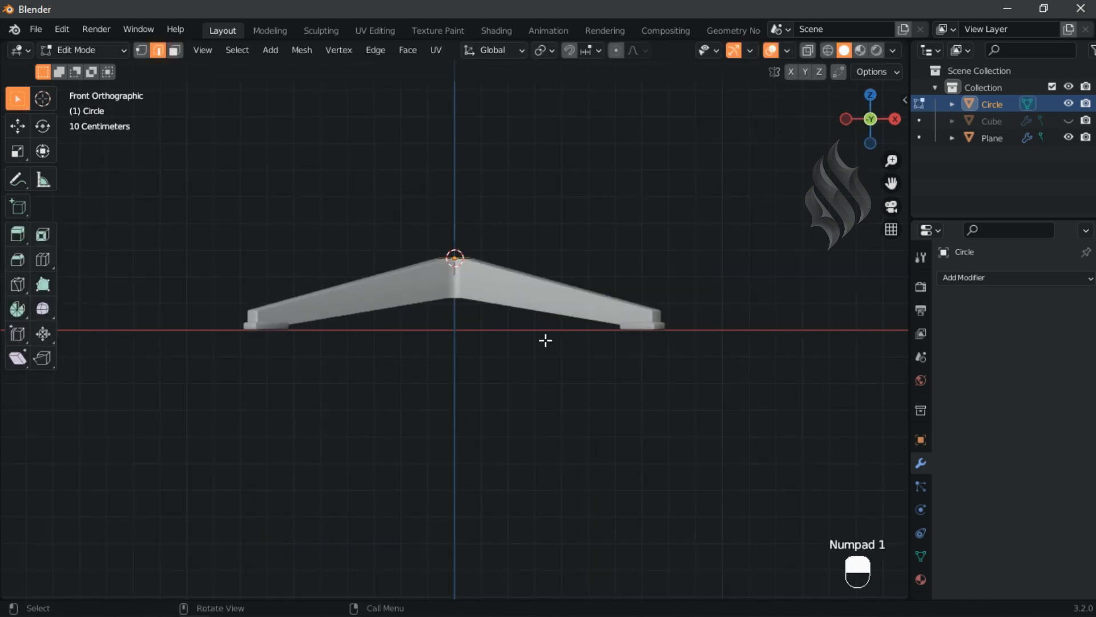
shift+middle_drag(519, 232, 532, 396)
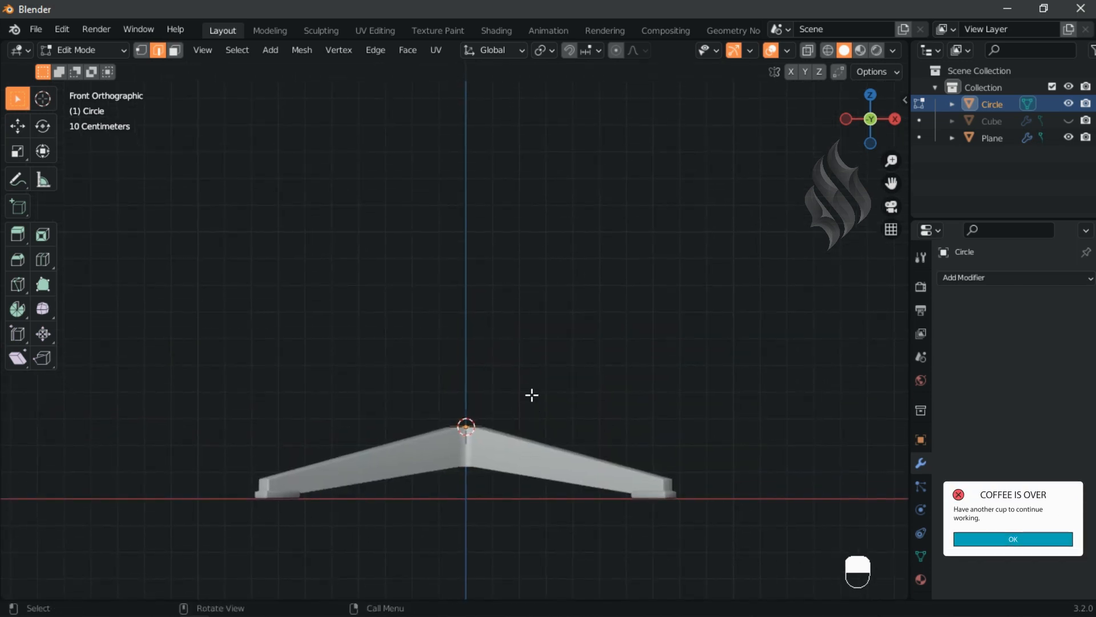
key(g)
text(z)
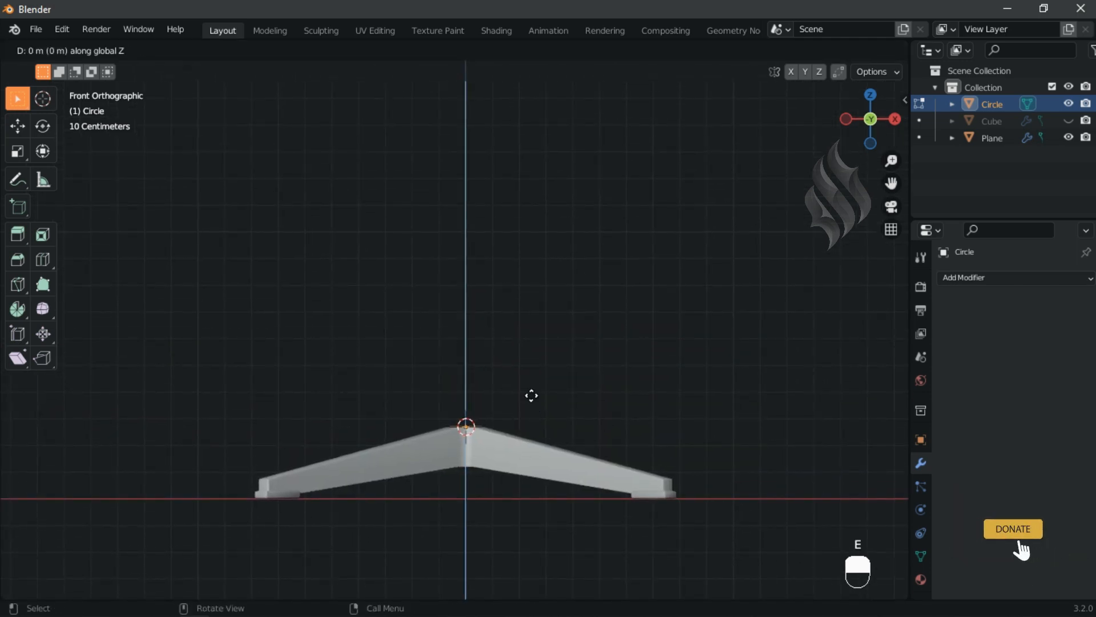
text(0.5)
key(Return)
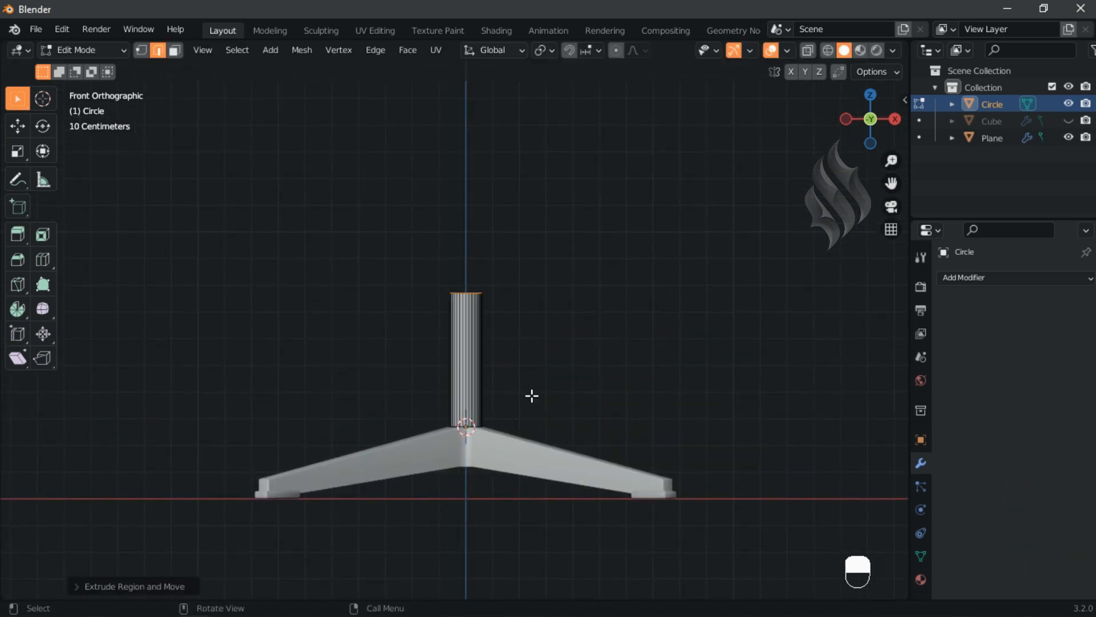
Step: Extrude the column's top edge loop inward, scaling it by 0.7
key(KP_7)
ctrl+middle_drag(514, 339, 485, 245)
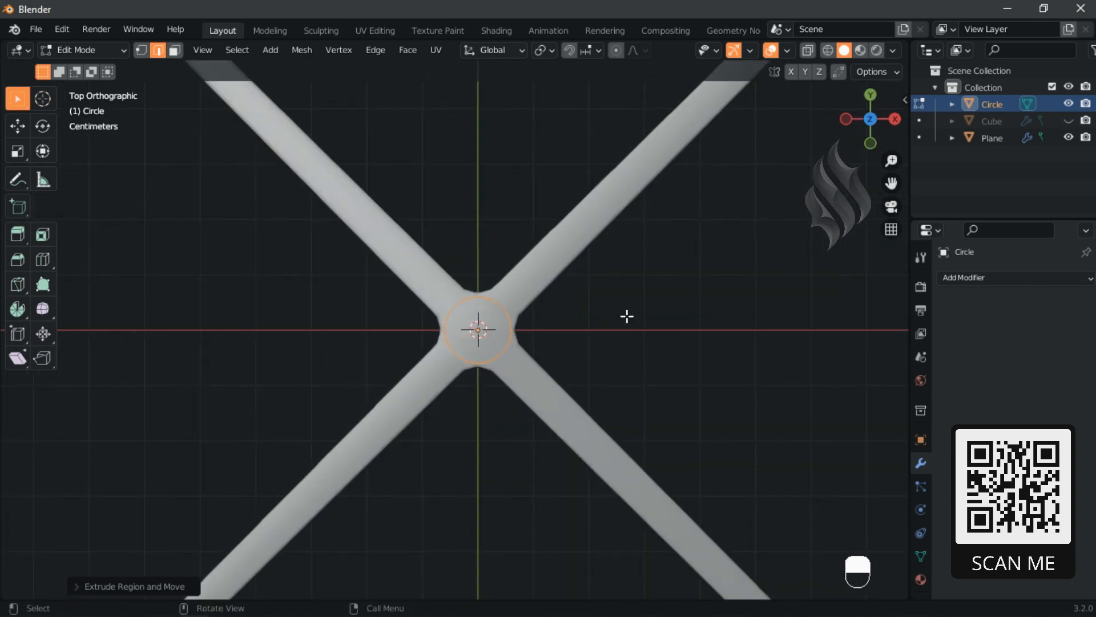
key(e)
text(s)
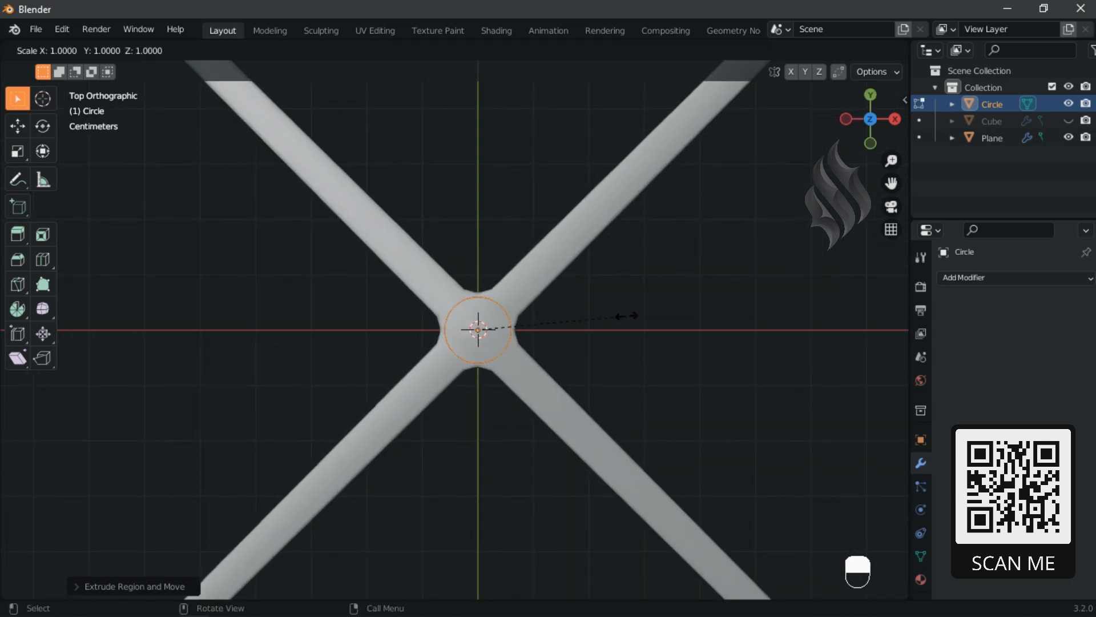
text(0.7)
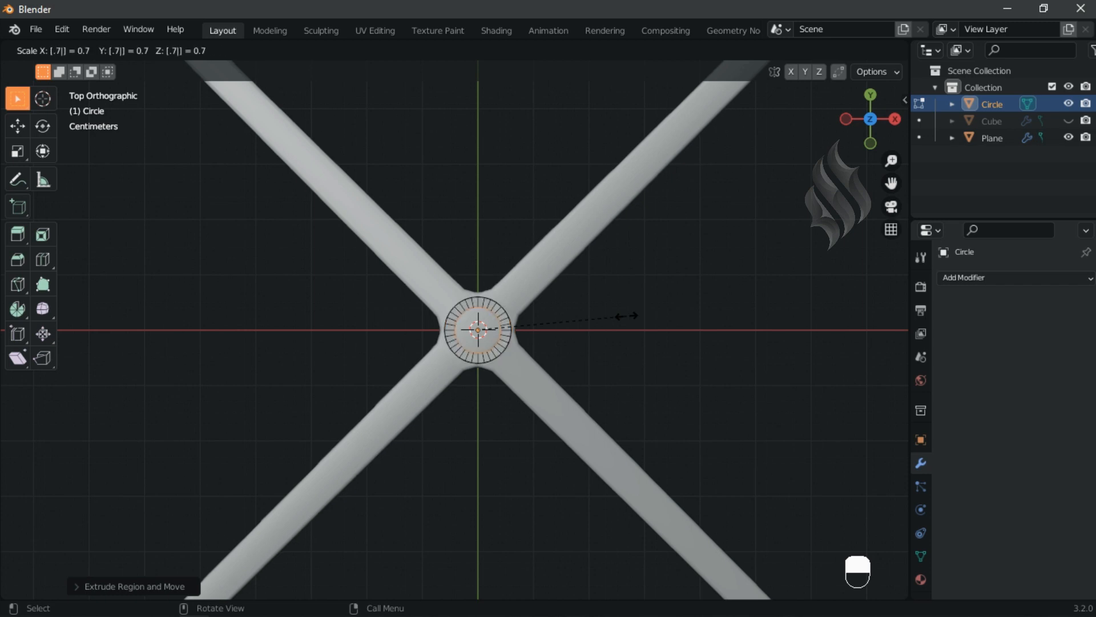
key(Return)
Step: Unhide the chair shell and extrude the narrowed top loop 0.22 m upward along Z
key(KP_1)
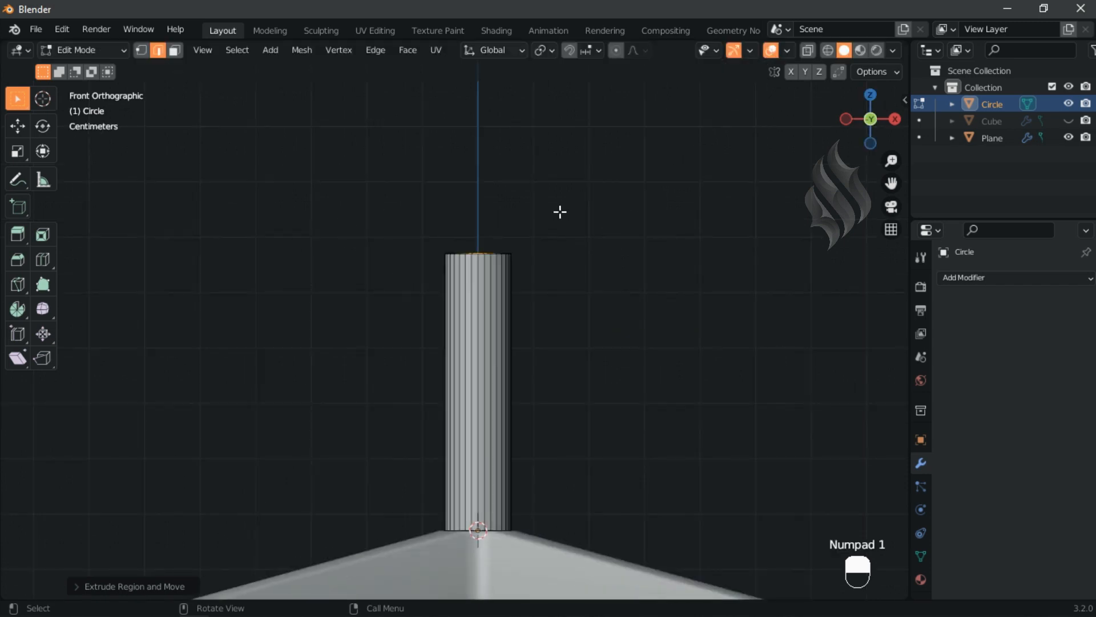
scroll(560, 212, down, 5)
click(1068, 120)
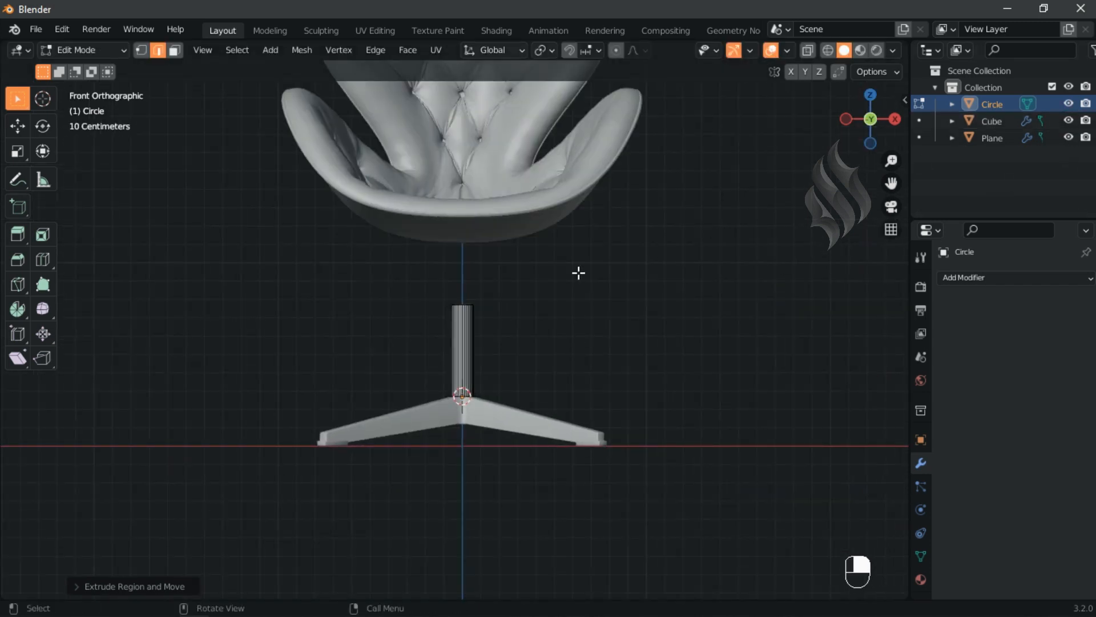
key(e)
text(z)
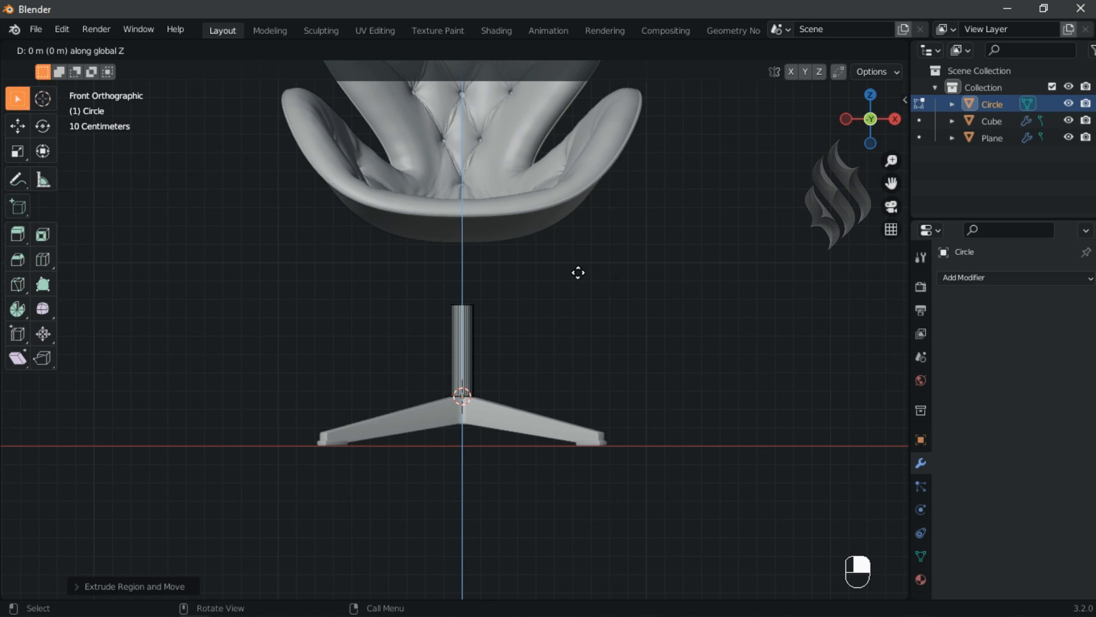
text(0.22)
key(Return)
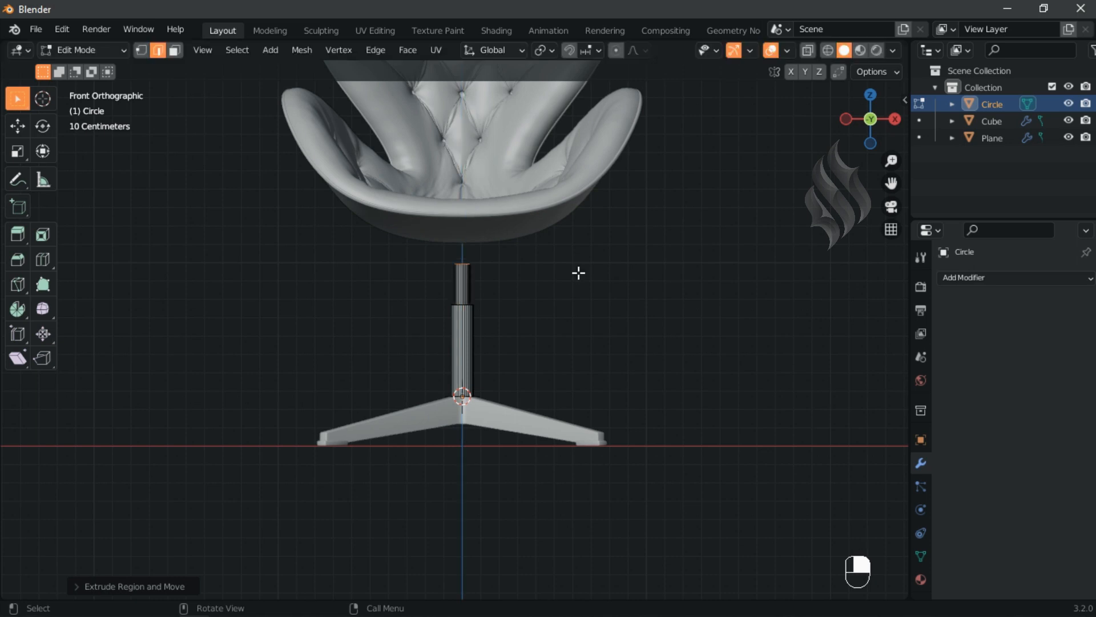
Step: Extrude the top loop outward at scale 1.3, and extrude it upward along Z to the underside of the chair shell
key(e)
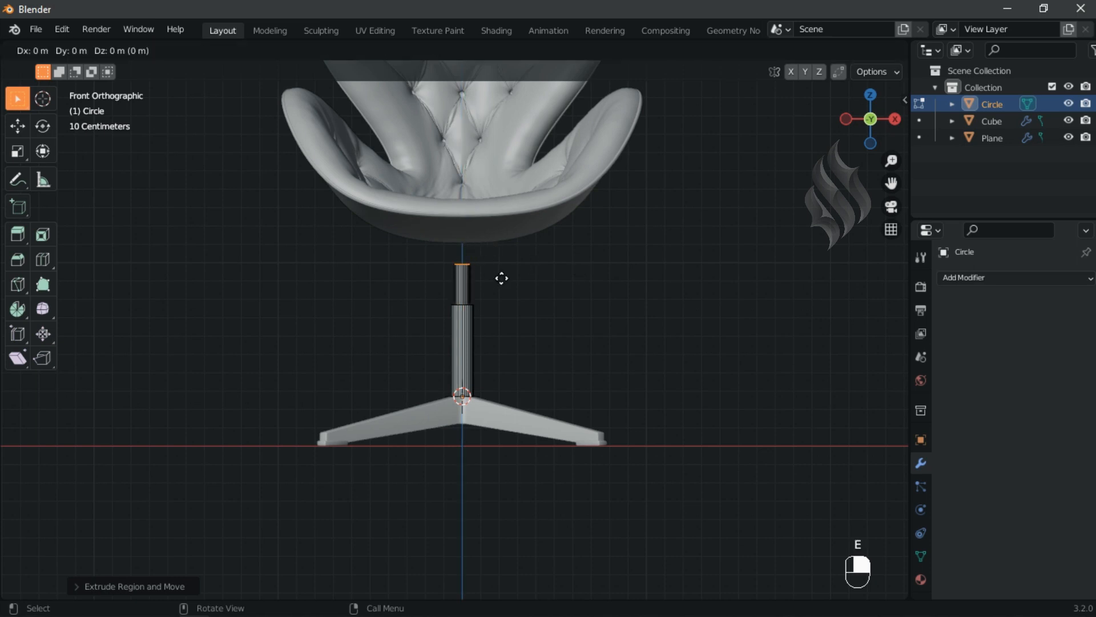
key(s)
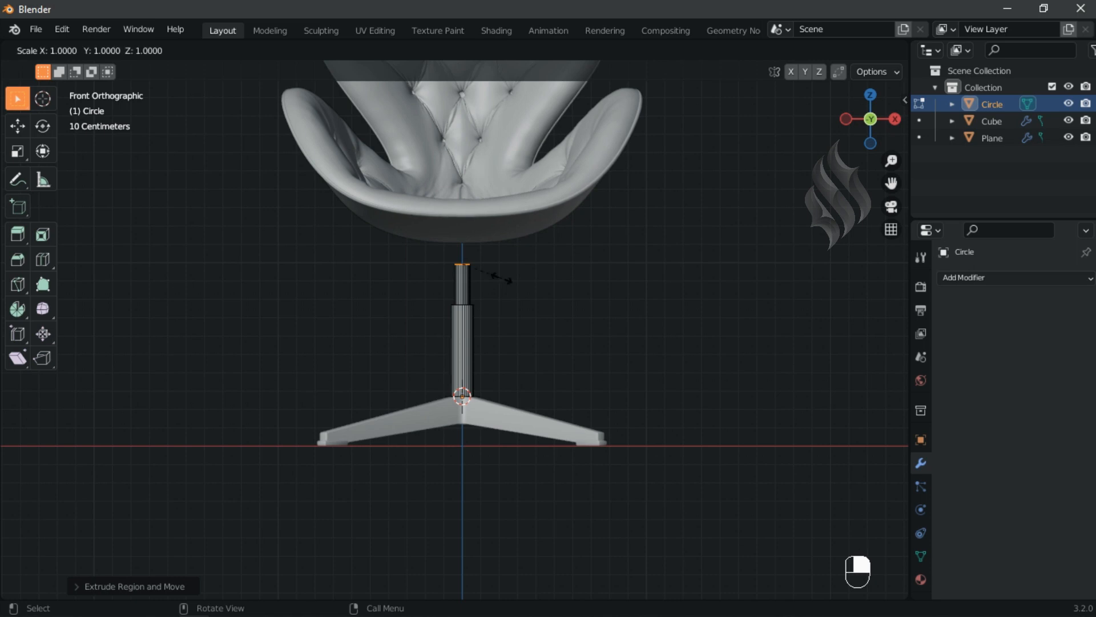
text(1.1)
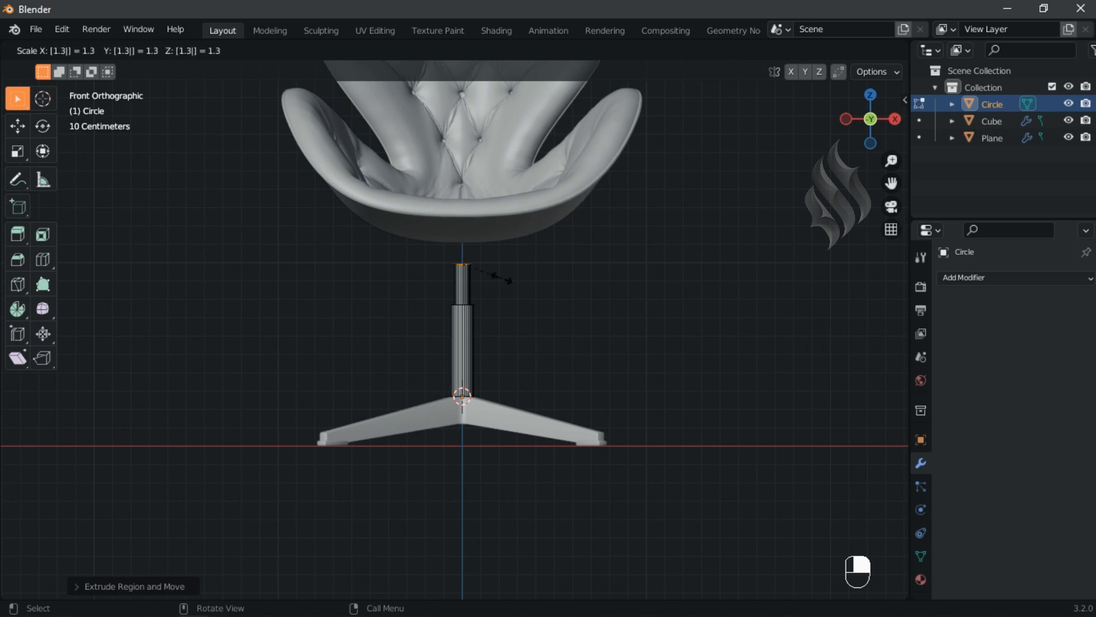
key(Return)
key(e)
key(z)
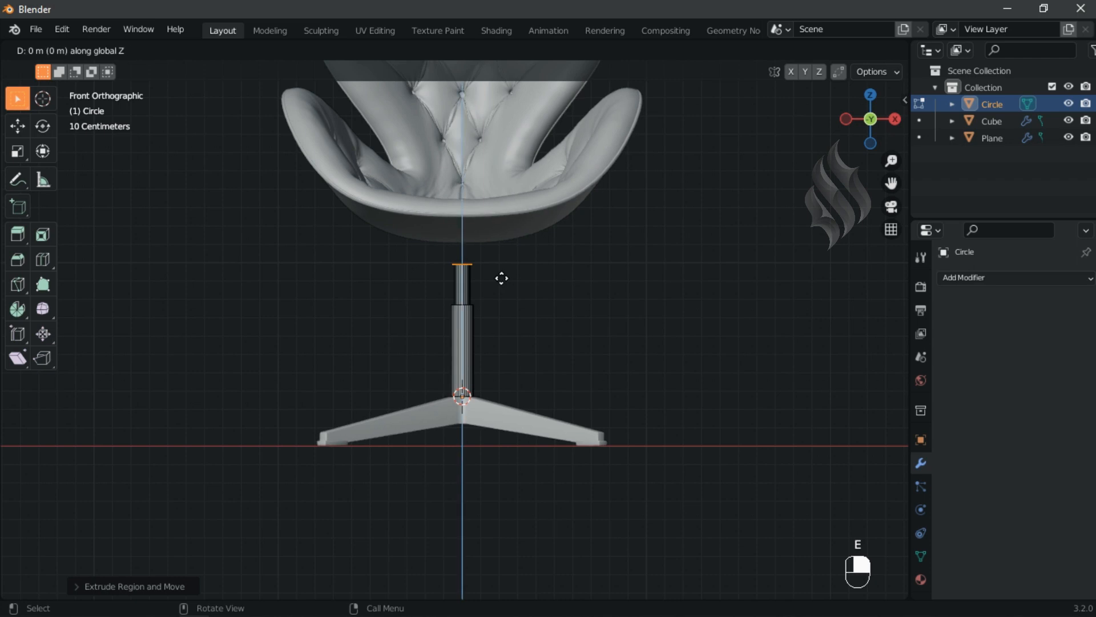
click(495, 250)
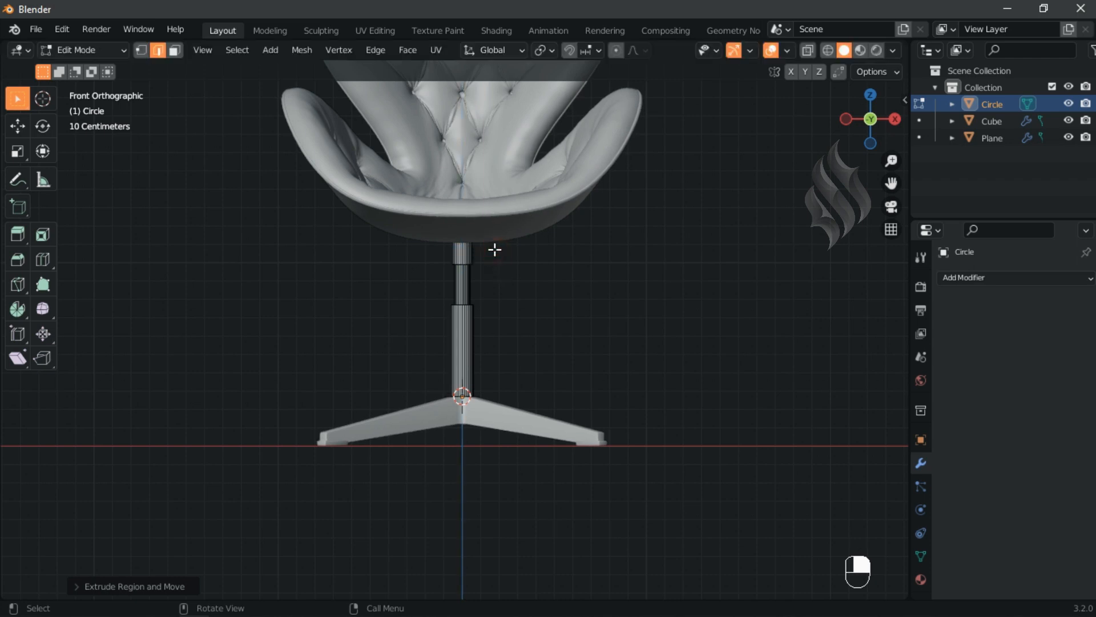
Step: Hide the chair shell and reset the 3D cursor to the world origin
middle_drag(494, 231, 455, 295)
click(1068, 121)
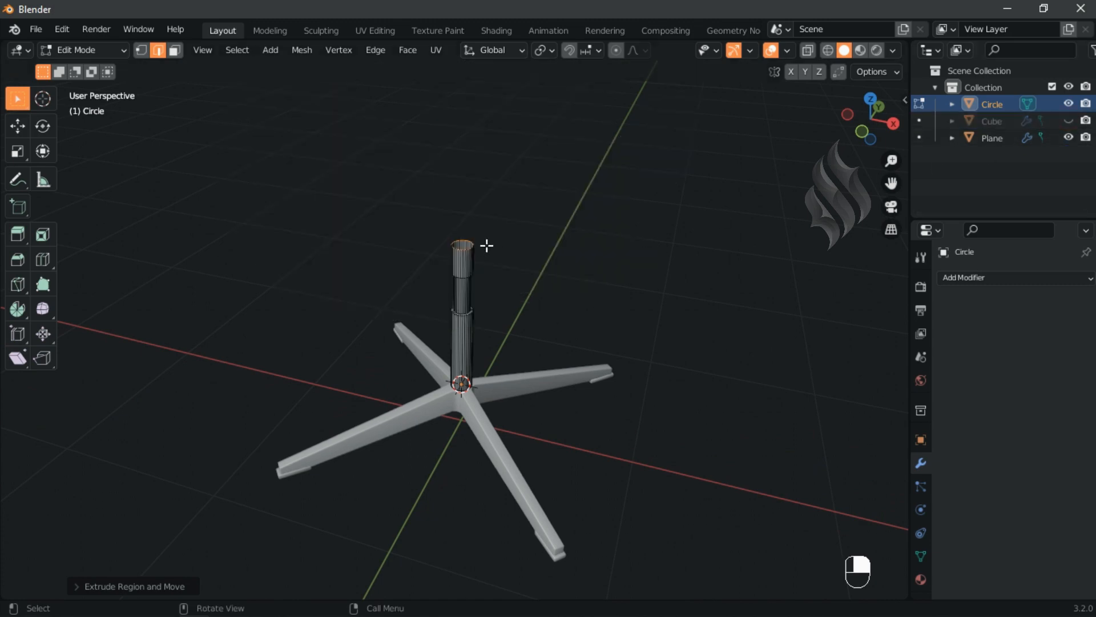
key(shift+c)
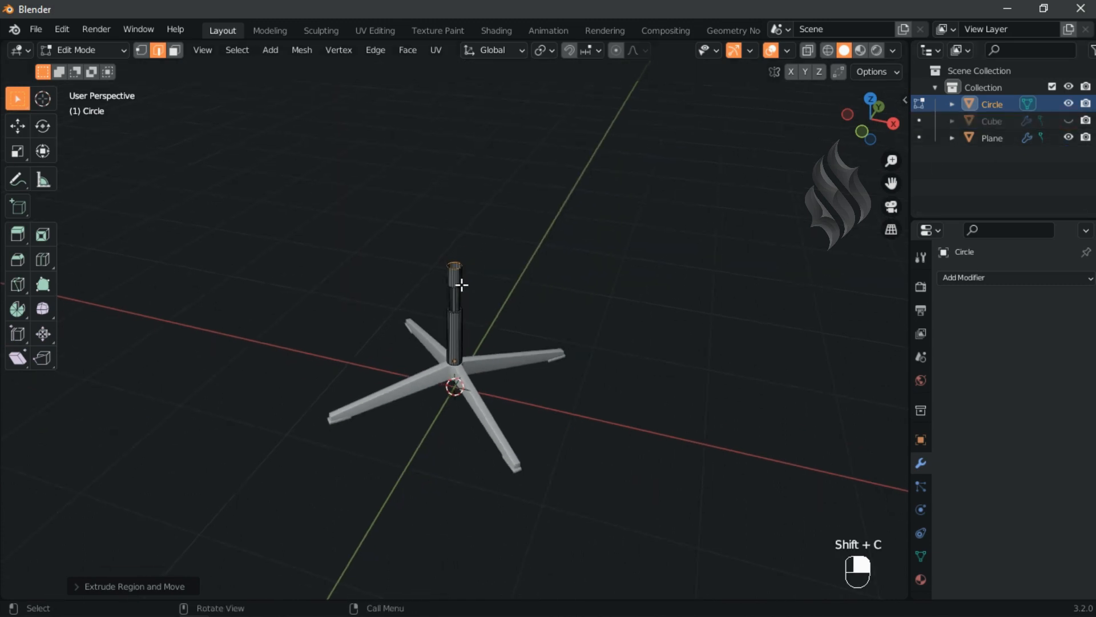
Step: Bevel the two outer edge loops bordering the column's narrow middle section with 2 segments and a width of about 0.1 m
ctrl+middle_drag(458, 284, 451, 183)
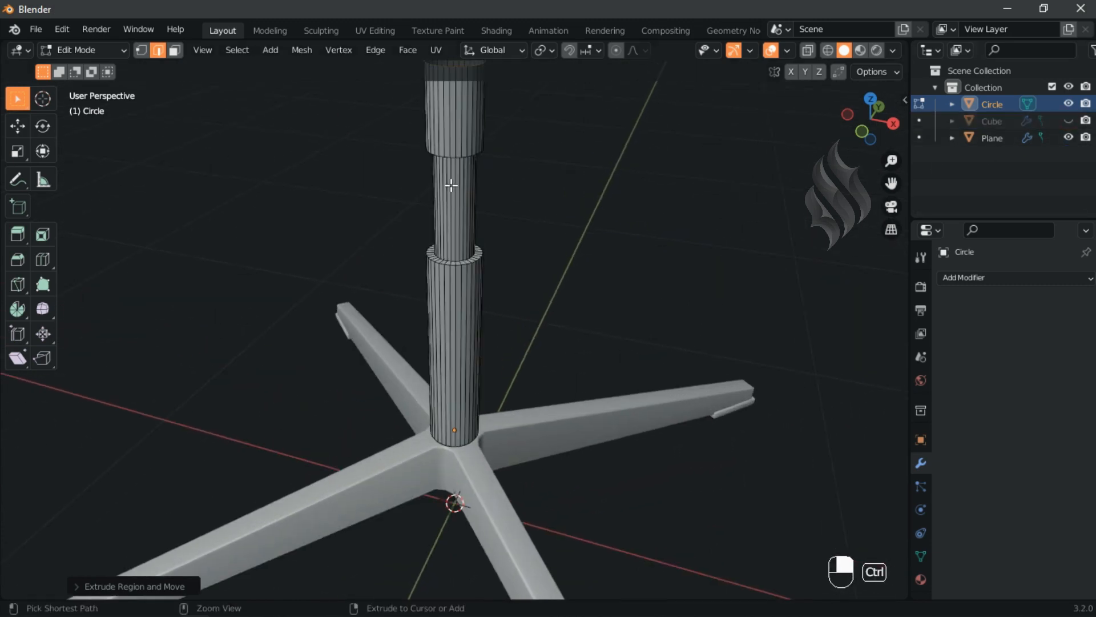
alt+click(451, 155)
alt+shift+click(460, 268)
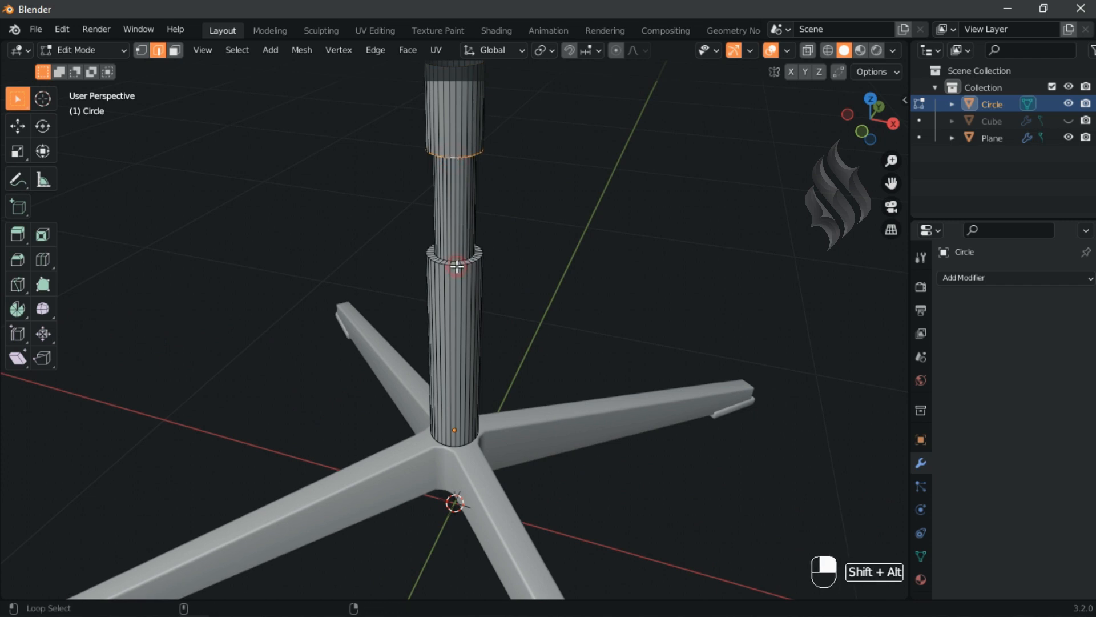
key(ctrl+b)
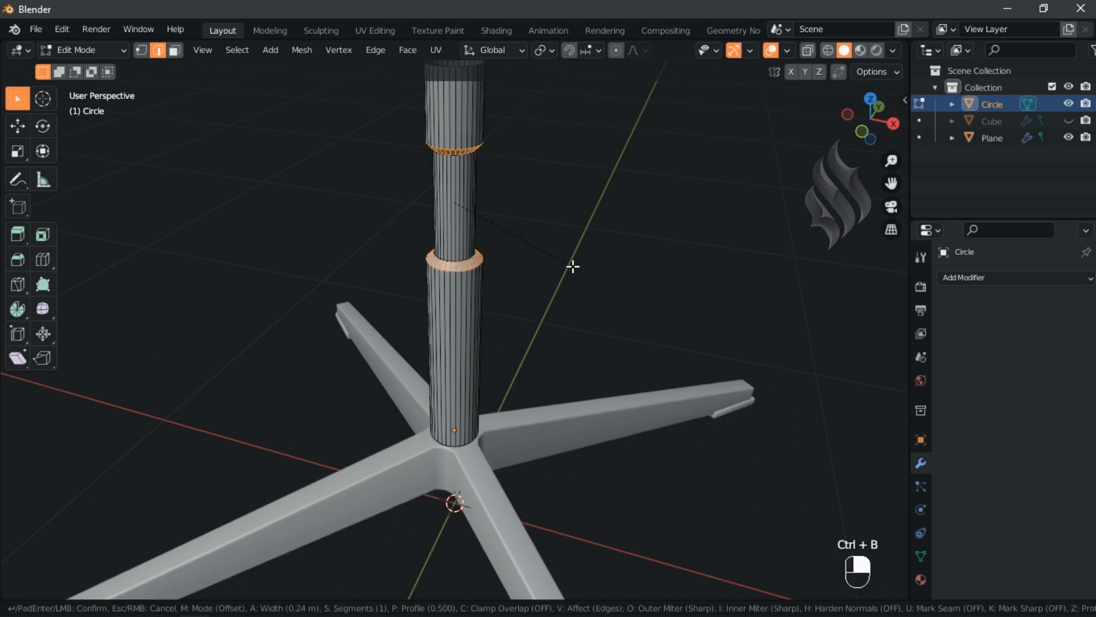
scroll(572, 266, up, 1)
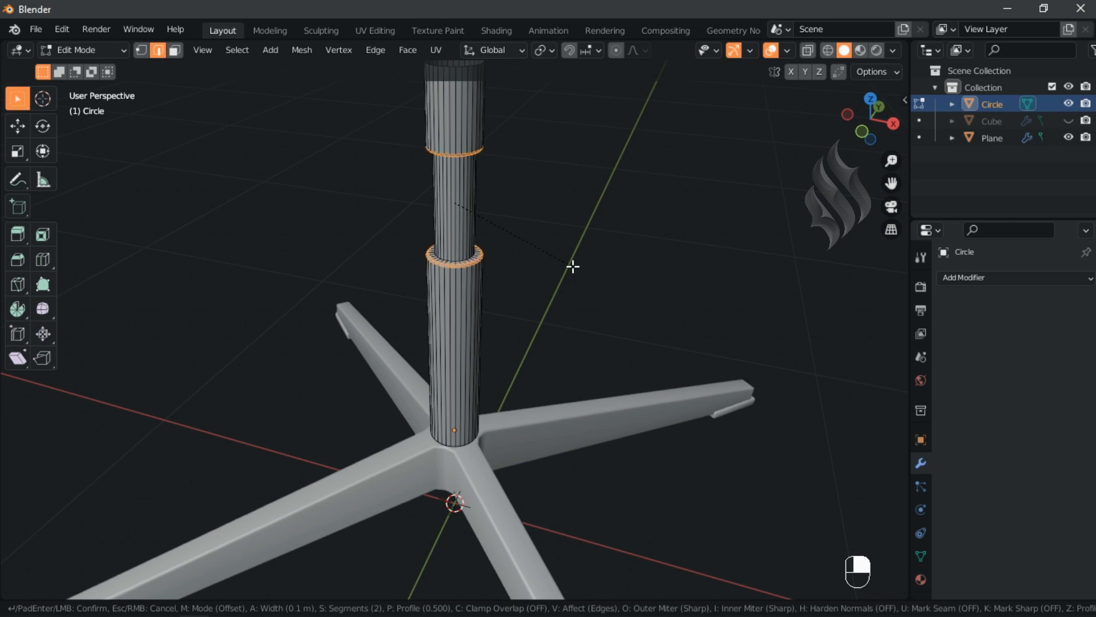
click(573, 266)
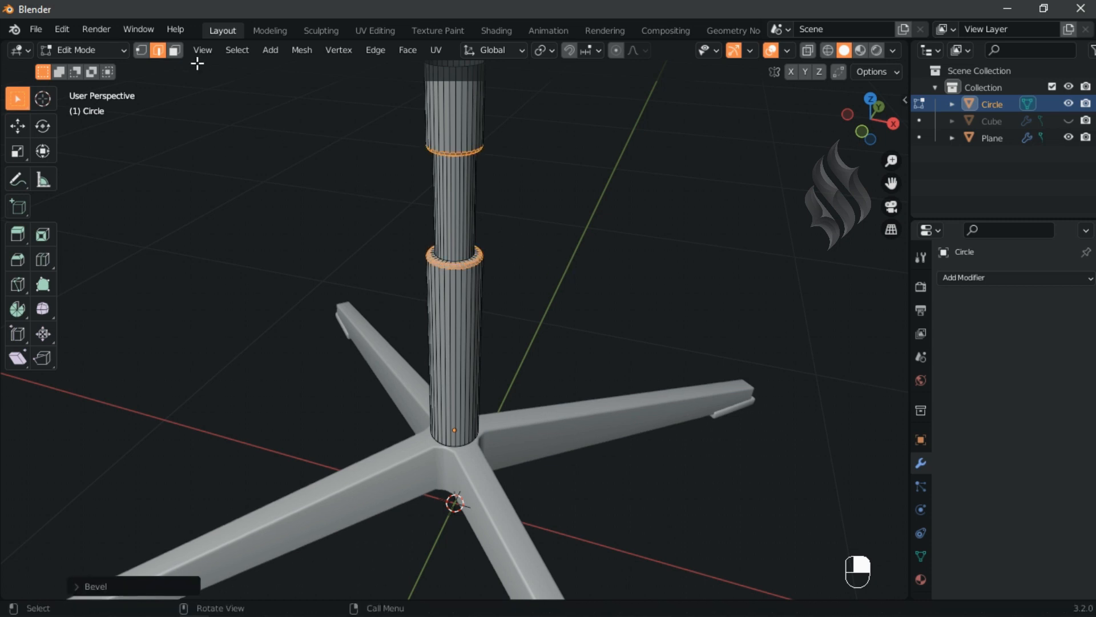
Step: Split the faces of the column's narrow middle section from the adjoining mesh, and shade the column object smooth
click(175, 51)
alt+click(452, 210)
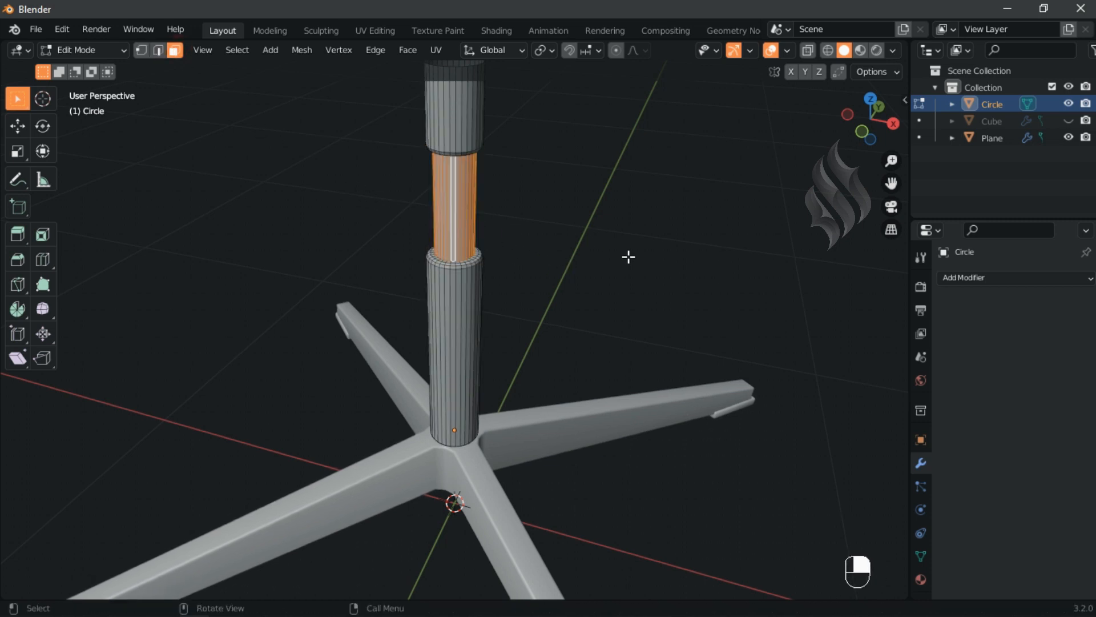
key(y)
key(Tab)
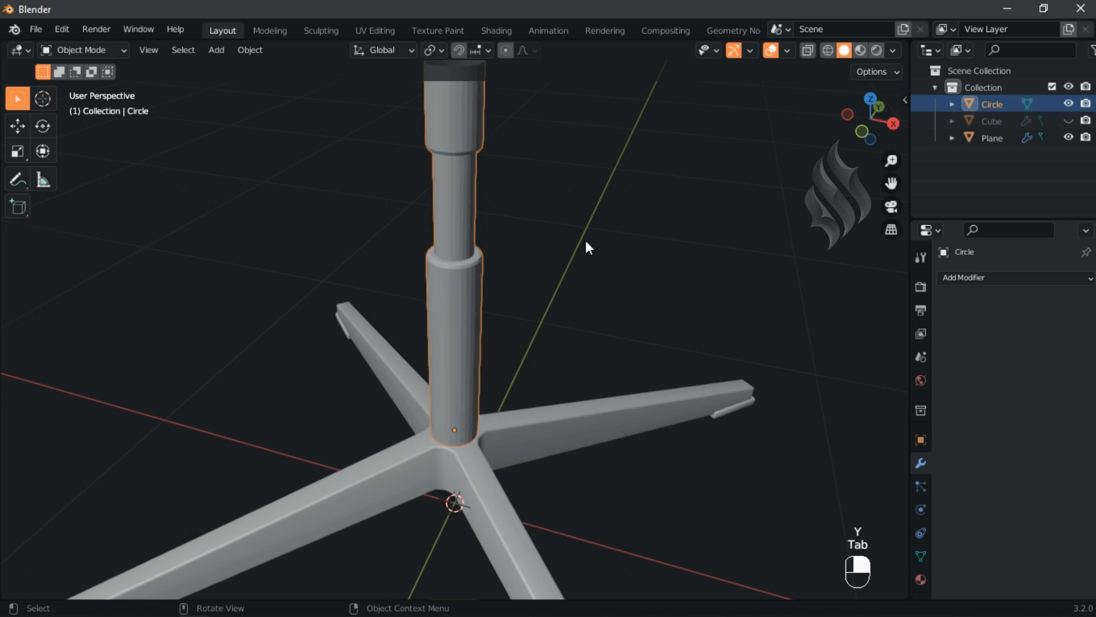
right_click(554, 212)
click(554, 212)
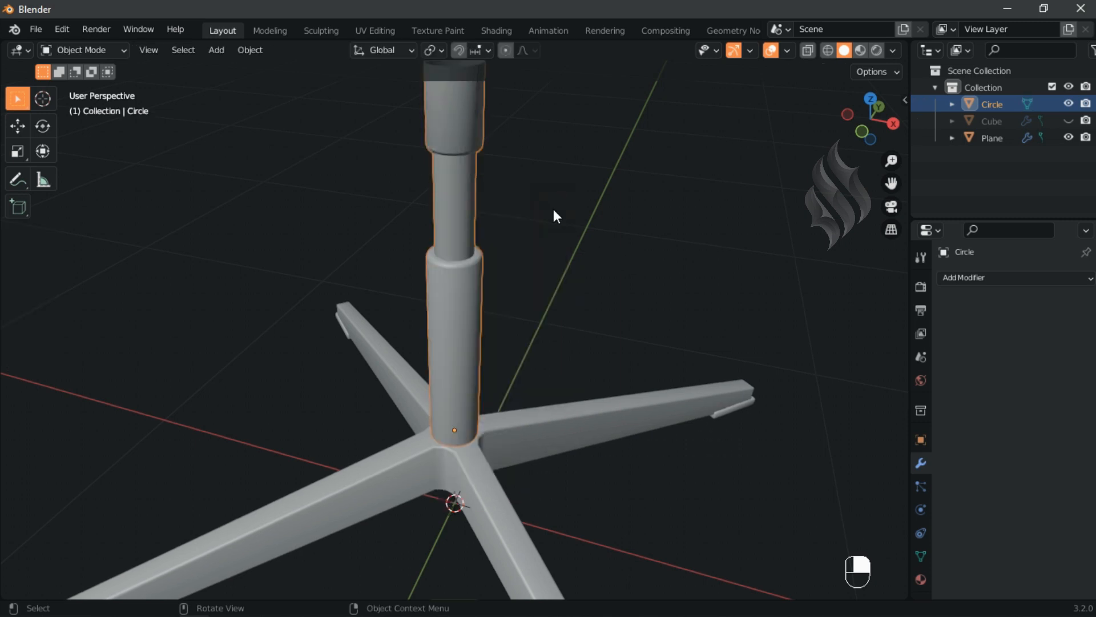
Step: Unhide the chair shell, reset the 3D cursor with the whole chair framed, and deselect the column
key(KP_1)
ctrl+middle_drag(595, 187, 579, 308)
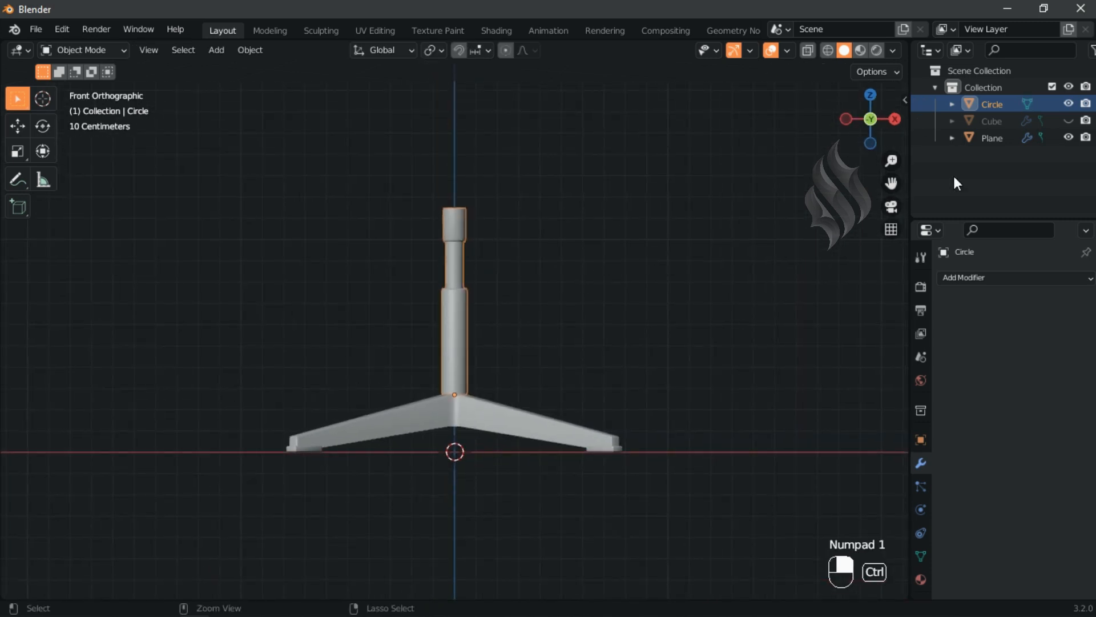
click(1068, 120)
key(shift+c)
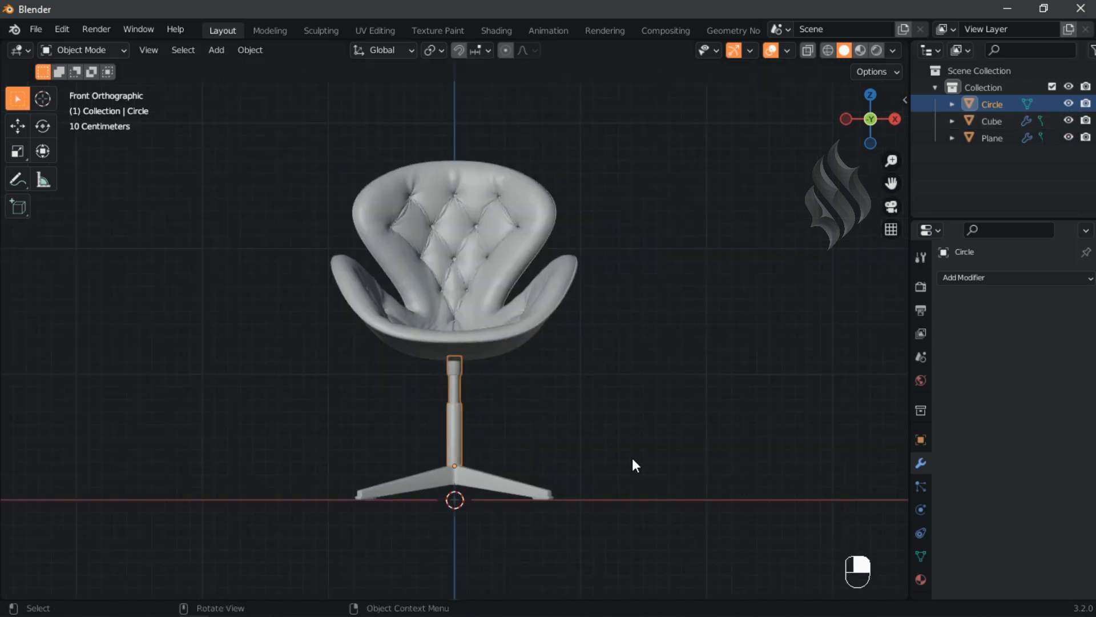
click(675, 468)
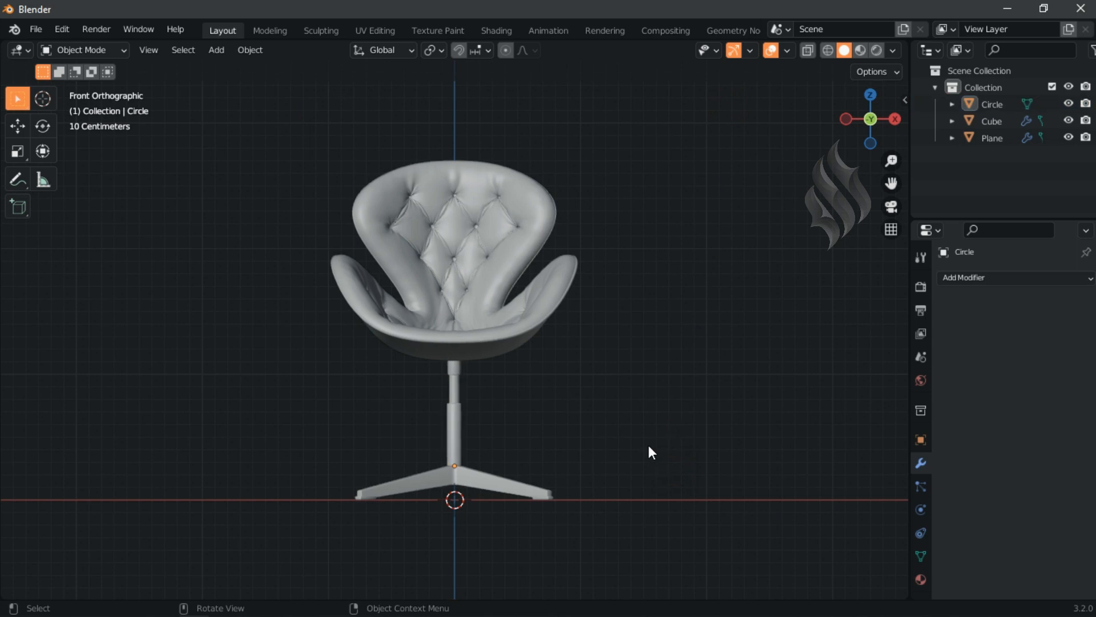
middle_drag(648, 444, 611, 475)
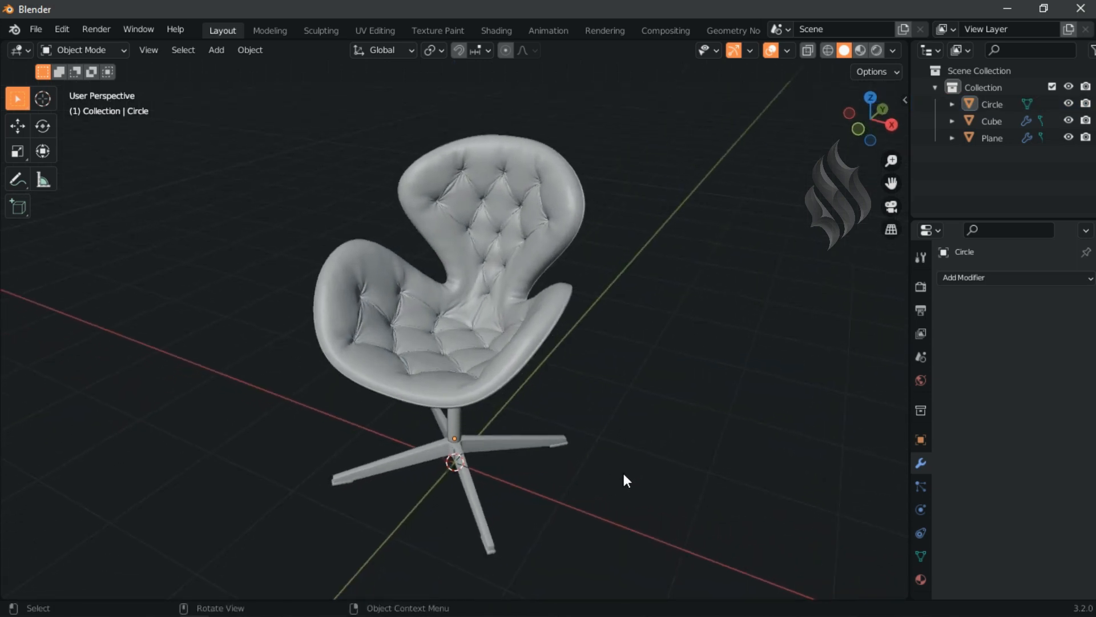